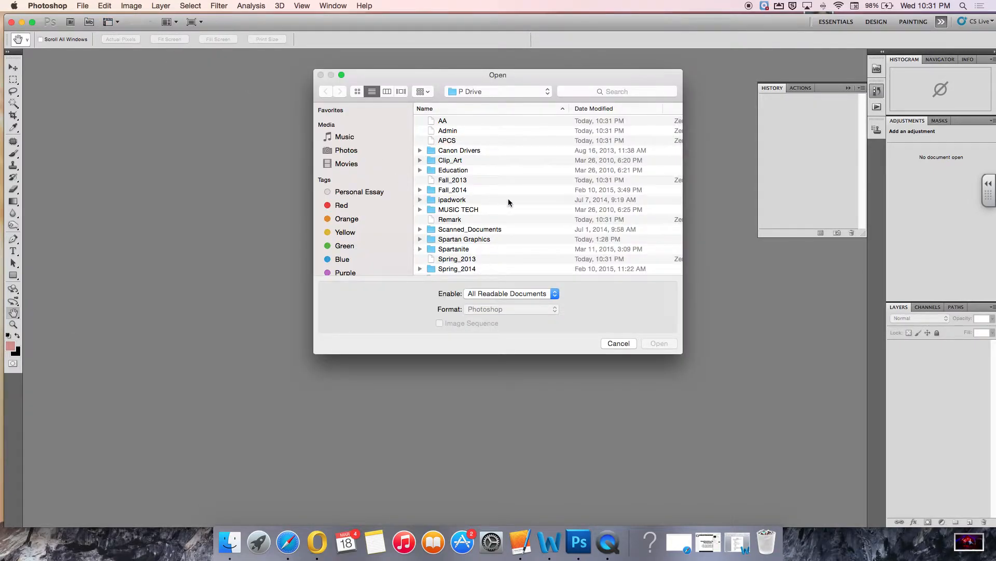
# Navigate the Open dialog into the Fall_2014 folder and then its Wargin subfolder.
pyautogui.click(467, 193)
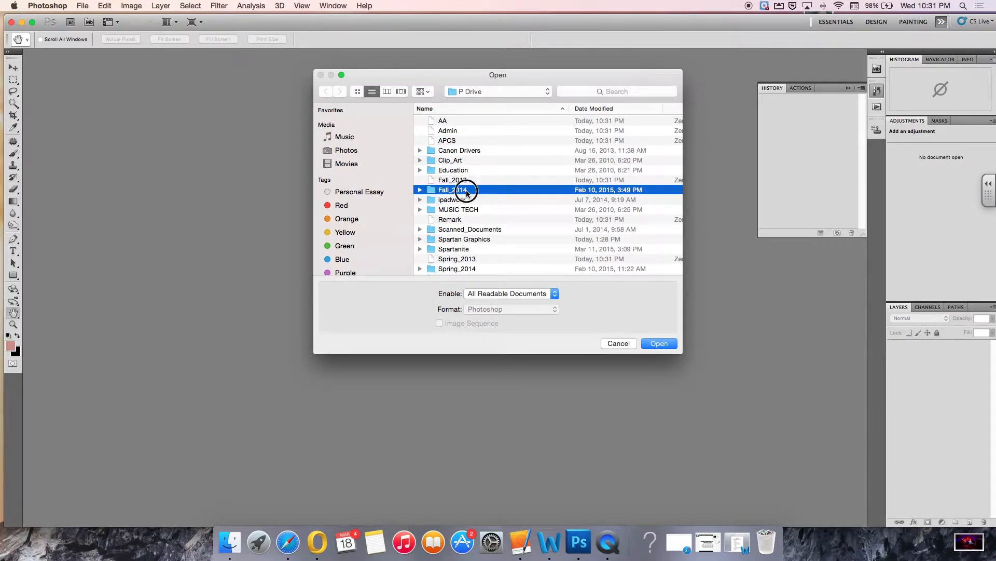
pyautogui.doubleClick(466, 193)
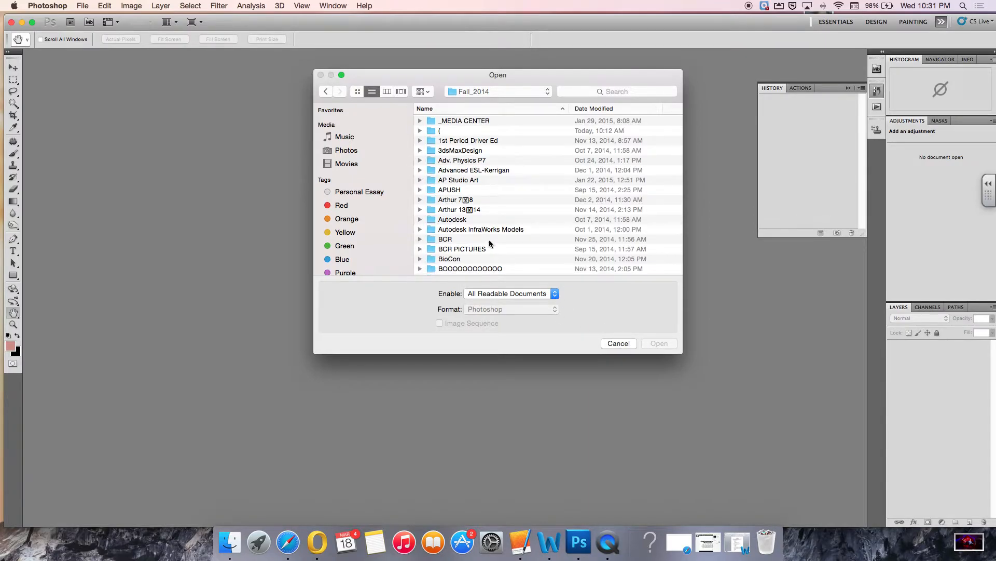
pyautogui.press('w')
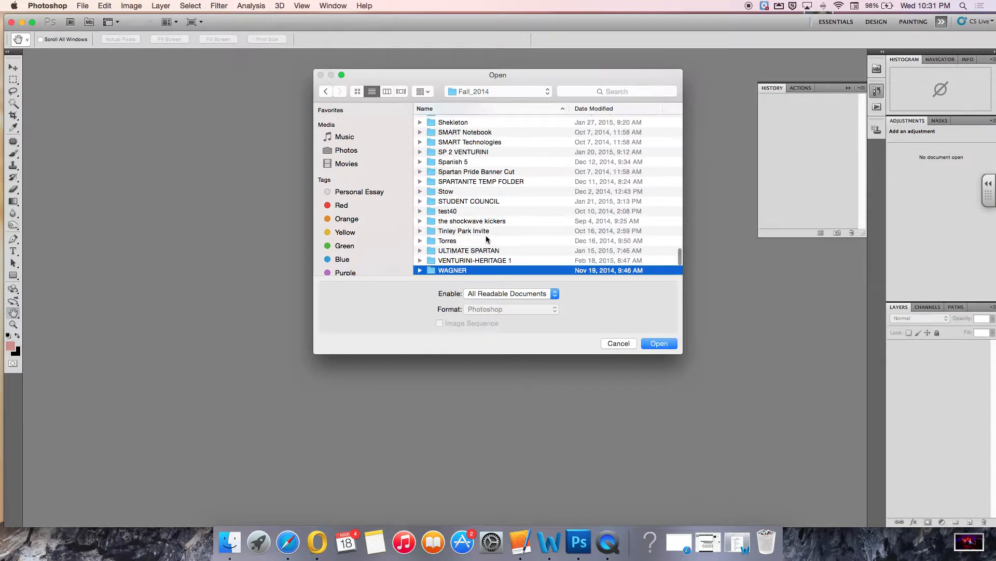
pyautogui.scroll(-3, 475, 195)
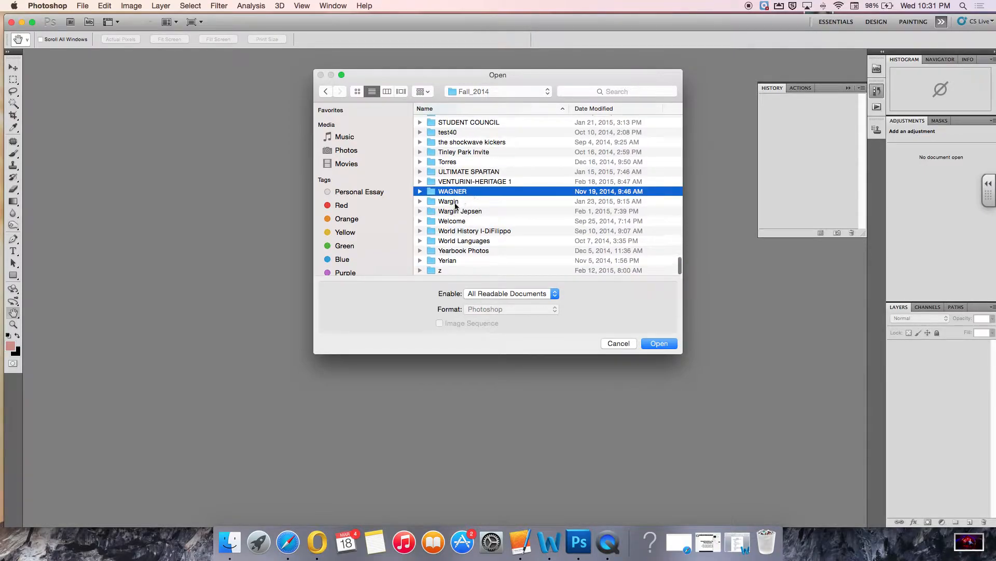
pyautogui.click(454, 202)
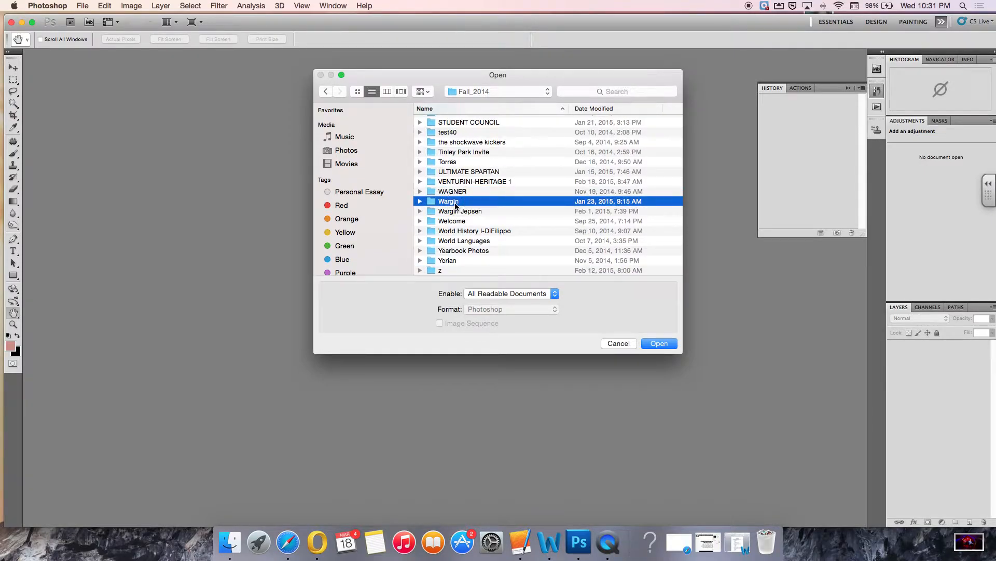
pyautogui.doubleClick(455, 202)
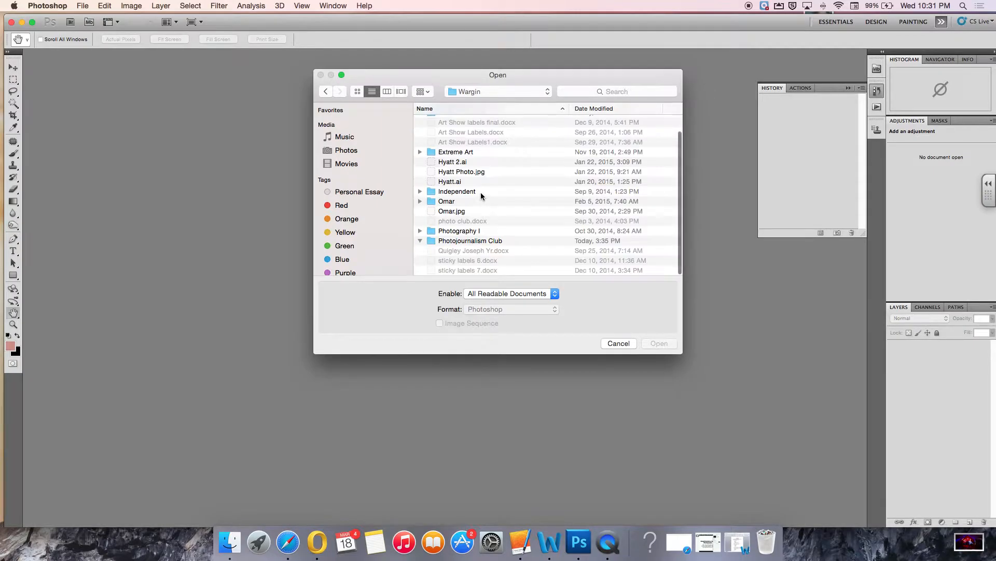
# Open Fruitman 1.jpg from the Photography I, Digital Images folder.
pyautogui.click(473, 230)
pyautogui.doubleClick(472, 229)
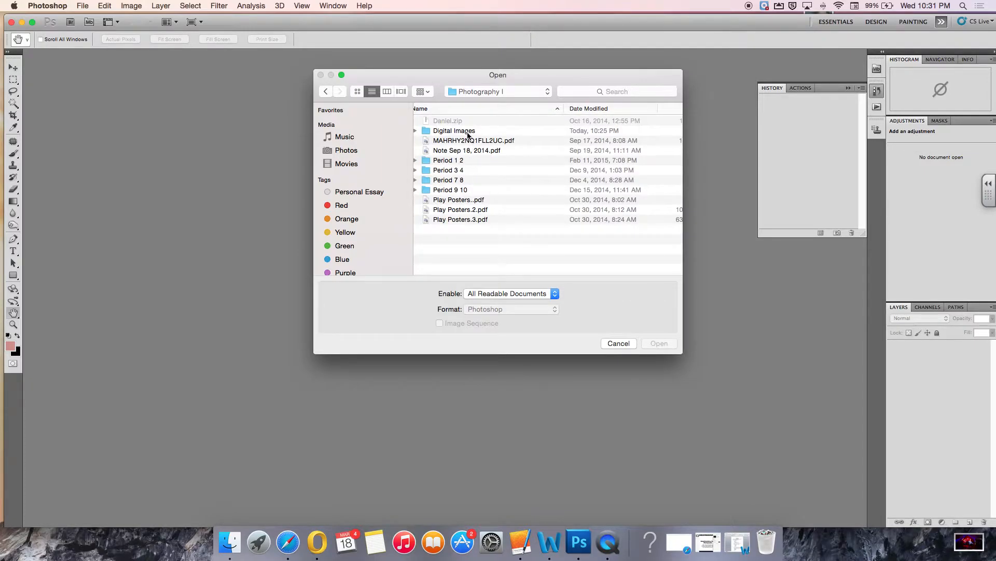
pyautogui.click(468, 136)
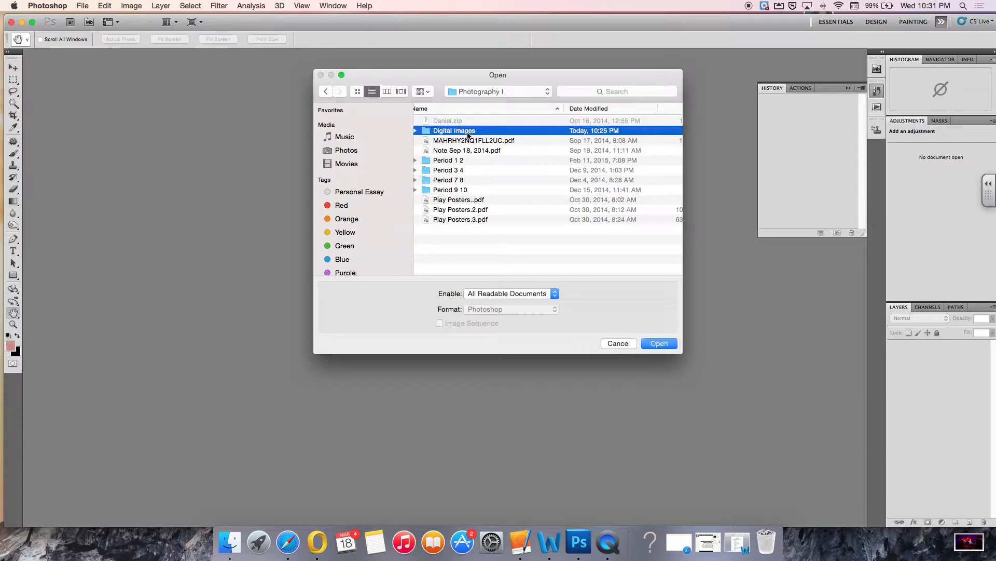
pyautogui.doubleClick(467, 135)
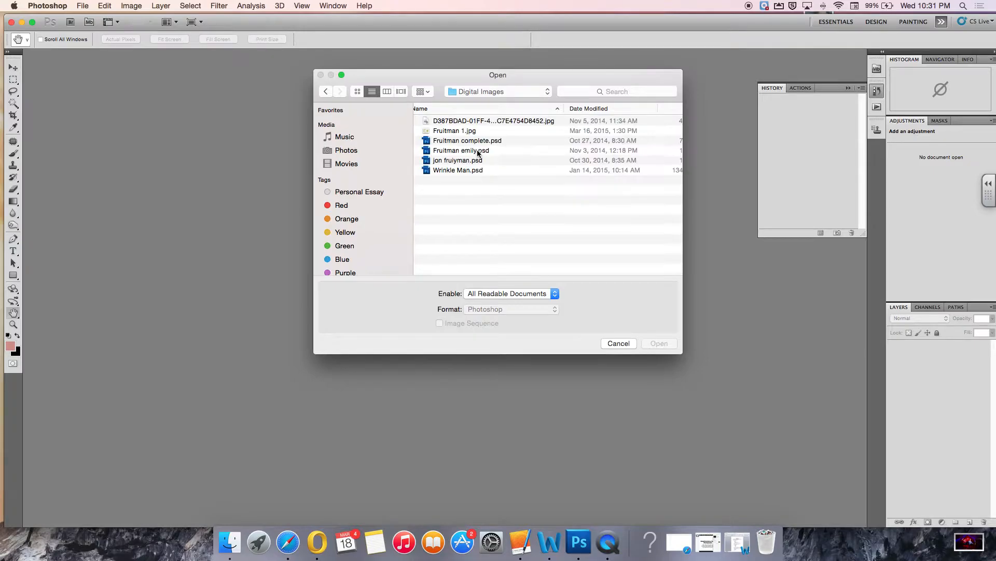
pyautogui.click(464, 132)
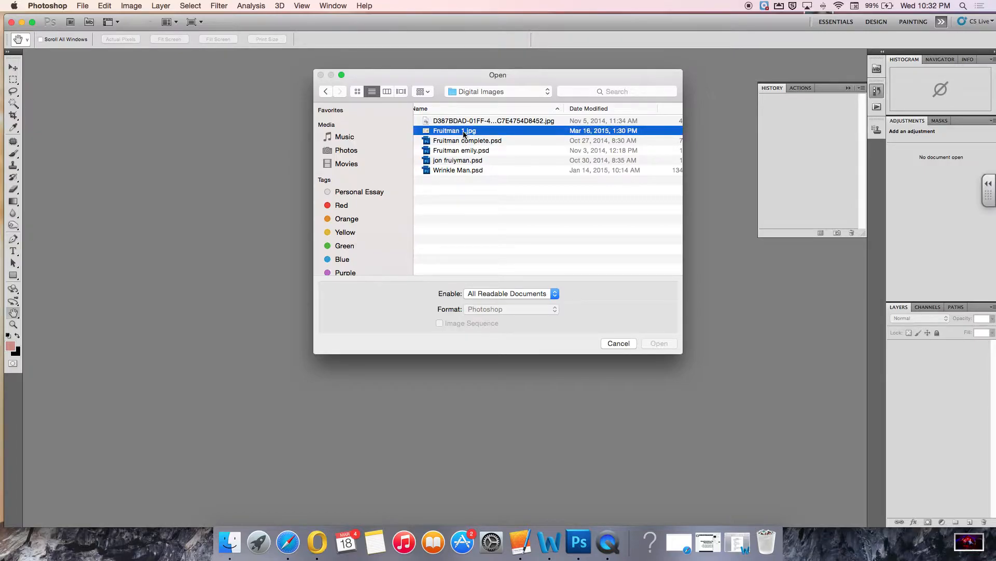
pyautogui.doubleClick(464, 131)
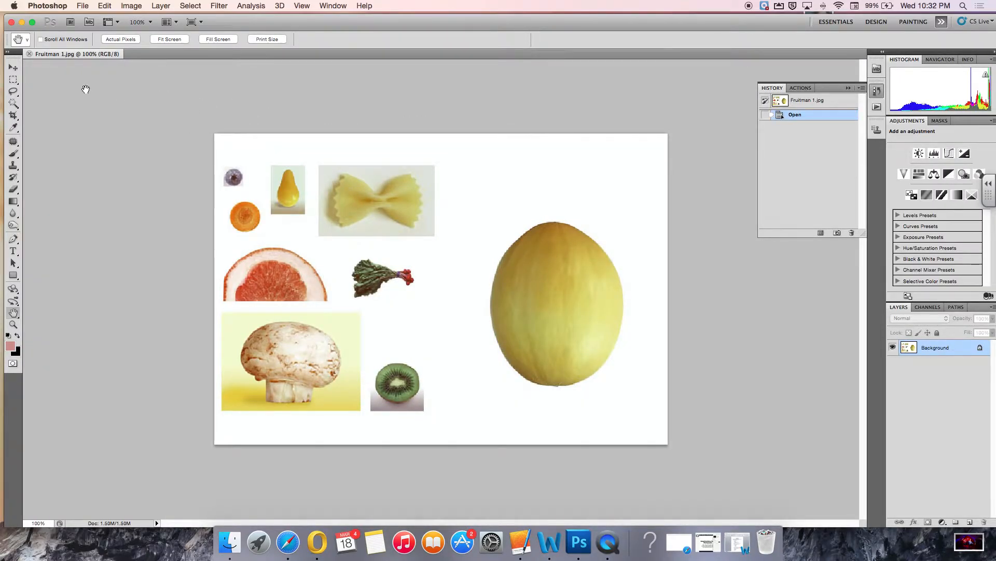
# Switch the toolbox to two columns and float it over the workspace.
pyautogui.click(8, 52)
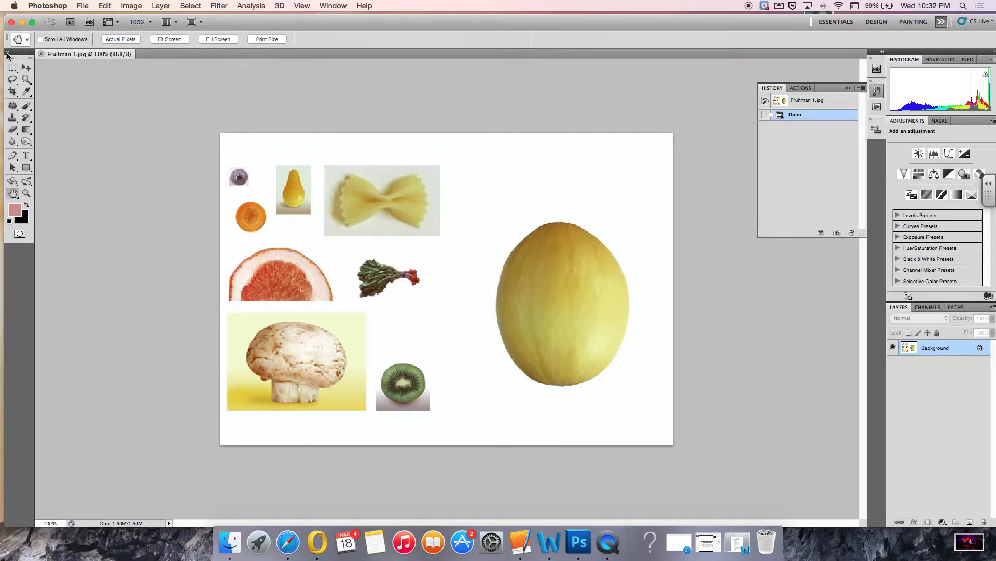
pyautogui.moveTo(7, 54); pyautogui.dragTo(77, 85)
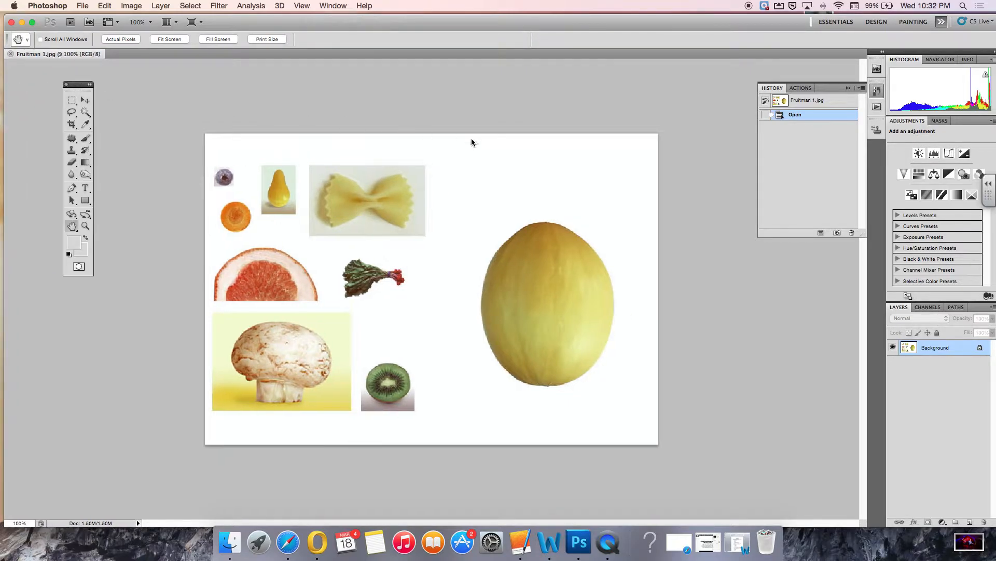
# Close the History panel and show it again.
pyautogui.click(778, 91)
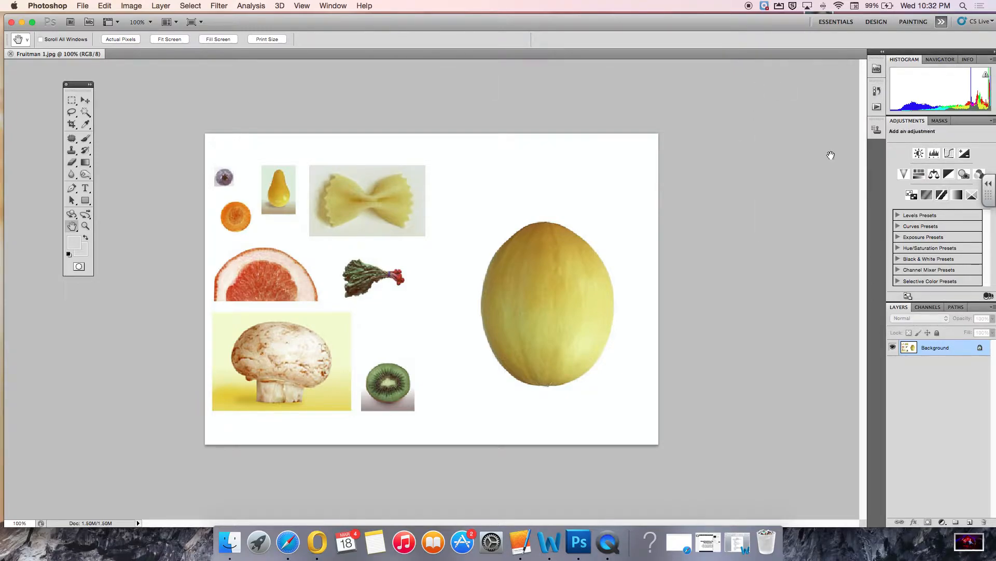
pyautogui.click(335, 6)
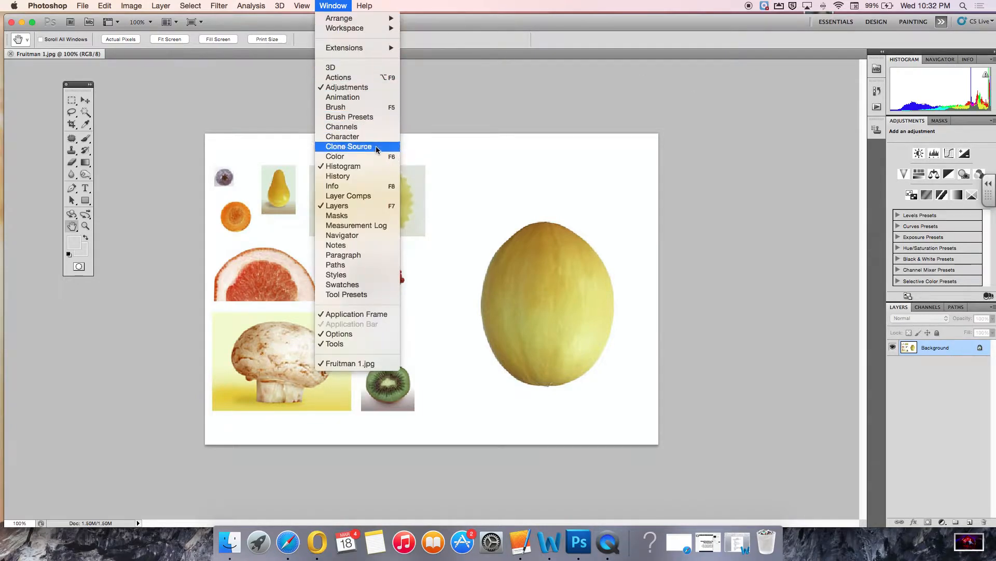
pyautogui.click(361, 179)
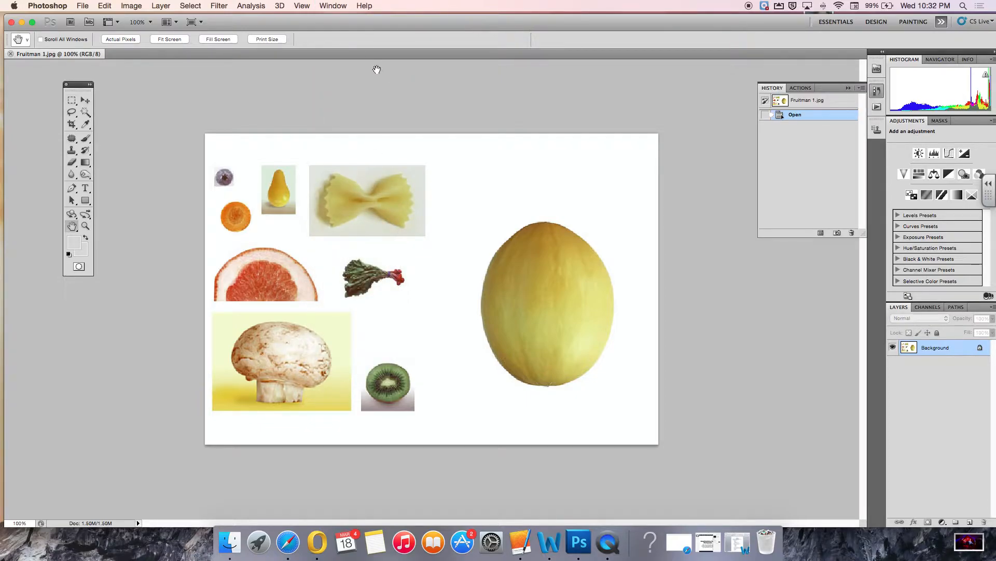
# Open the Navigator panel and float it beside the canvas.
pyautogui.click(332, 7)
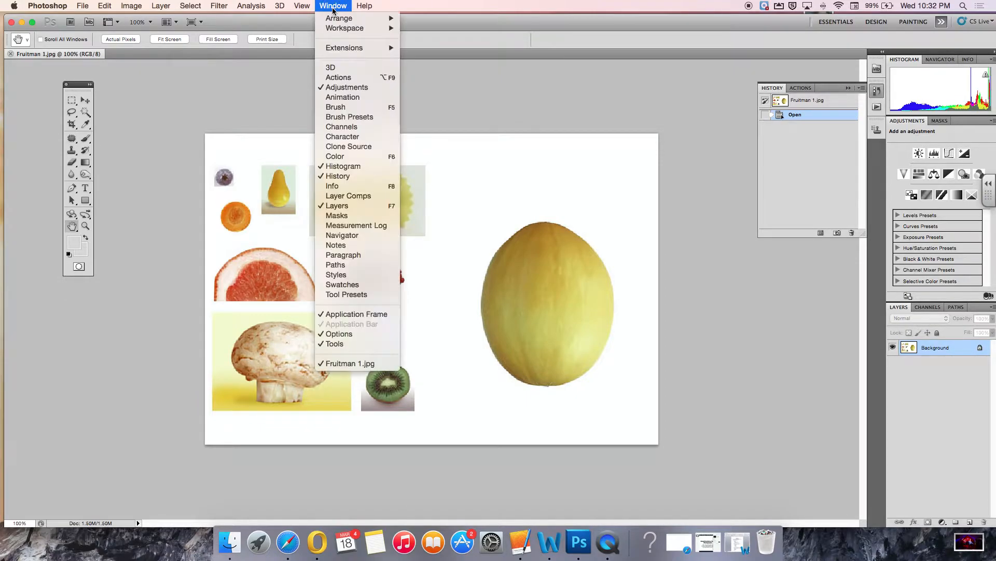
pyautogui.click(357, 237)
pyautogui.moveTo(938, 60); pyautogui.dragTo(759, 274)
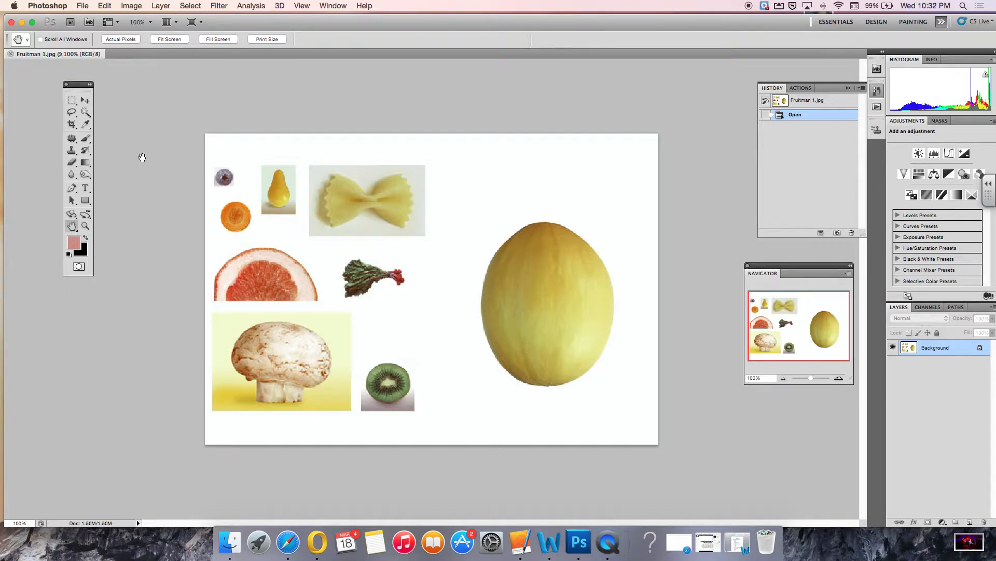
# Draw a rectangular marquee selection around the pear, then deselect it.
pyautogui.click(72, 100)
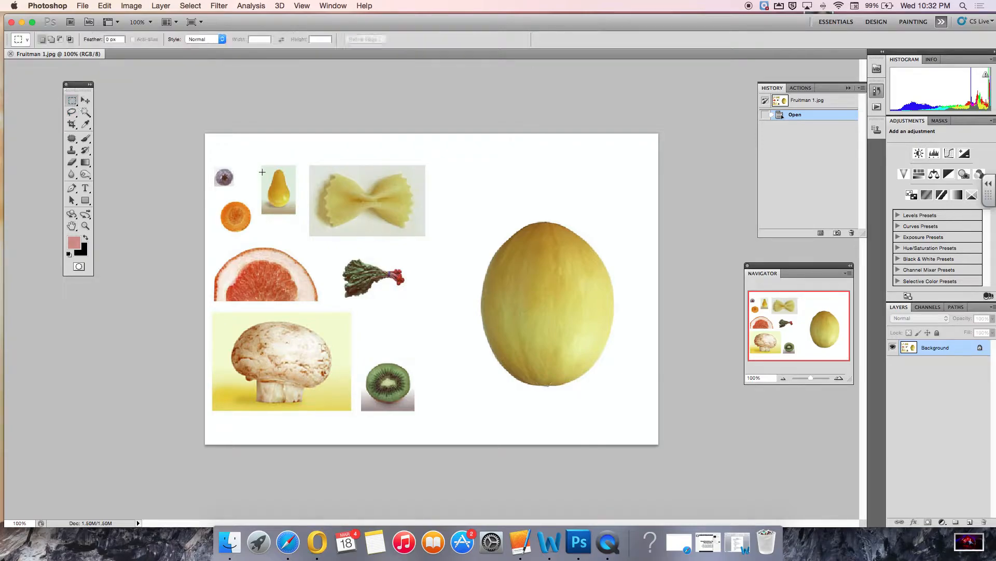
pyautogui.moveTo(319, 213); pyautogui.dragTo(319, 213)
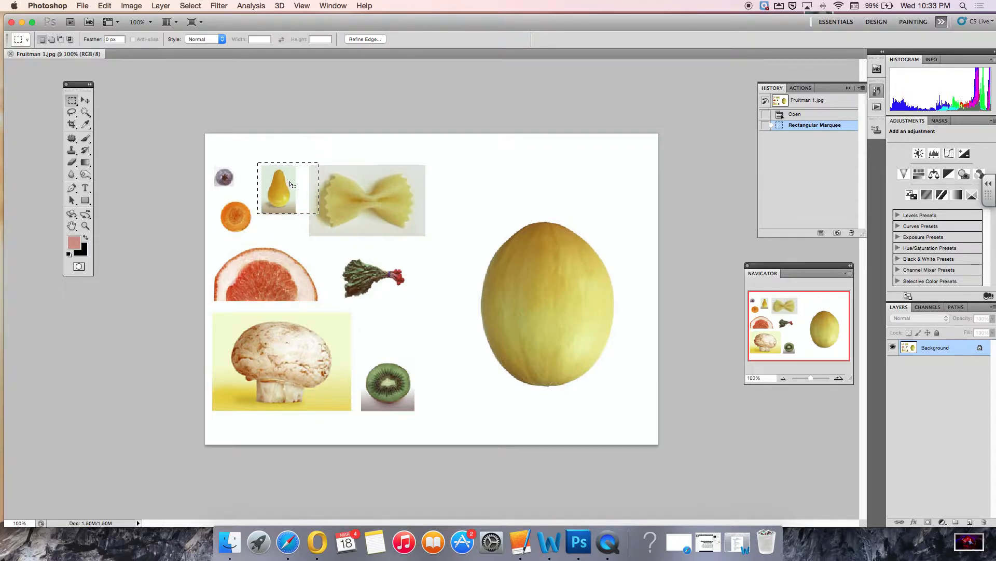
pyautogui.click(290, 183)
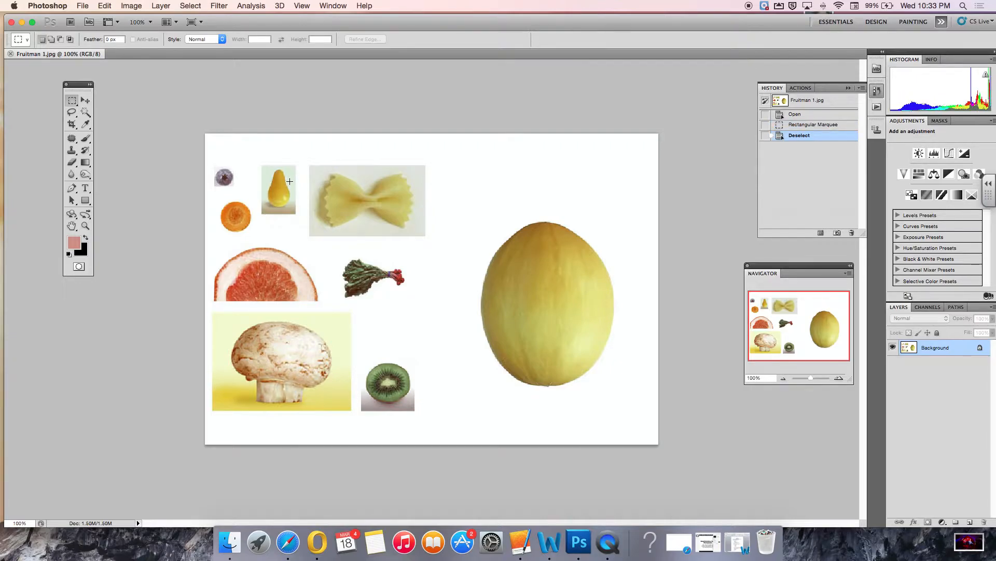
# Zoom in to 400% on the carrot slice with the Zoom tool.
pyautogui.click(85, 227)
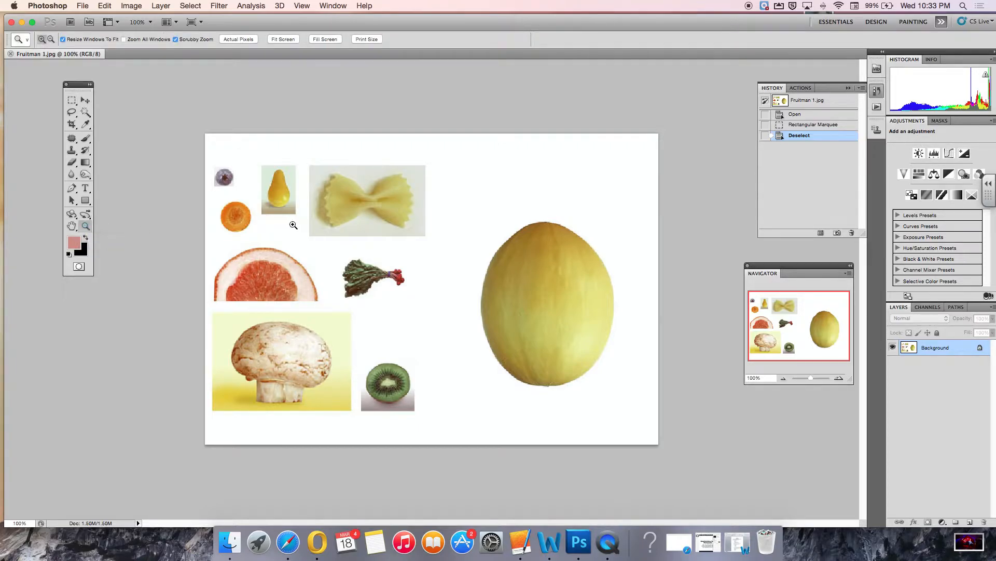
pyautogui.click(234, 221)
pyautogui.click(434, 277)
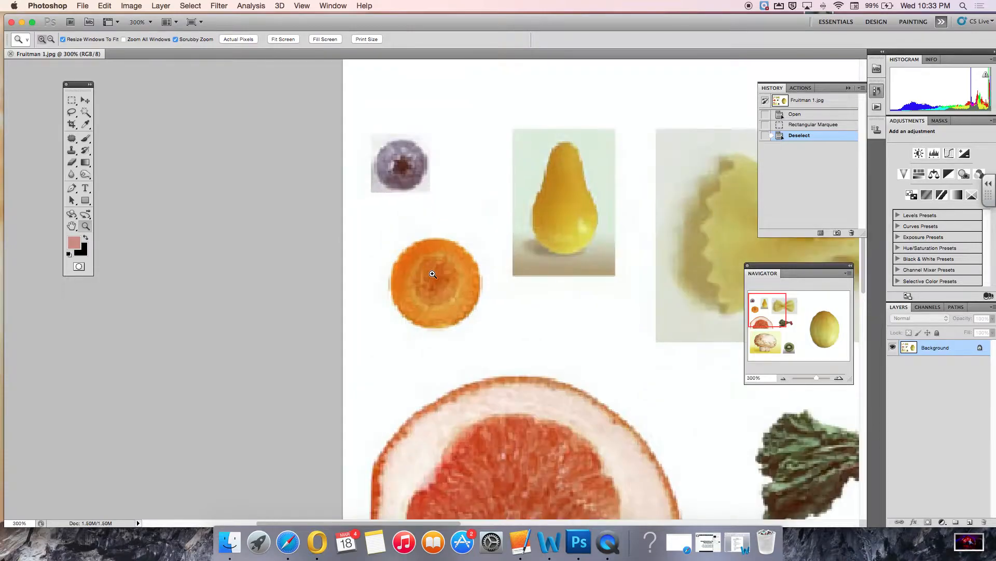
pyautogui.click(437, 281)
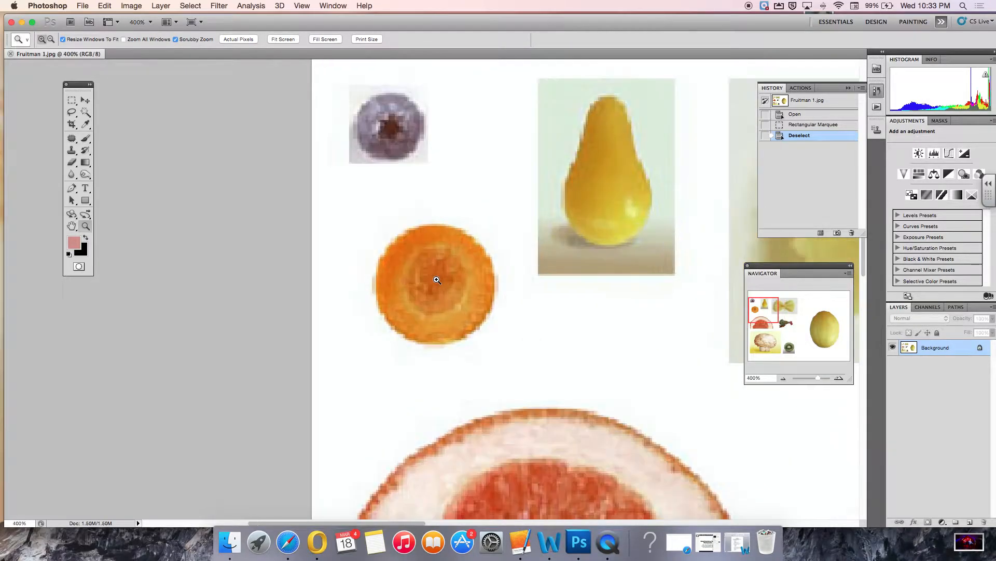
# Select the round carrot slice with the Elliptical Marquee tool.
pyautogui.click(74, 104)
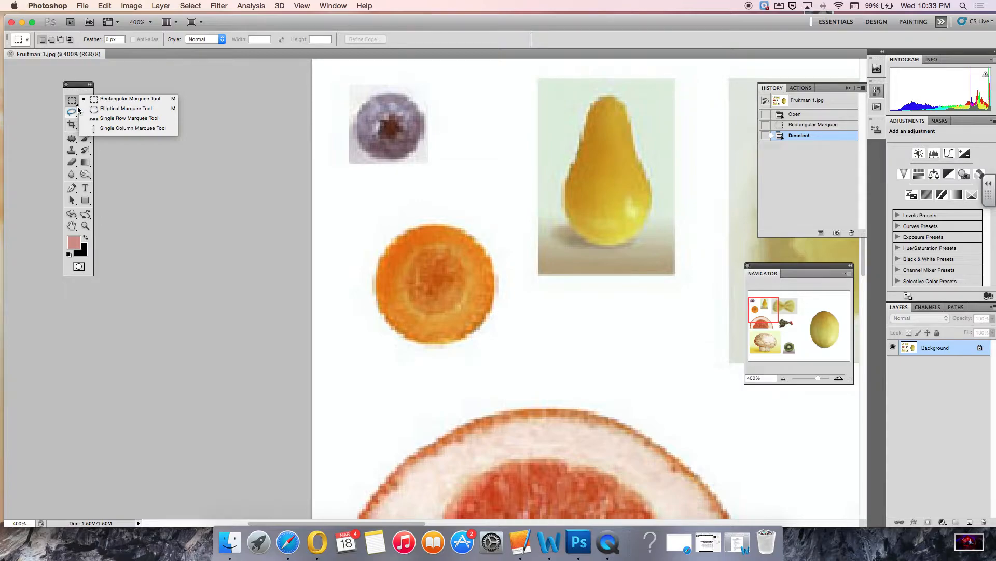
pyautogui.click(111, 111)
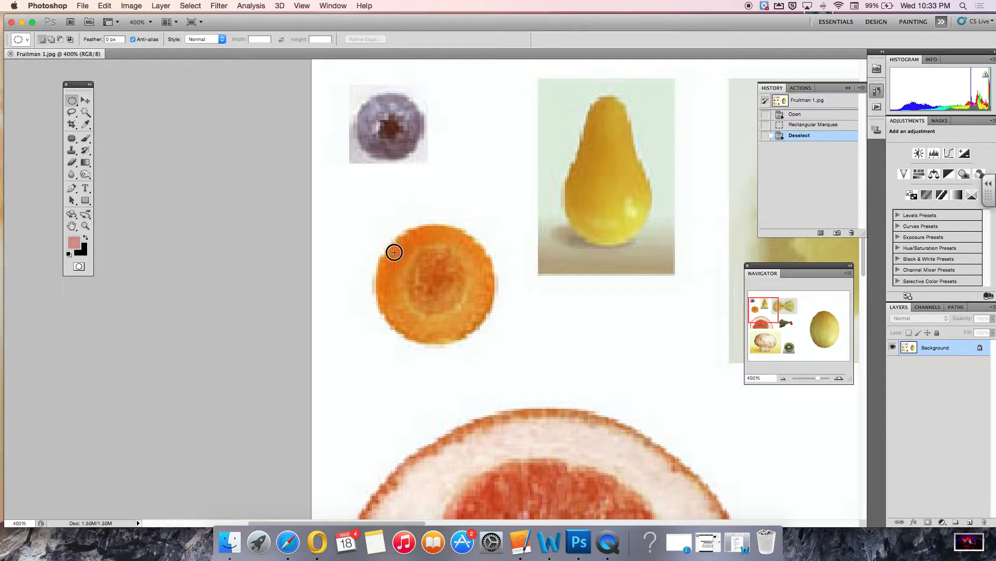
pyautogui.moveTo(416, 270); pyautogui.dragTo(488, 318)
pyautogui.moveTo(491, 329); pyautogui.dragTo(492, 338)
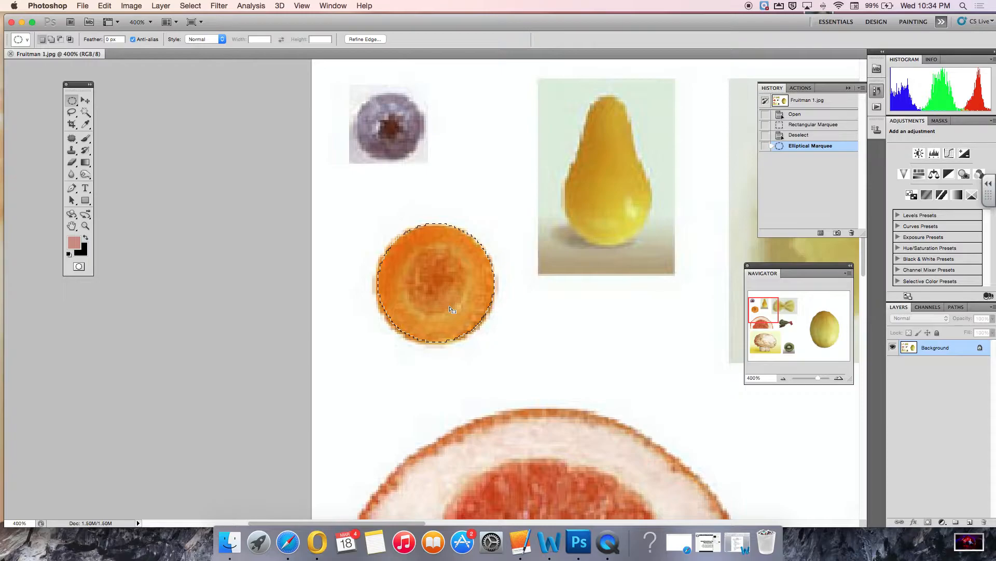
# Fit the image on screen and move the carrot slice onto the melon's upper left as an eye.
pyautogui.doubleClick(71, 227)
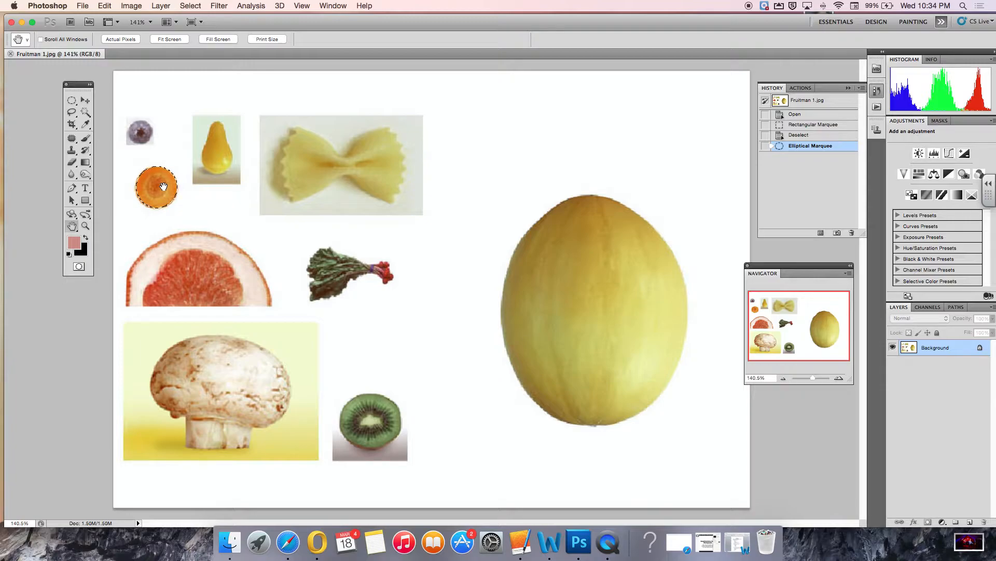
pyautogui.click(84, 101)
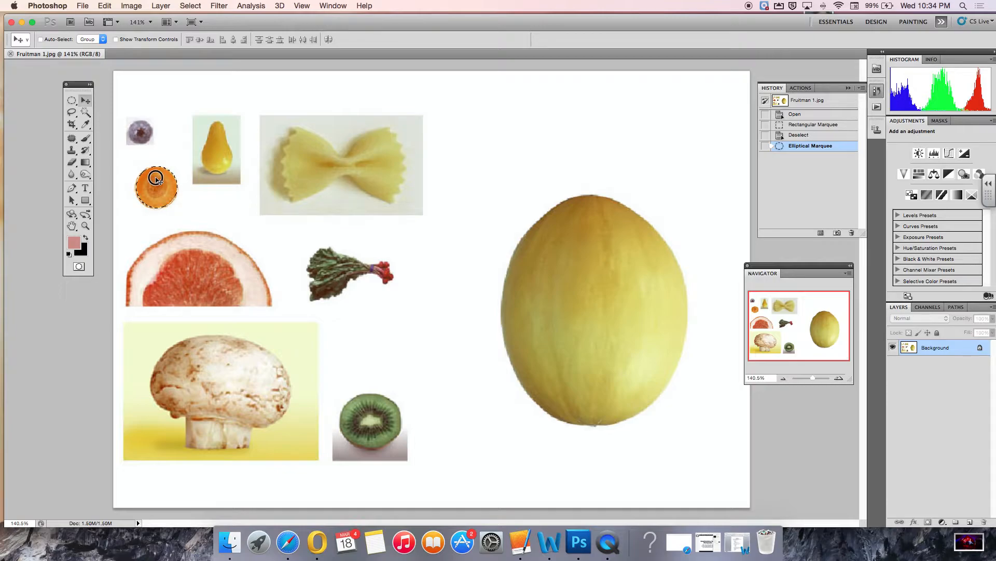
pyautogui.moveTo(156, 181); pyautogui.dragTo(220, 203)
pyautogui.moveTo(368, 235); pyautogui.dragTo(566, 274)
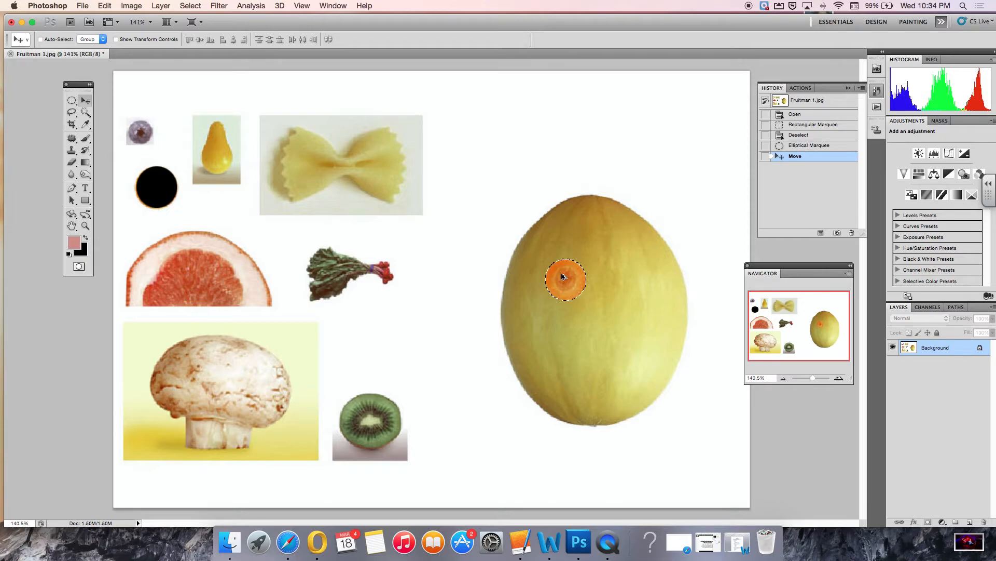
# Duplicate the carrot slice to the right as a second eye, then deselect.
pyautogui.moveTo(576, 273); pyautogui.dragTo(621, 272)
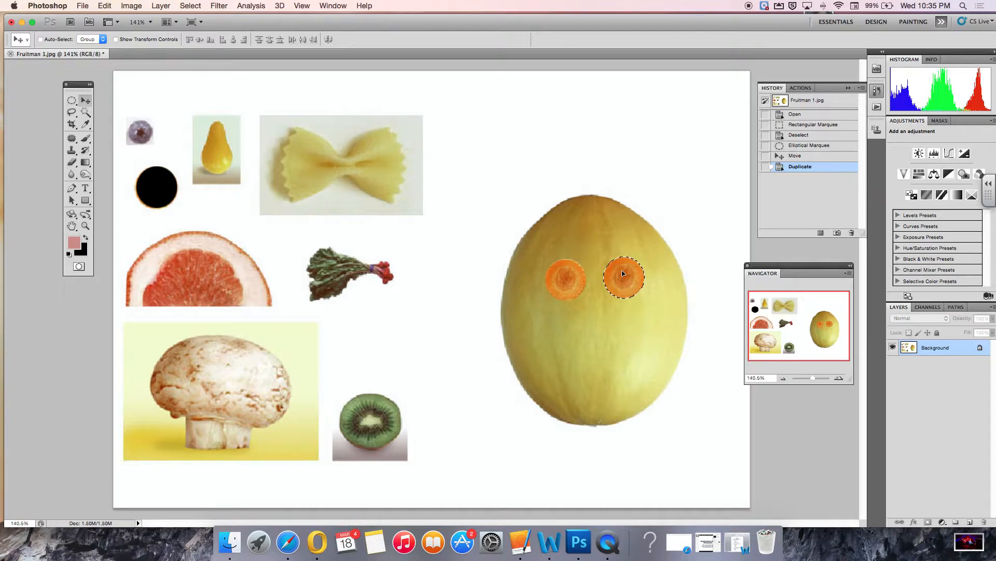
pyautogui.press('super+d')
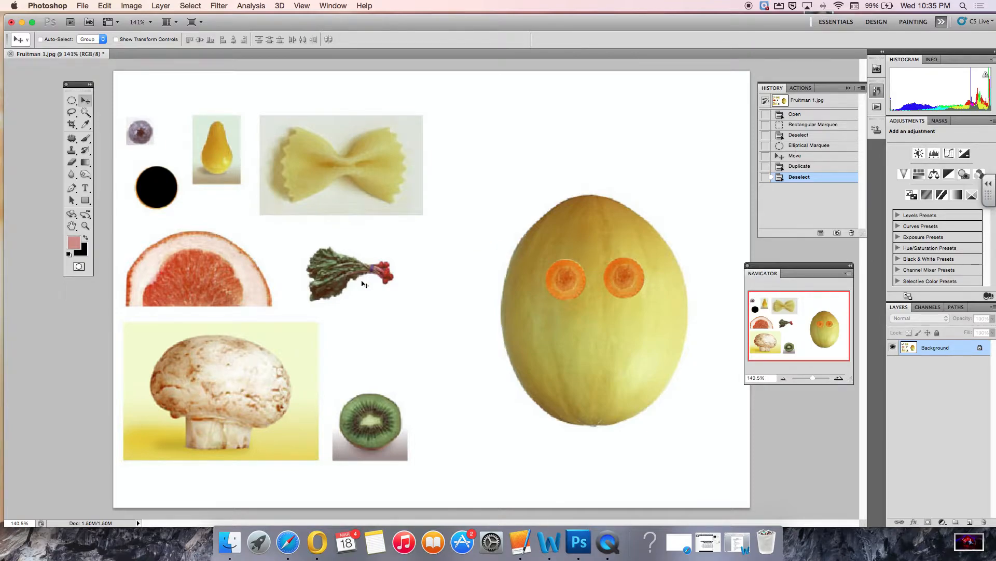
# Zoom in to 500% on the blueberry with the Zoom tool.
pyautogui.click(85, 227)
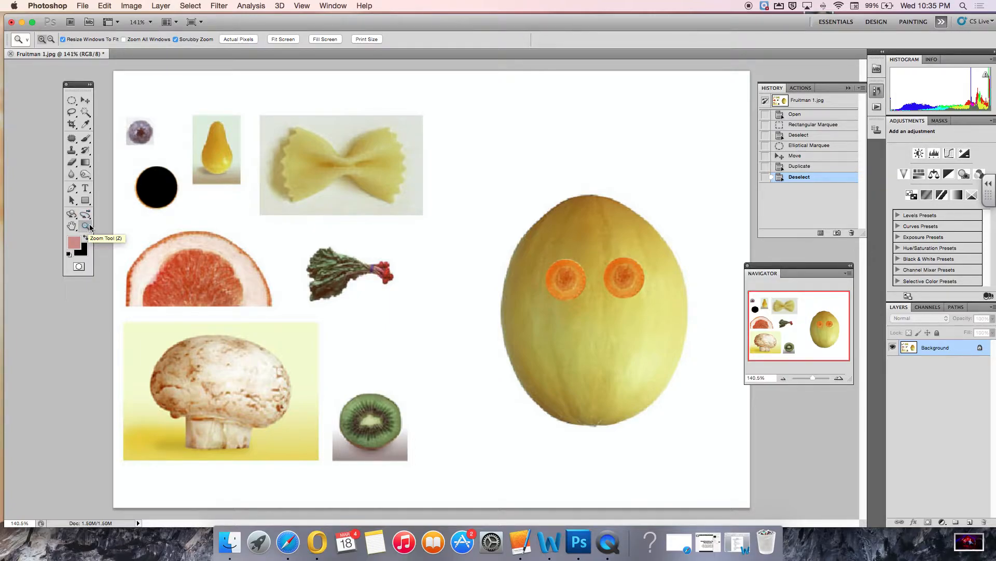
pyautogui.click(144, 135)
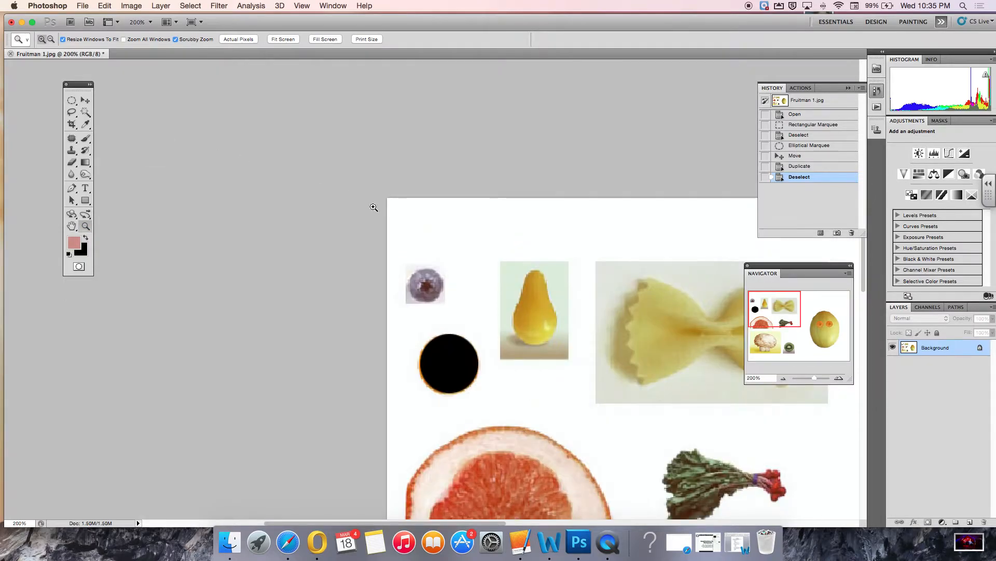
pyautogui.click(437, 284)
pyautogui.click(434, 283)
pyautogui.click(433, 282)
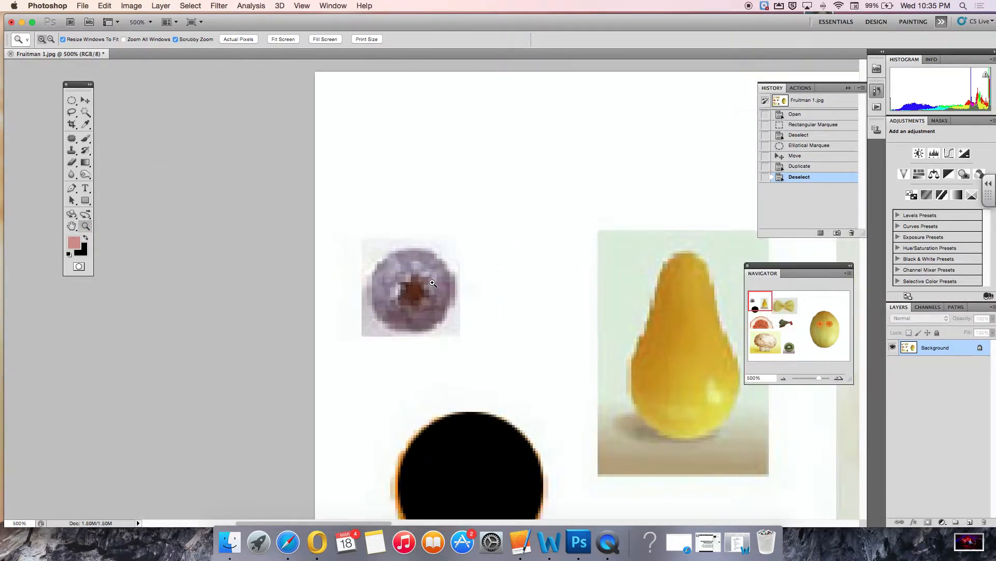
# Zoom in further on the blueberry and select it with the Elliptical Marquee tool.
pyautogui.click(433, 283)
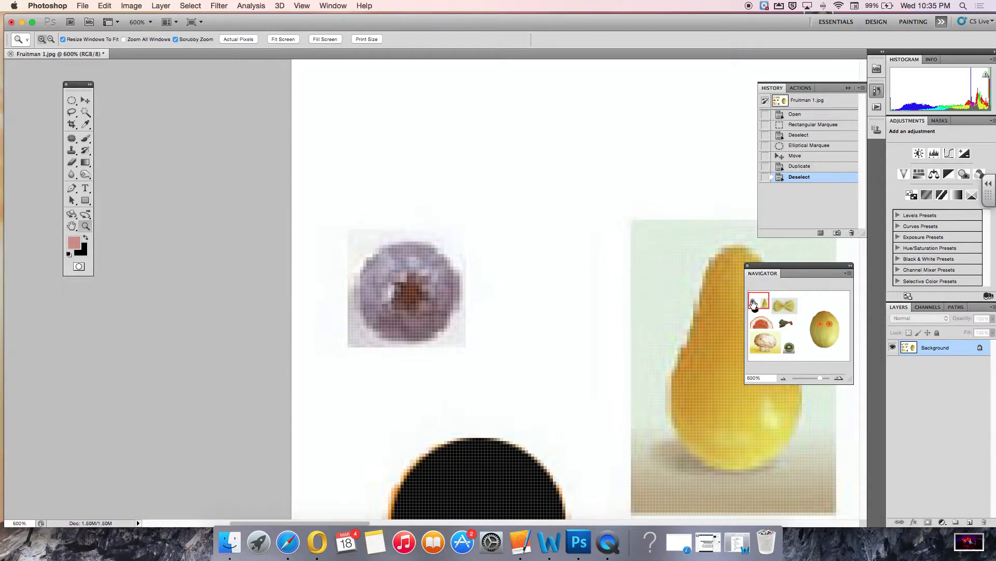
pyautogui.moveTo(759, 304)
pyautogui.mouseDown()
pyautogui.moveTo(779, 308)
pyautogui.moveTo(769, 317)
pyautogui.moveTo(759, 300)
pyautogui.moveTo(794, 302)
pyautogui.moveTo(794, 320)
pyautogui.moveTo(767, 303)
pyautogui.mouseUp()
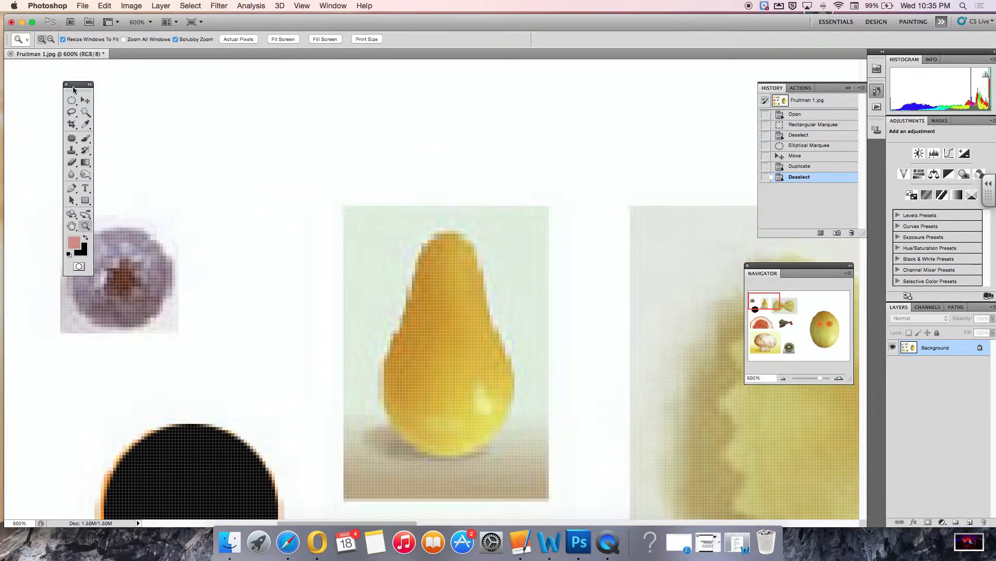
pyautogui.moveTo(74, 86); pyautogui.dragTo(33, 84)
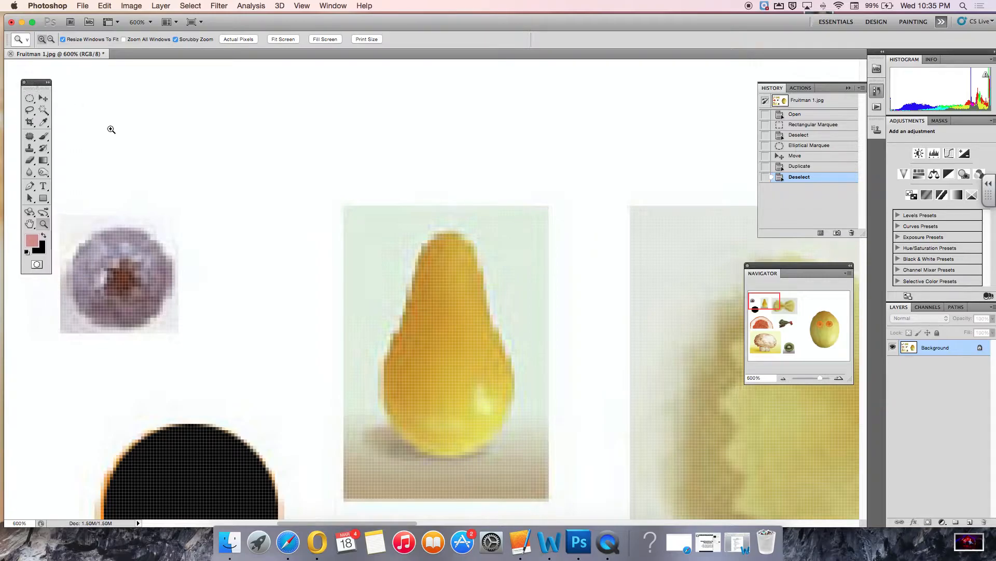
pyautogui.click(33, 102)
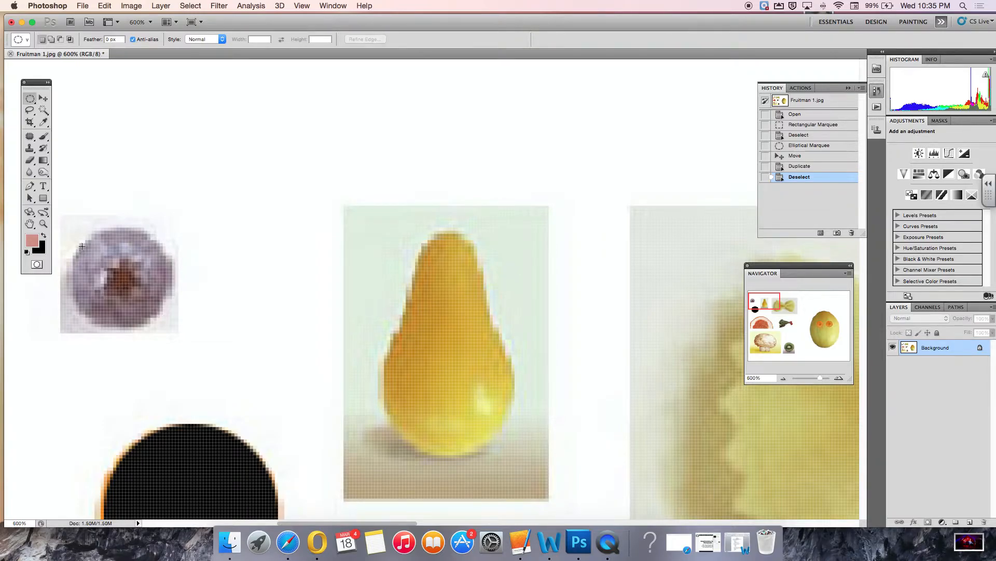
pyautogui.click(121, 277)
pyautogui.moveTo(121, 276); pyautogui.dragTo(165, 316)
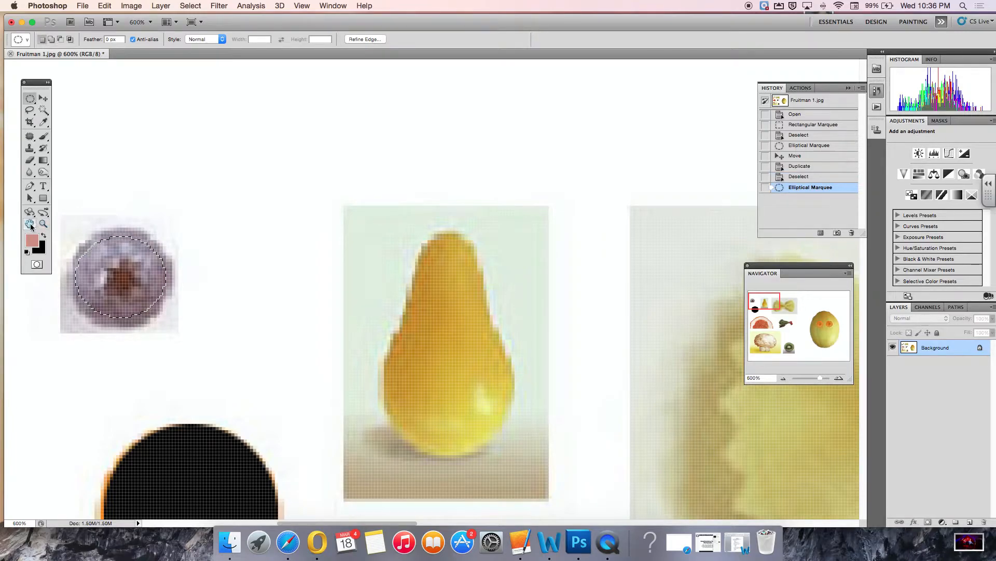
# Fit the image on screen and copy the selected blueberry to a new layer.
pyautogui.doubleClick(31, 225)
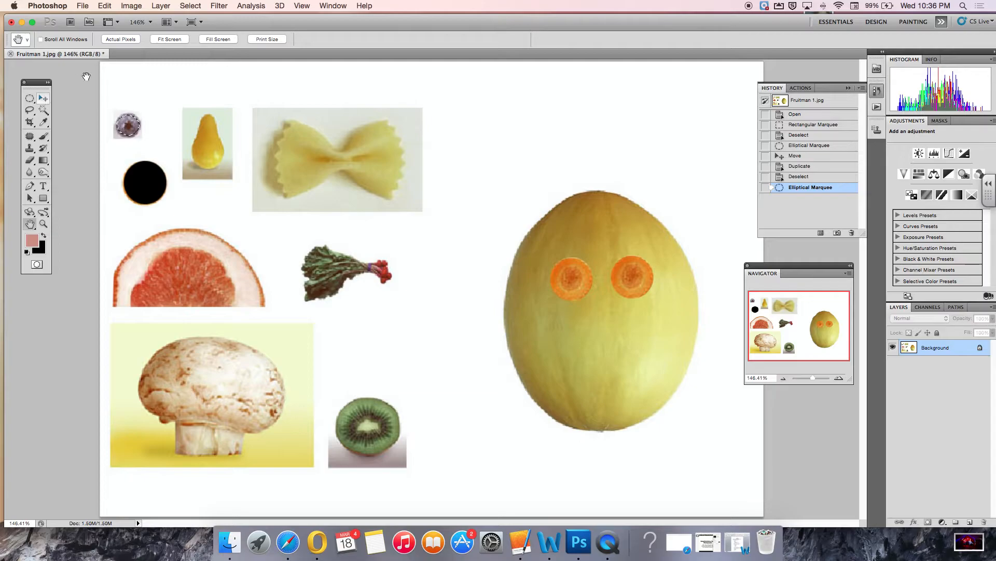
pyautogui.click(163, 6)
pyautogui.moveTo(172, 19)
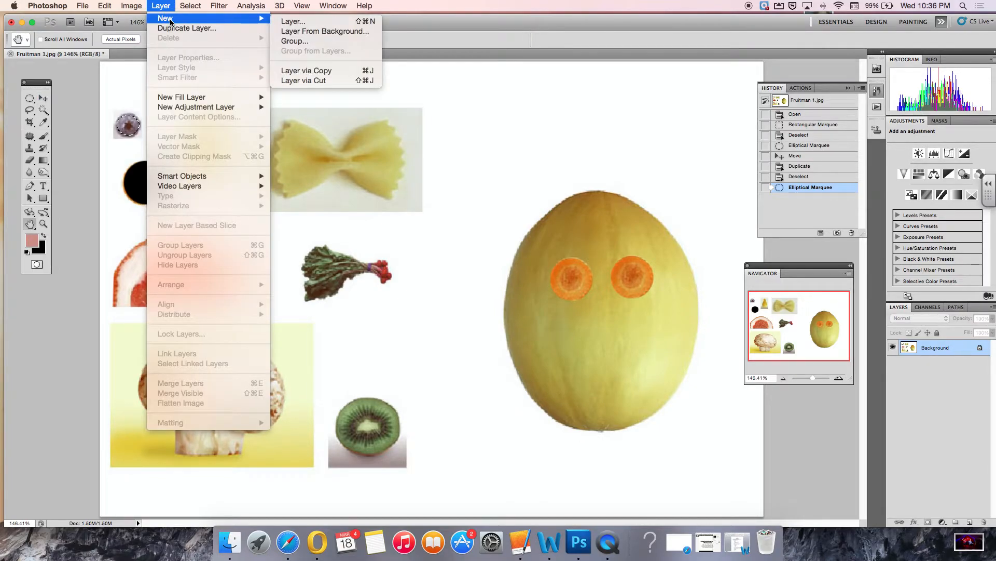
pyautogui.click(321, 71)
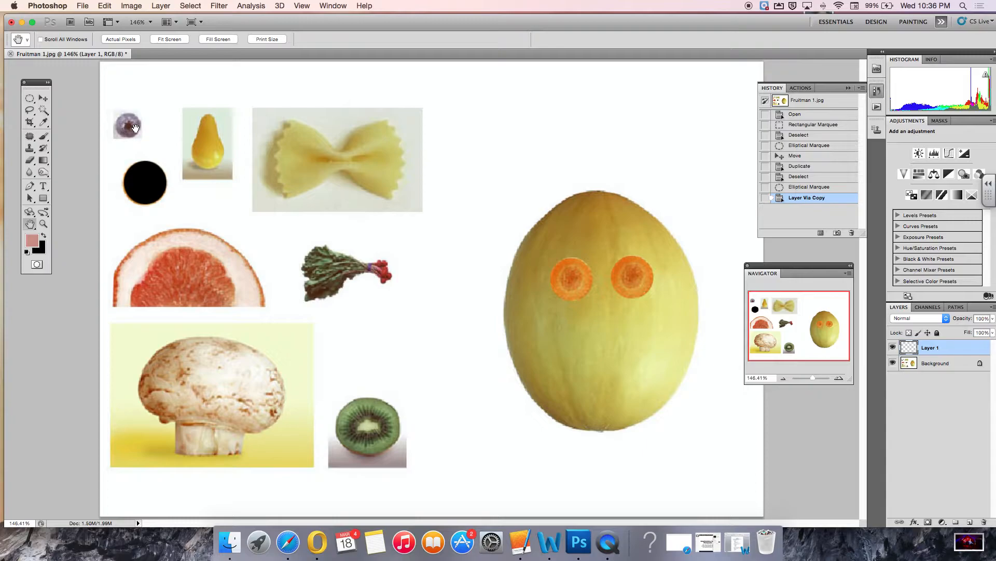
# Move the blueberry onto the left carrot eye and duplicate it onto the other carrot eye.
pyautogui.click(44, 100)
pyautogui.moveTo(144, 130); pyautogui.dragTo(570, 279)
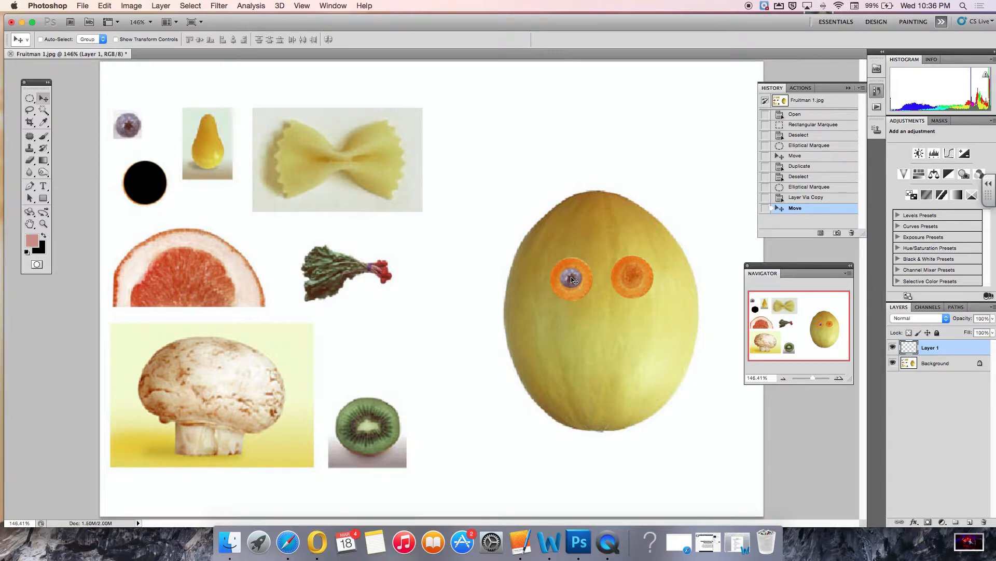
pyautogui.moveTo(572, 279); pyautogui.dragTo(633, 279)
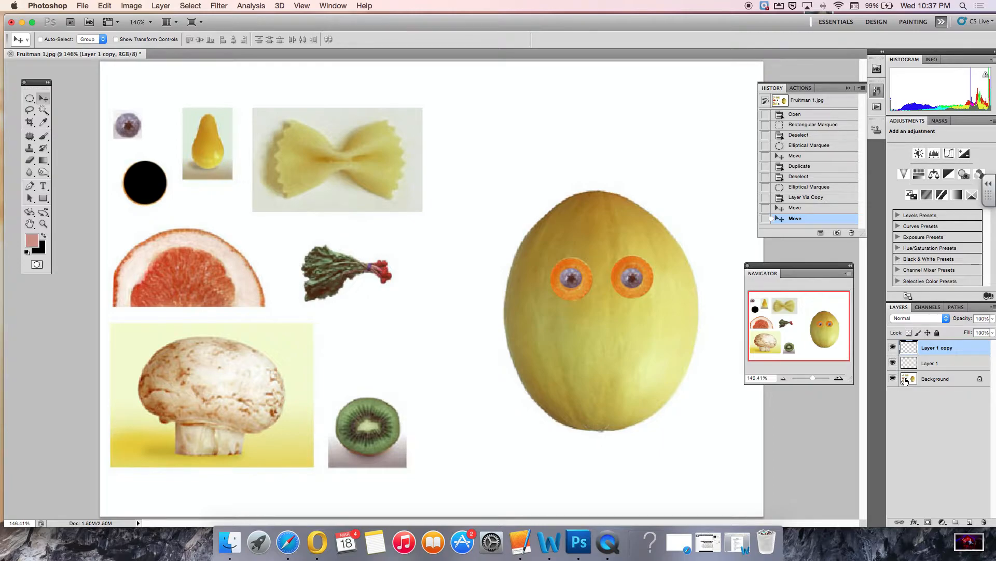
# Toggle each layer's visibility to examine which layer holds each blueberry.
pyautogui.click(892, 348)
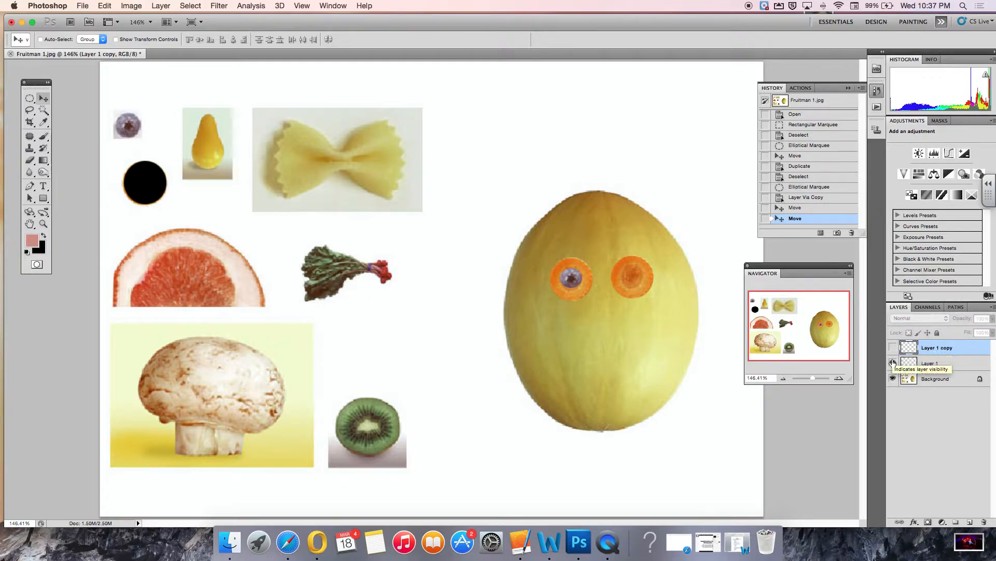
pyautogui.click(893, 363)
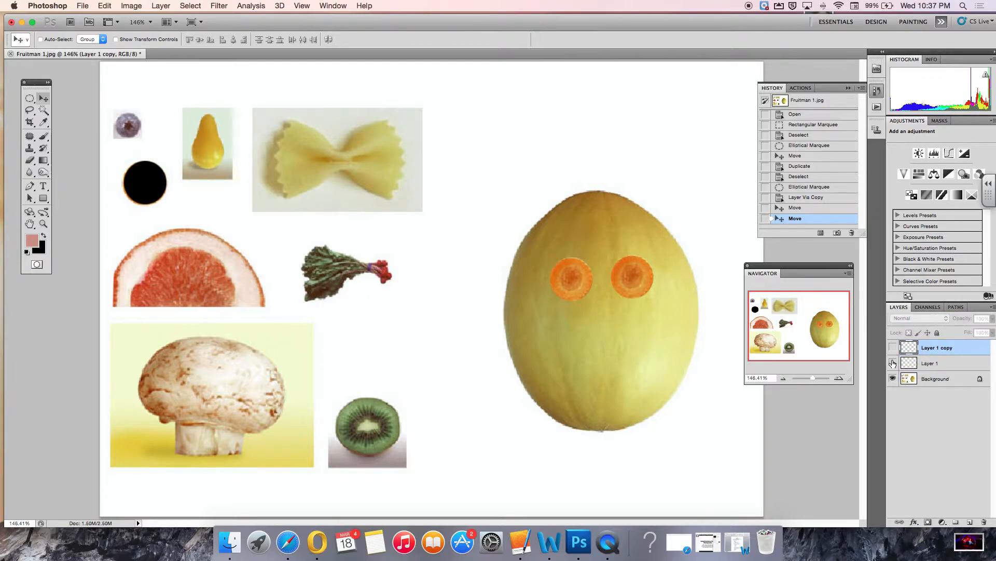
pyautogui.click(893, 379)
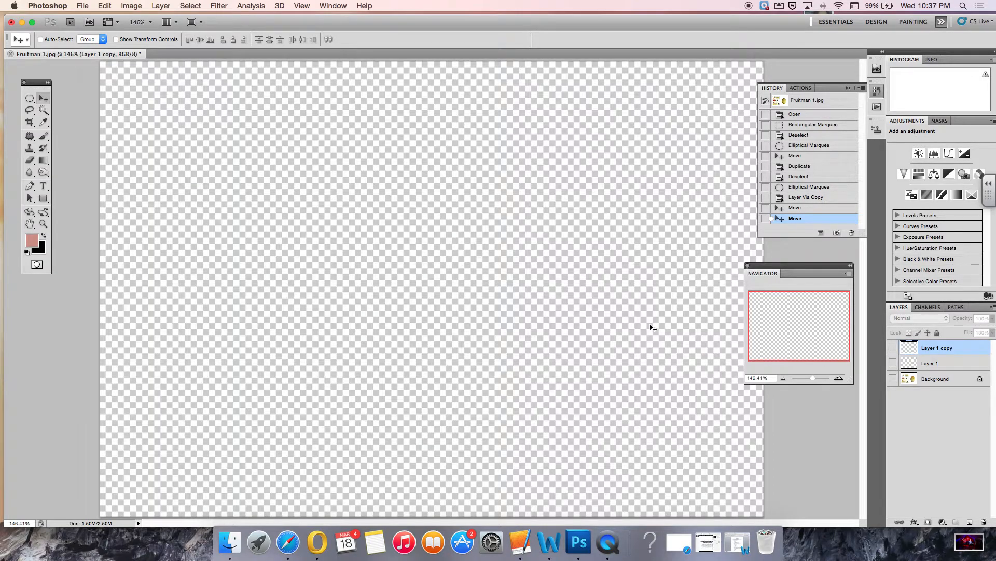
pyautogui.click(893, 379)
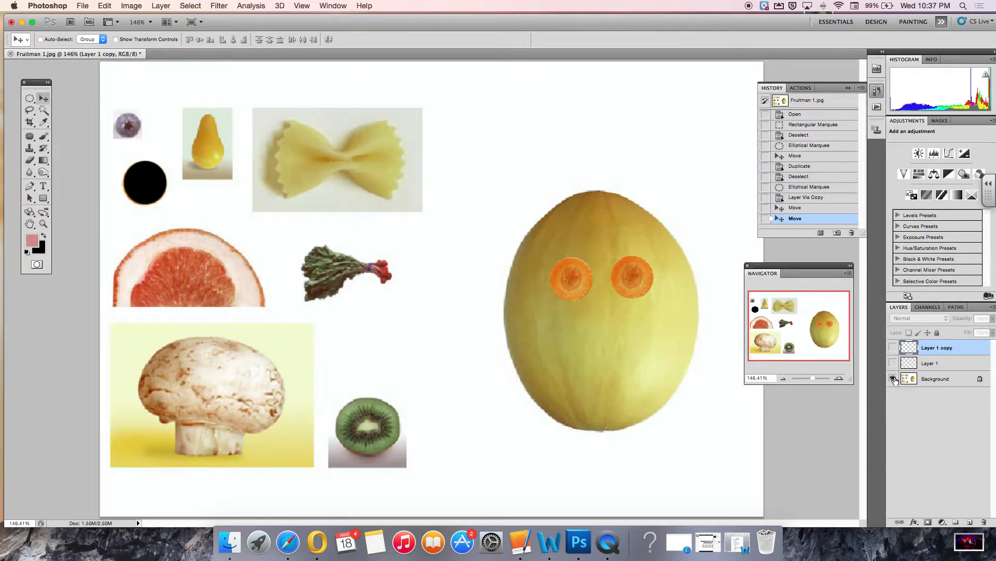
pyautogui.click(893, 364)
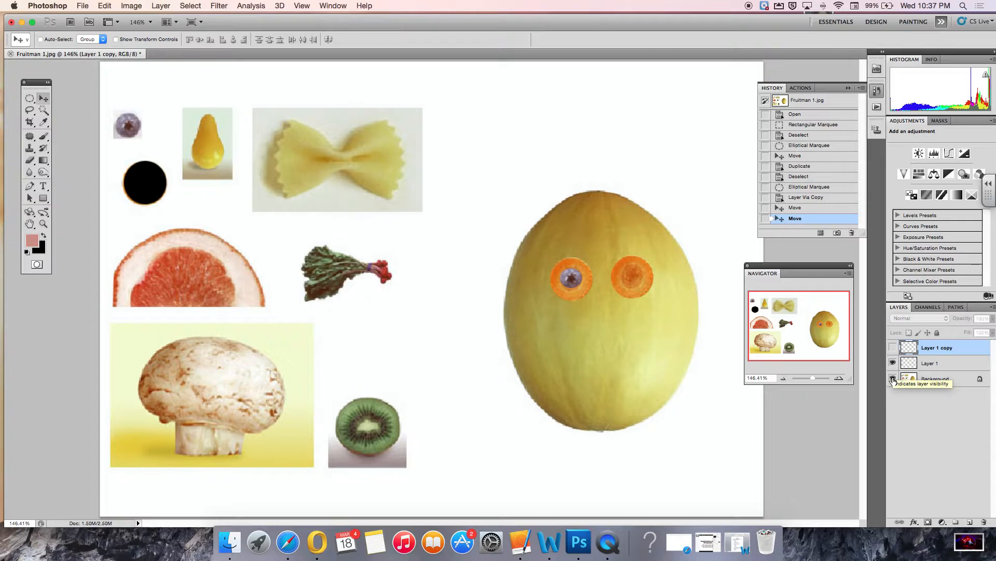
pyautogui.click(893, 379)
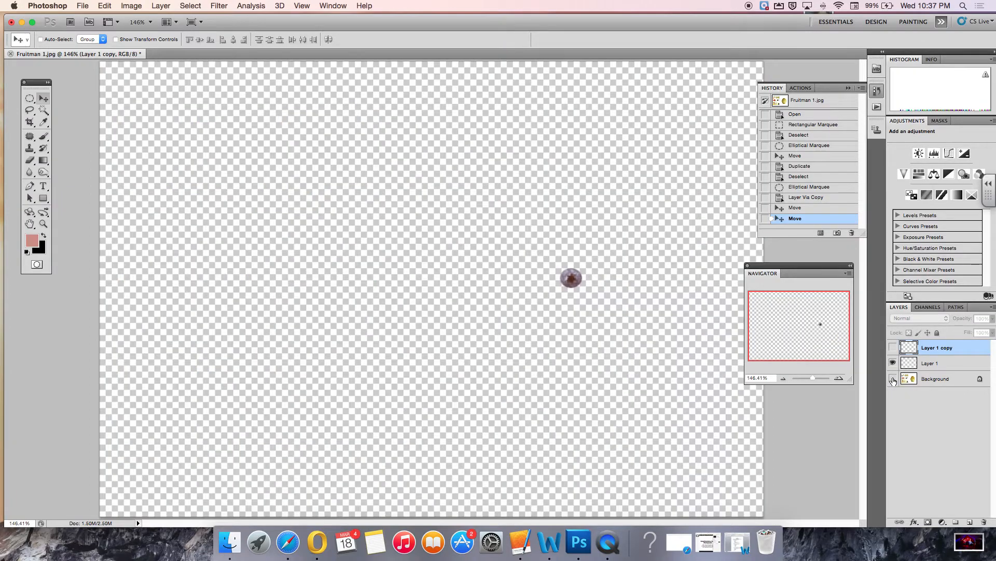
pyautogui.click(892, 379)
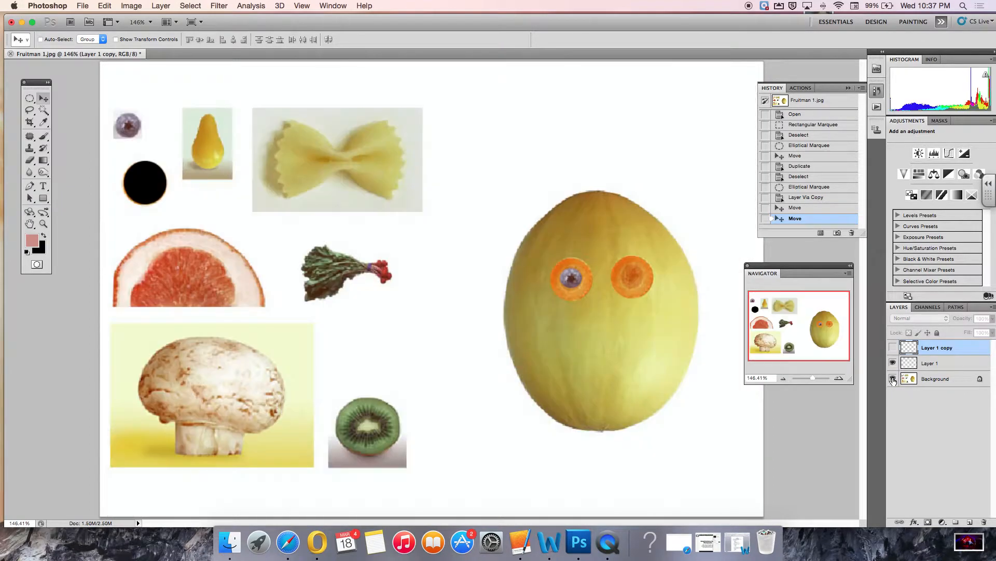
pyautogui.click(892, 348)
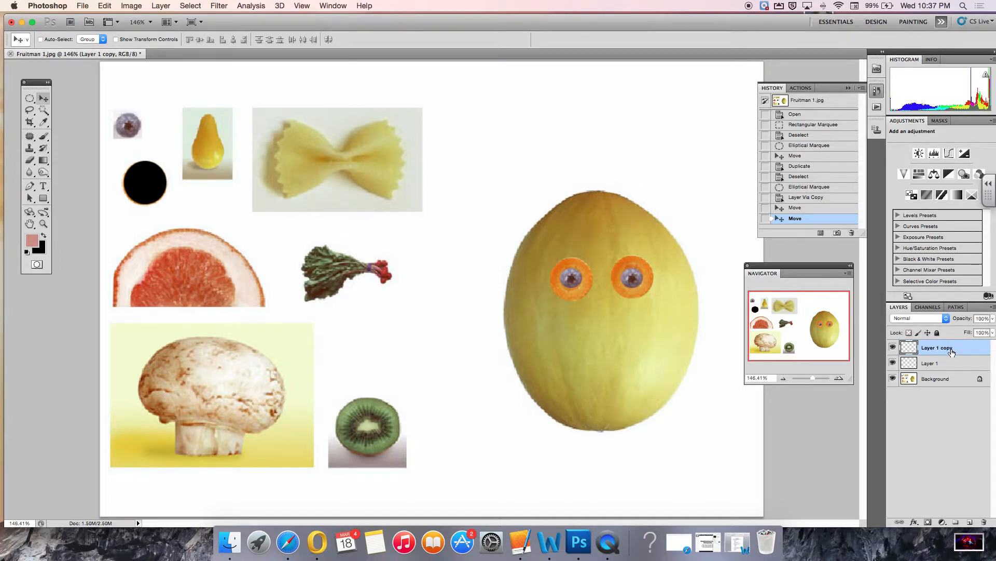
# Select Layer 1 and nudge the left blueberry eye slightly downward.
pyautogui.click(945, 364)
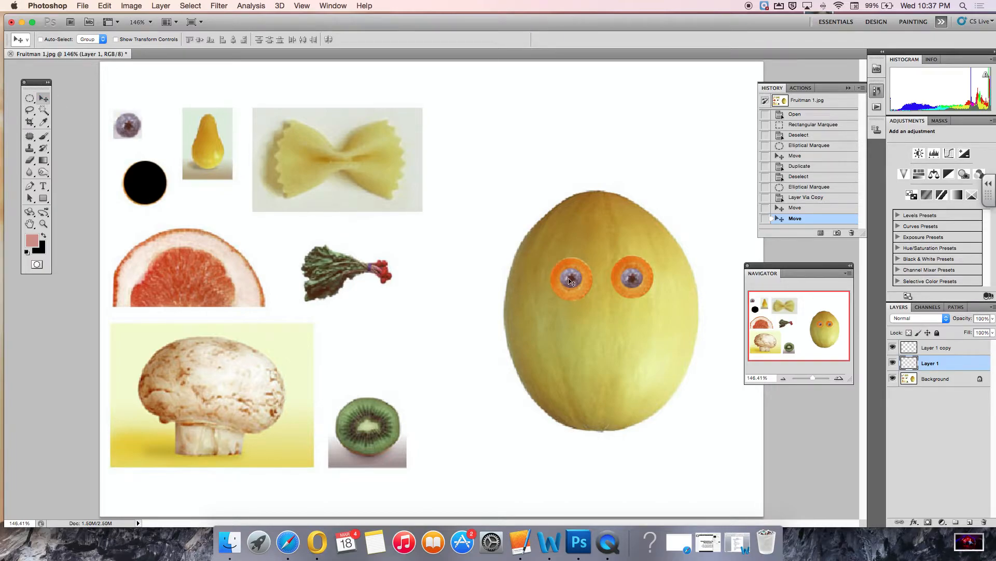
pyautogui.moveTo(574, 281); pyautogui.dragTo(574, 285)
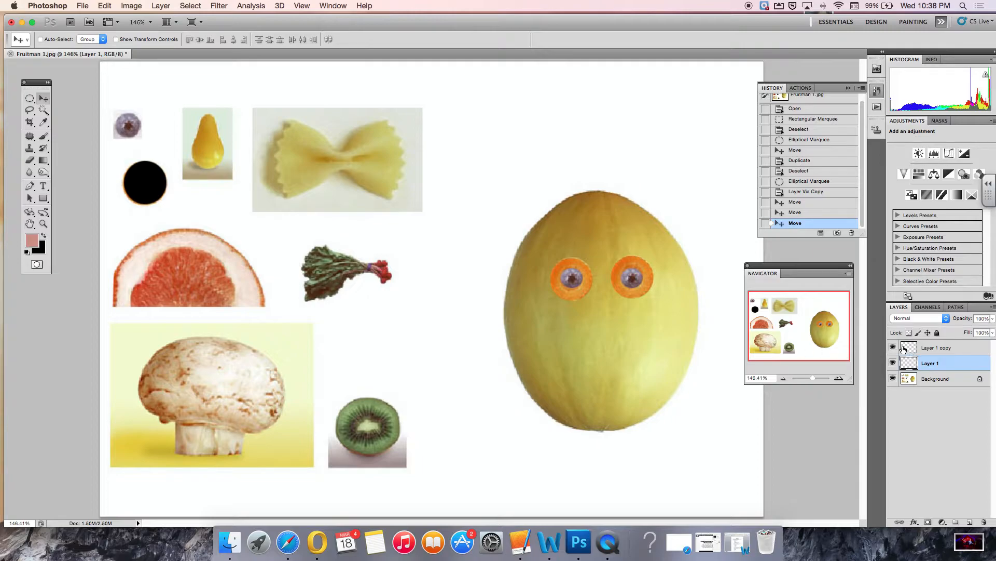
# Pick the blueberry layers from the canvas context menu, finishing with Layer 1 copy active.
pyautogui.rightClick(579, 281)
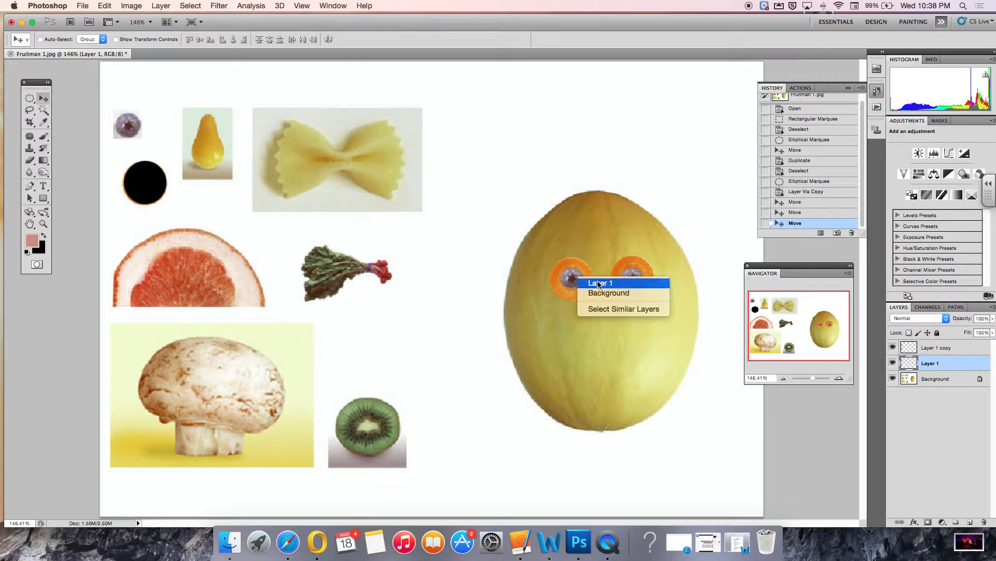
pyautogui.click(600, 285)
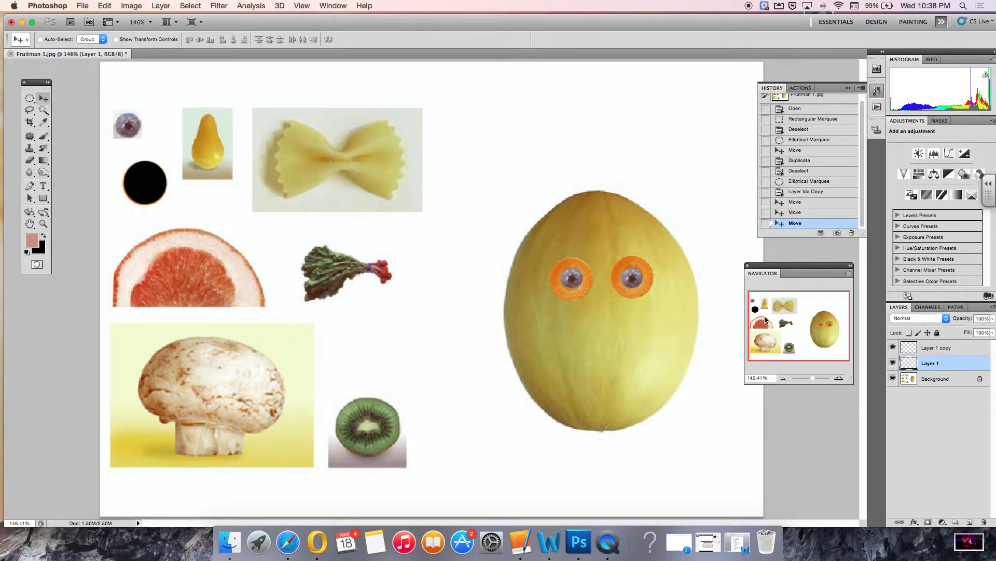
pyautogui.rightClick(638, 281)
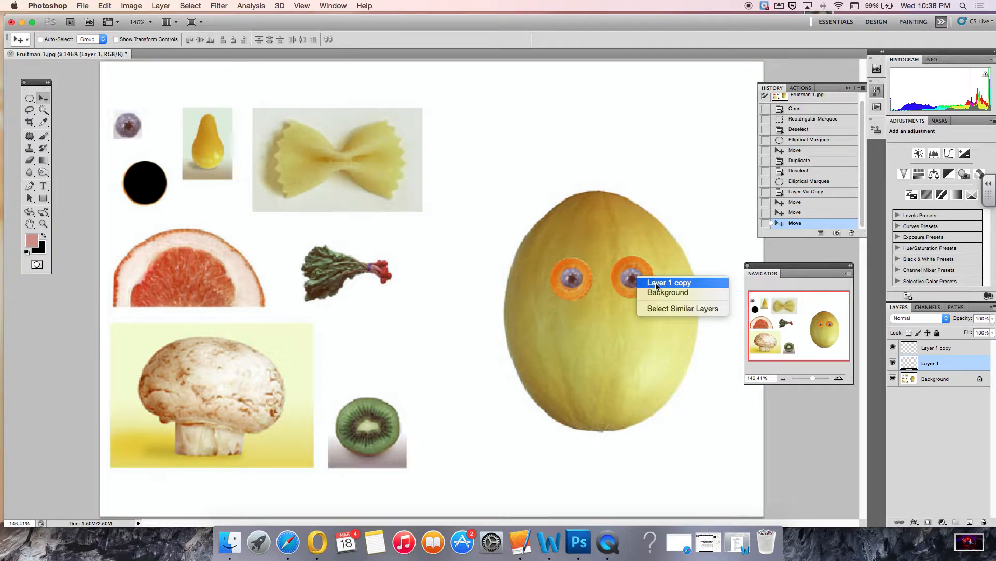
pyautogui.click(656, 282)
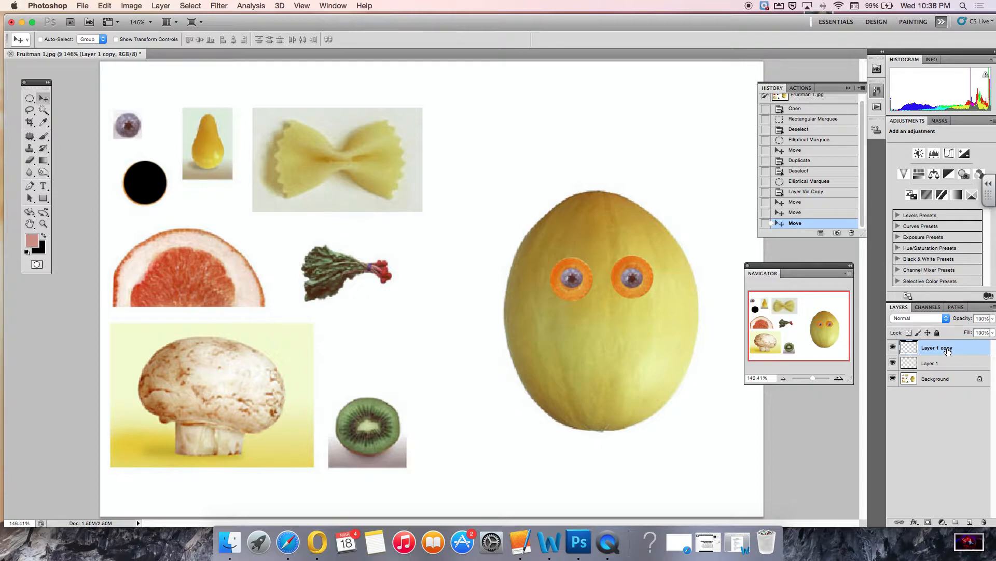
# Zoom in to 600% on the chard bunch with the Zoom tool.
pyautogui.click(30, 111)
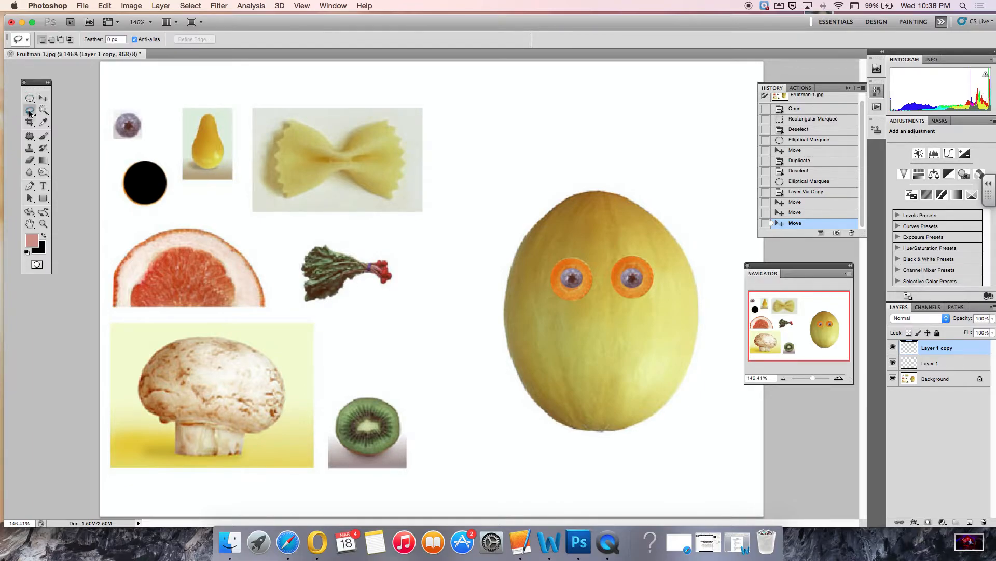
pyautogui.click(35, 118)
pyautogui.click(34, 115)
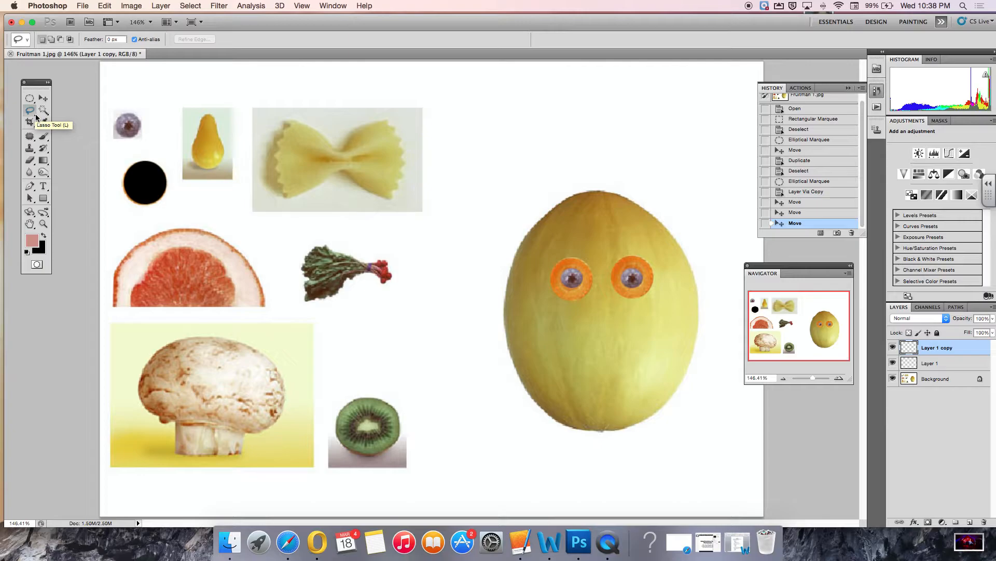
pyautogui.click(32, 111)
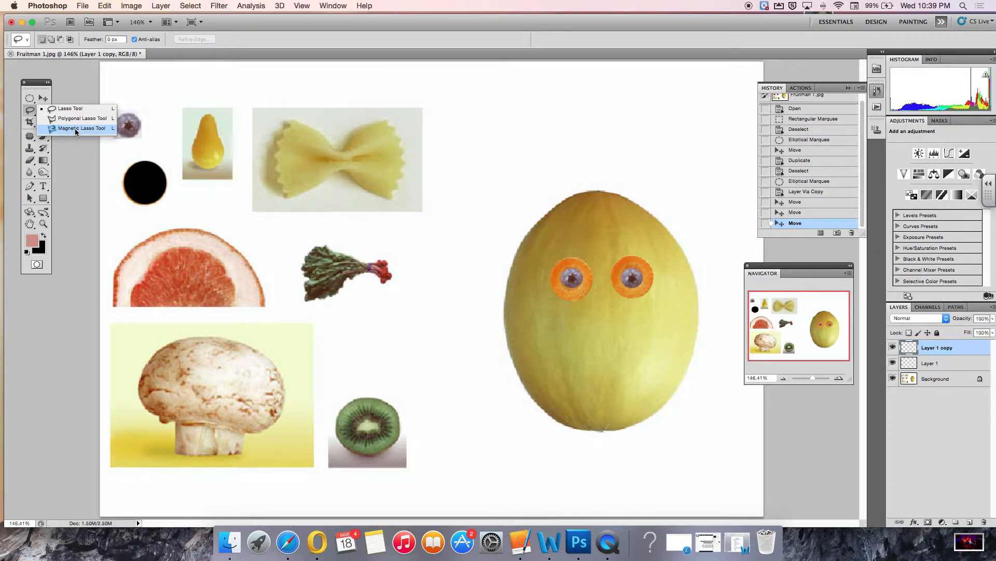
pyautogui.click(68, 109)
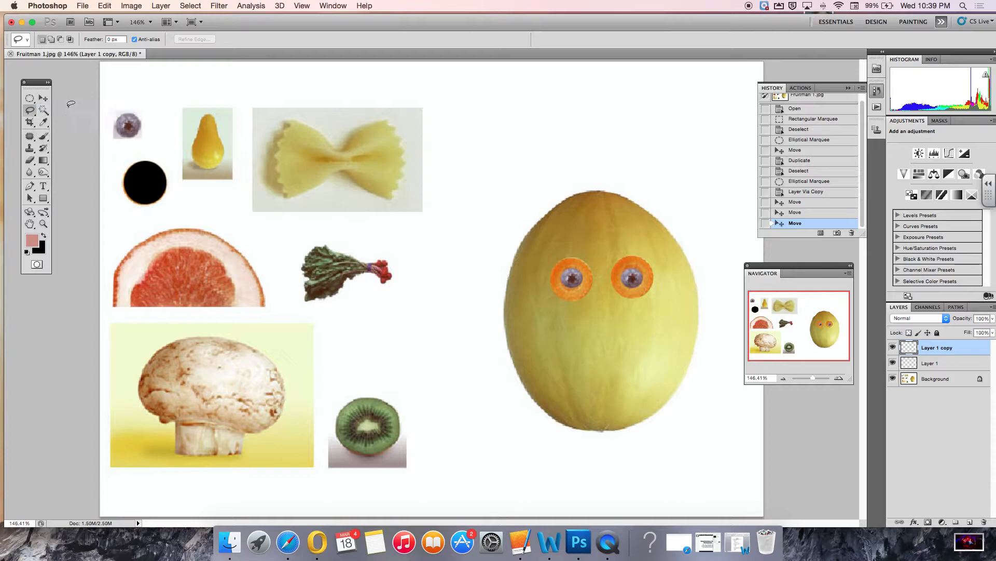
pyautogui.click(44, 224)
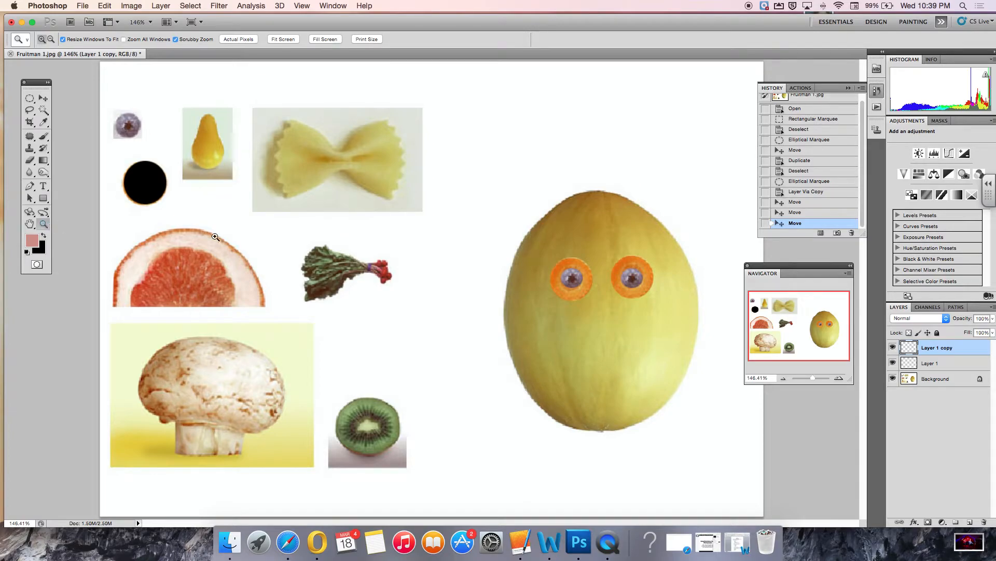
pyautogui.click(347, 280)
pyautogui.click(429, 285)
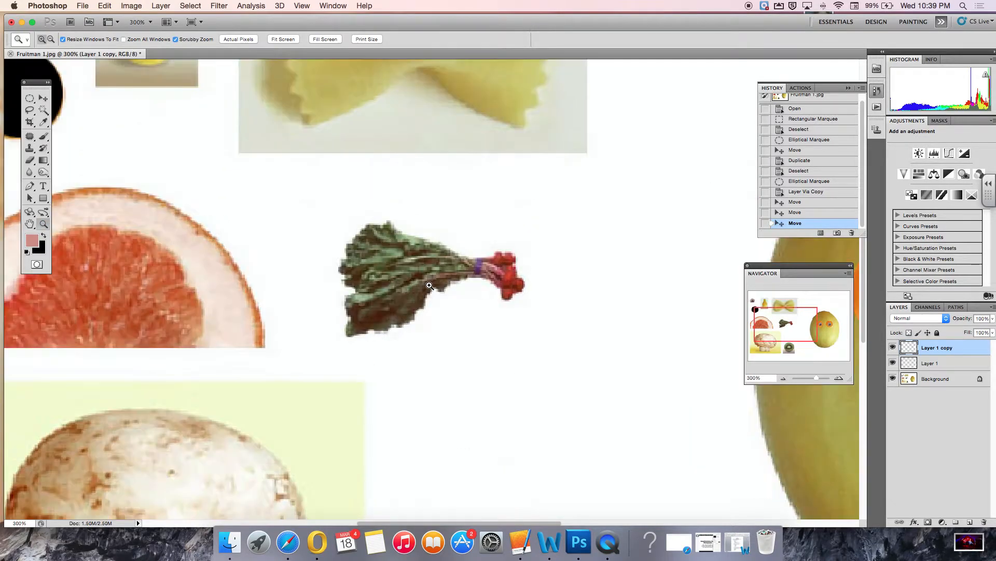
pyautogui.click(429, 285)
pyautogui.click(429, 285)
pyautogui.click(425, 285)
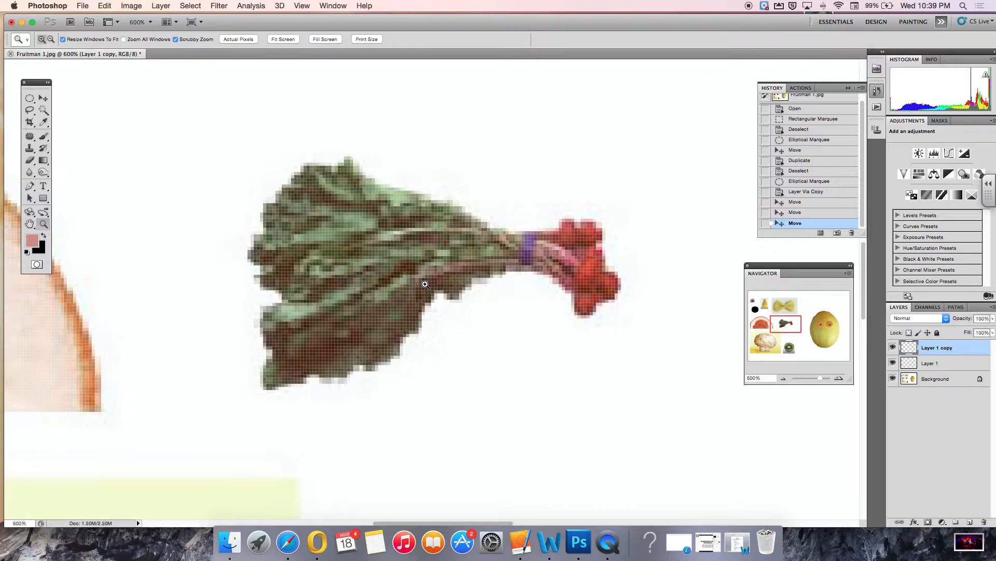
pyautogui.click(30, 112)
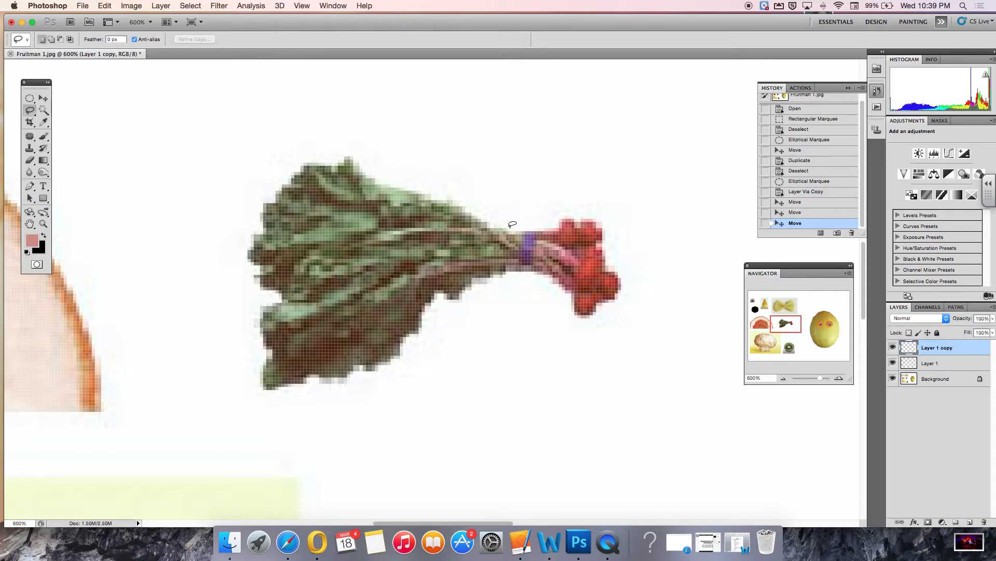
pyautogui.moveTo(501, 227)
pyautogui.mouseDown()
pyautogui.moveTo(357, 177)
pyautogui.moveTo(305, 178)
pyautogui.moveTo(274, 220)
pyautogui.moveTo(267, 251)
pyautogui.moveTo(288, 295)
pyautogui.moveTo(274, 315)
pyautogui.moveTo(275, 351)
pyautogui.moveTo(290, 364)
pyautogui.moveTo(319, 366)
pyautogui.moveTo(369, 347)
pyautogui.moveTo(427, 292)
pyautogui.moveTo(488, 262)
pyautogui.moveTo(588, 272)
pyautogui.moveTo(575, 241)
pyautogui.moveTo(500, 232)
pyautogui.mouseUp()
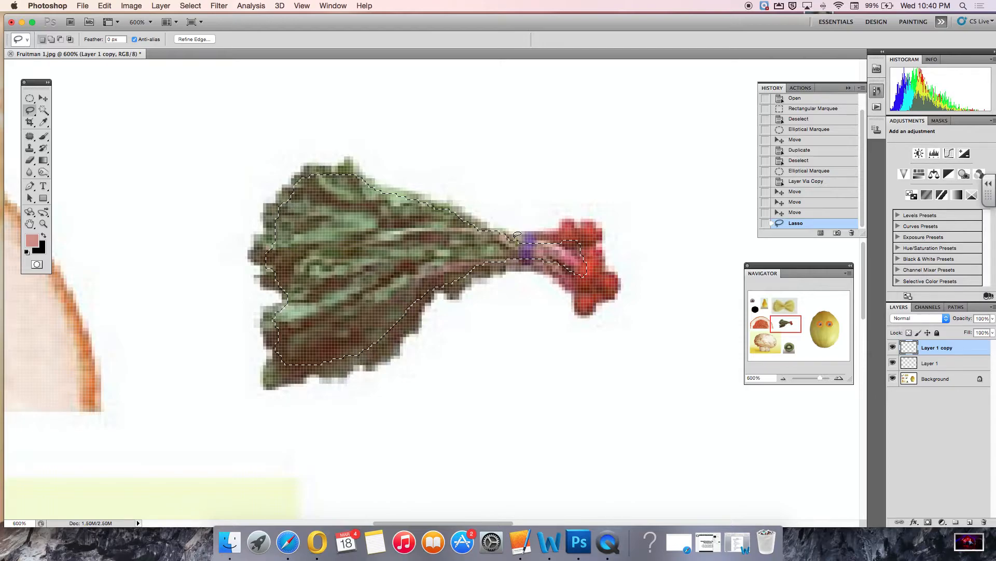
pyautogui.press('super+d')
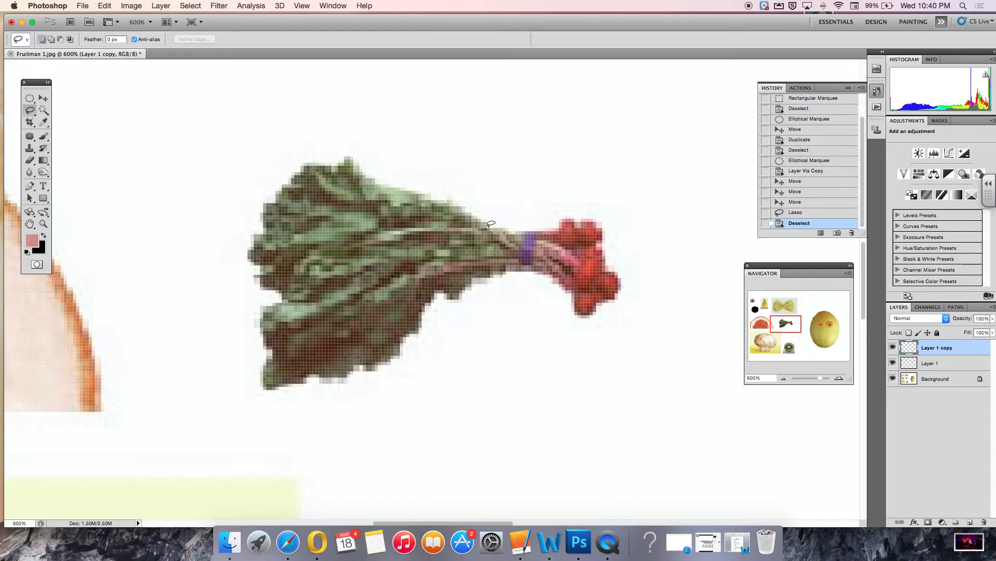
pyautogui.moveTo(474, 180)
pyautogui.mouseDown()
pyautogui.moveTo(463, 186)
pyautogui.moveTo(482, 197)
pyautogui.moveTo(475, 180)
pyautogui.mouseUp()
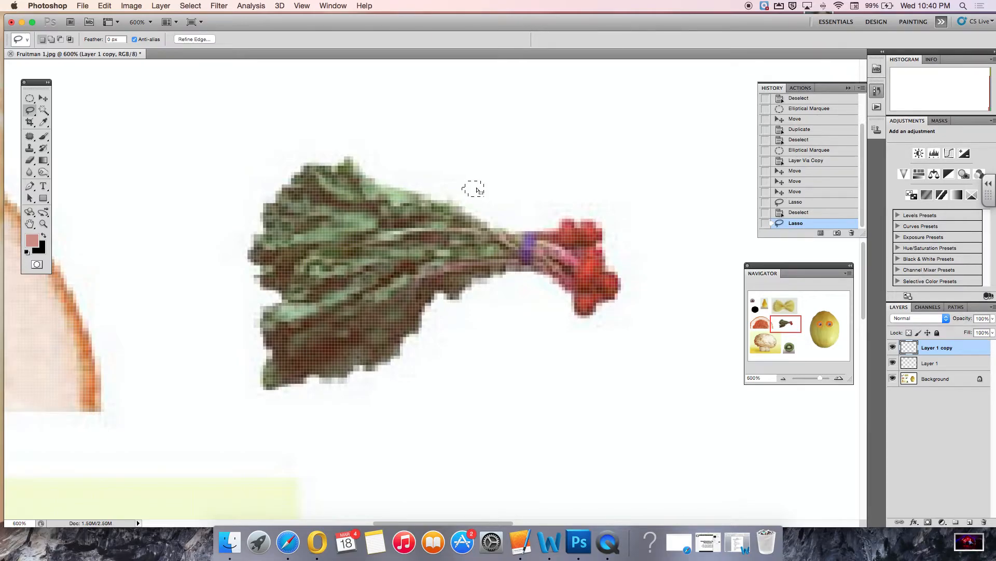
pyautogui.press('super+d')
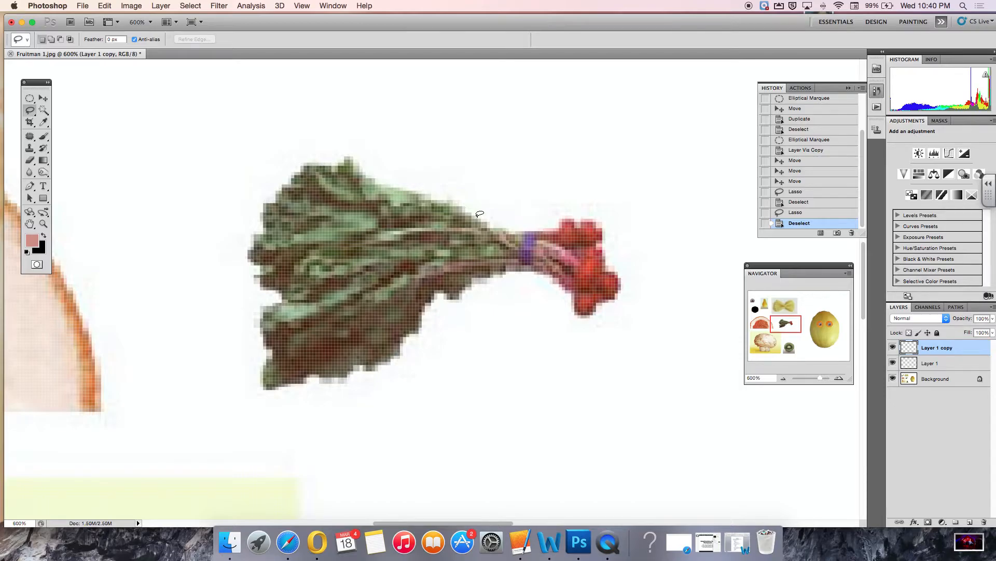
# Lasso the chard bunch on the Background layer and copy the selection to a new layer.
pyautogui.hscroll(3, 480, 214)
pyautogui.moveTo(437, 215)
pyautogui.mouseDown()
pyautogui.moveTo(299, 172)
pyautogui.moveTo(250, 193)
pyautogui.moveTo(231, 233)
pyautogui.moveTo(250, 289)
pyautogui.moveTo(242, 353)
pyautogui.moveTo(298, 364)
pyautogui.moveTo(381, 290)
pyautogui.moveTo(456, 264)
pyautogui.moveTo(518, 268)
pyautogui.moveTo(544, 298)
pyautogui.moveTo(561, 288)
pyautogui.moveTo(539, 241)
pyautogui.moveTo(432, 221)
pyautogui.mouseUp()
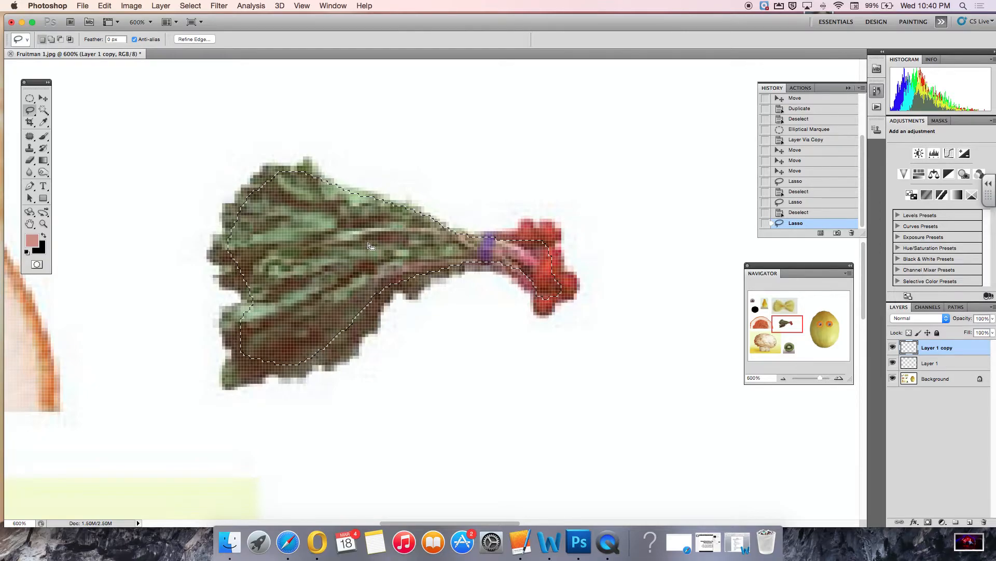
pyautogui.click(160, 5)
pyautogui.moveTo(172, 19)
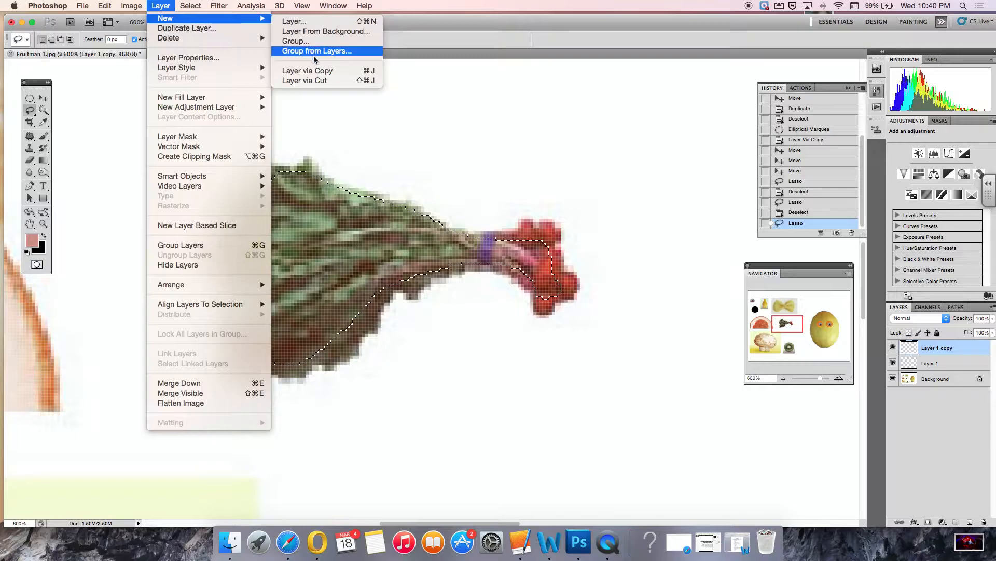
pyautogui.click(320, 73)
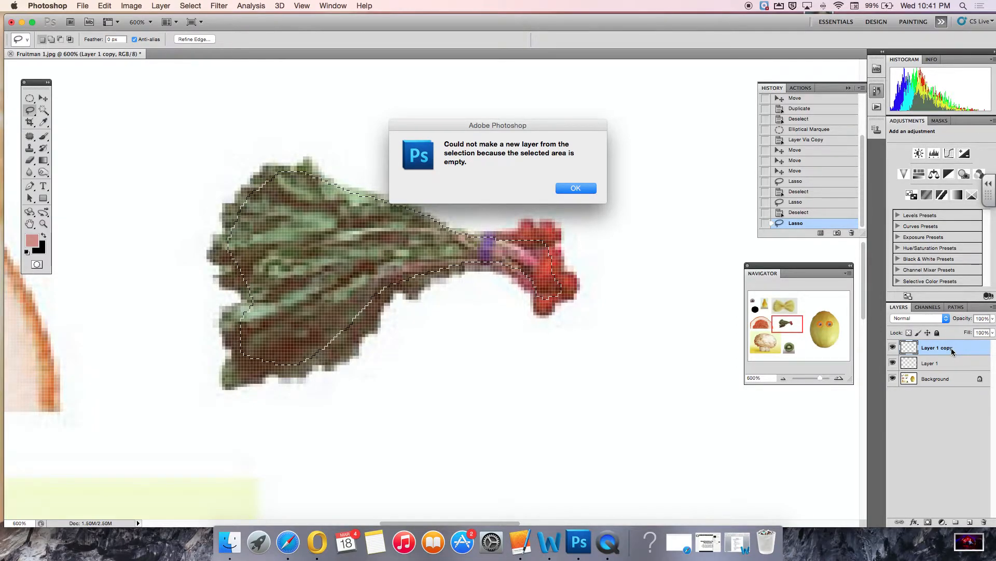
pyautogui.click(583, 189)
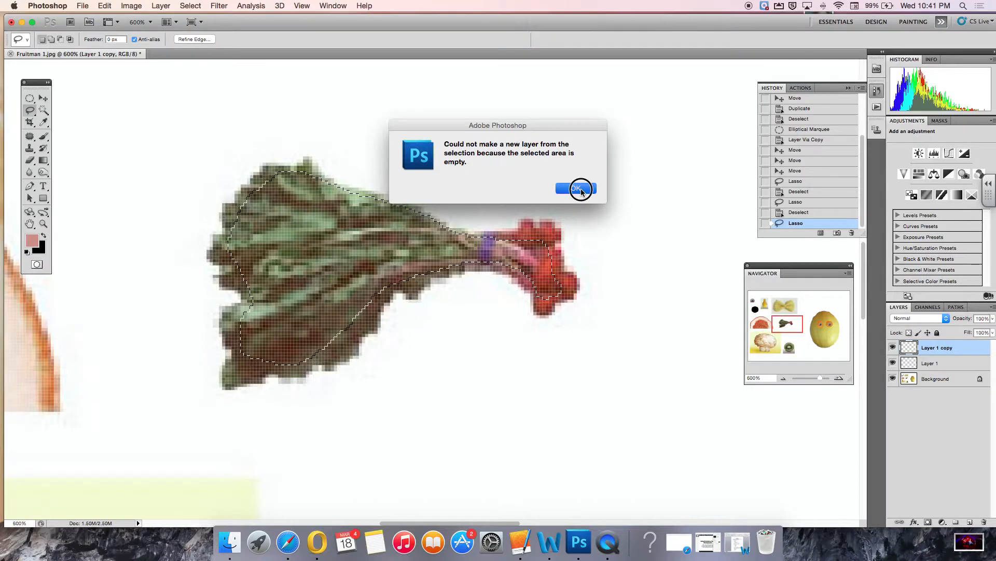
pyautogui.click(930, 382)
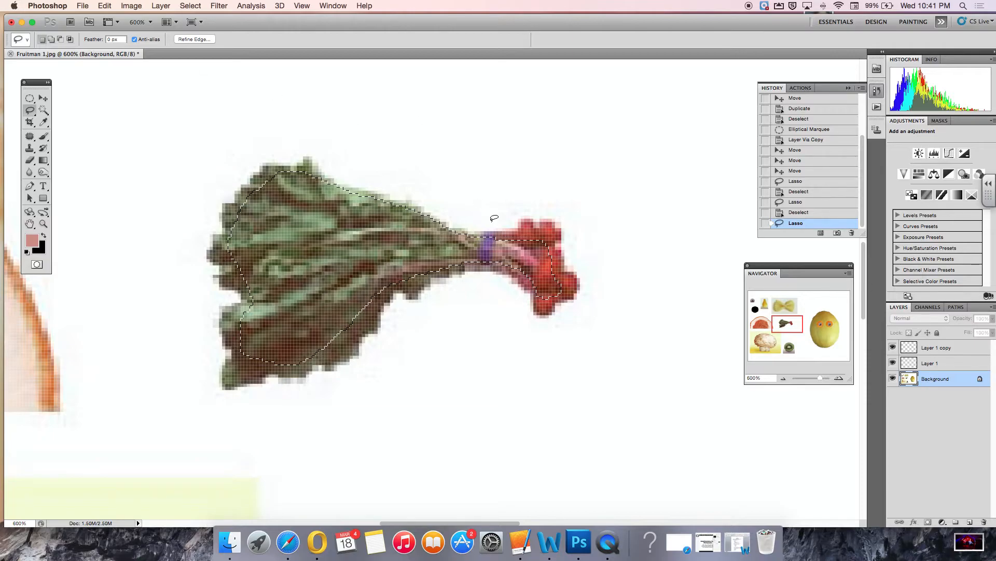
pyautogui.click(165, 7)
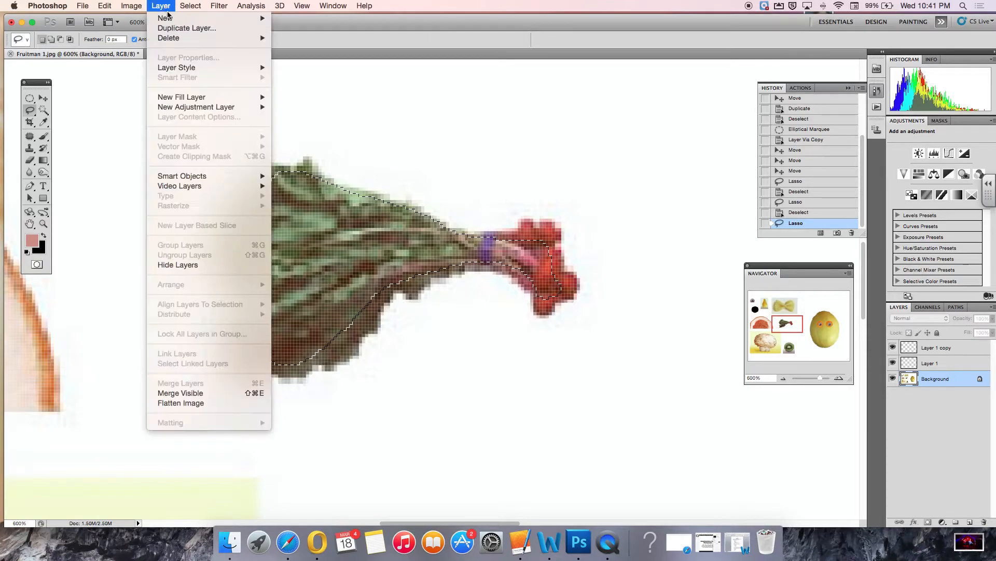
pyautogui.moveTo(170, 19)
pyautogui.click(337, 73)
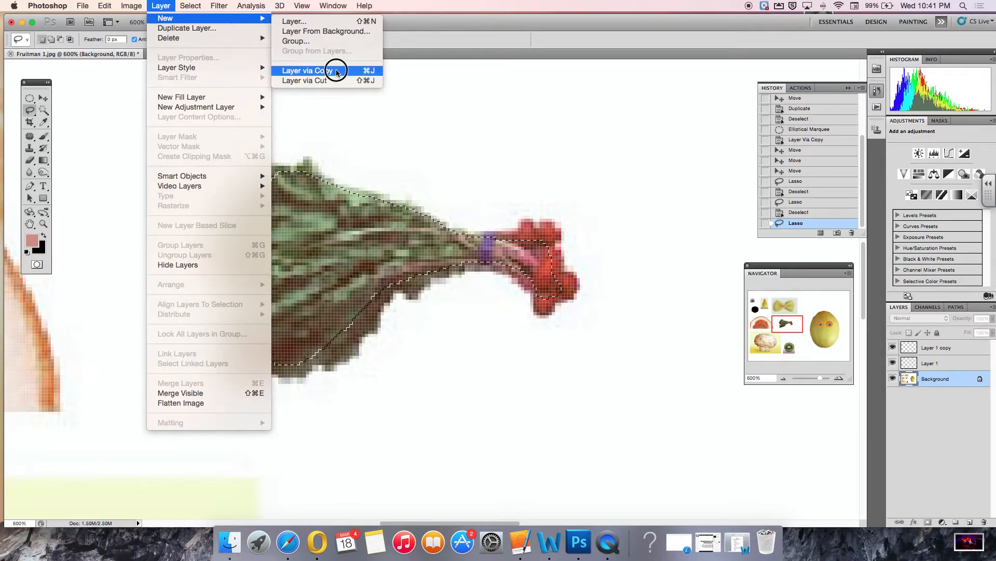
# Fit the whole image in view and move the copied chard onto the melon above the left eye.
pyautogui.doubleClick(31, 223)
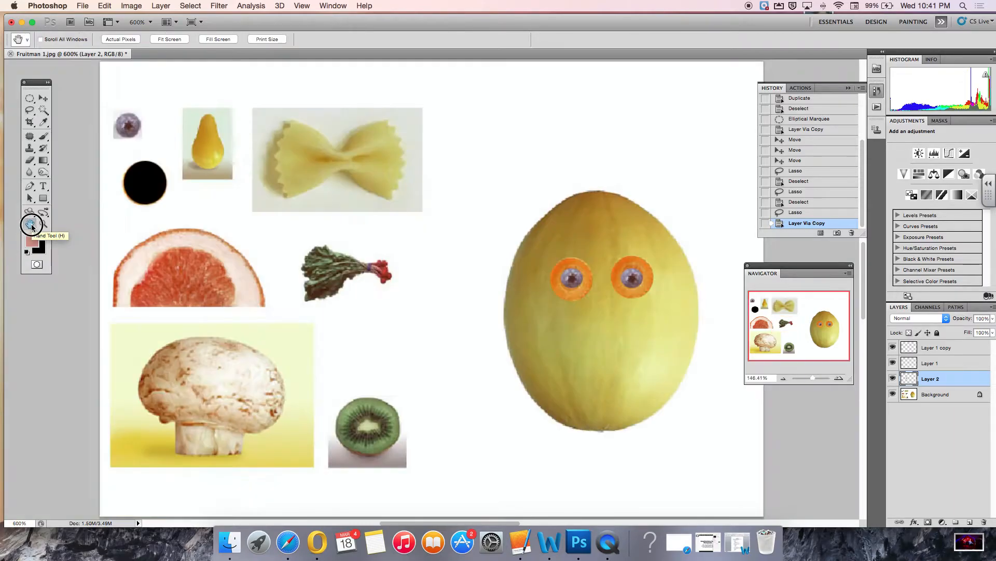
pyautogui.click(43, 99)
pyautogui.moveTo(337, 280); pyautogui.dragTo(545, 258)
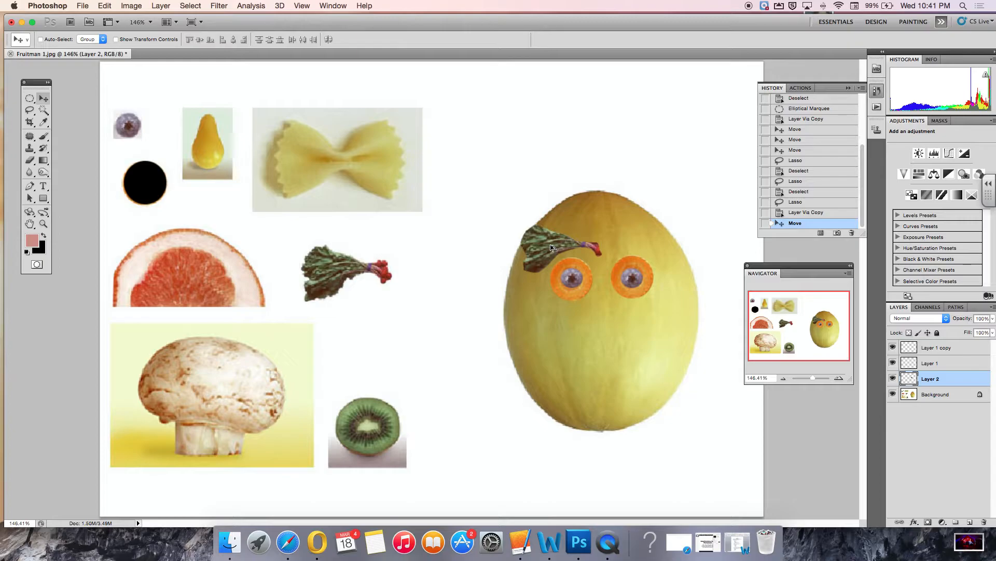
# Duplicate the chard eyebrow above the right eye, flip the copy horizontally and nudge it into place.
pyautogui.keyDown('alt'); pyautogui.moveTo(552, 248); pyautogui.dragTo(625, 239); pyautogui.keyUp('alt')
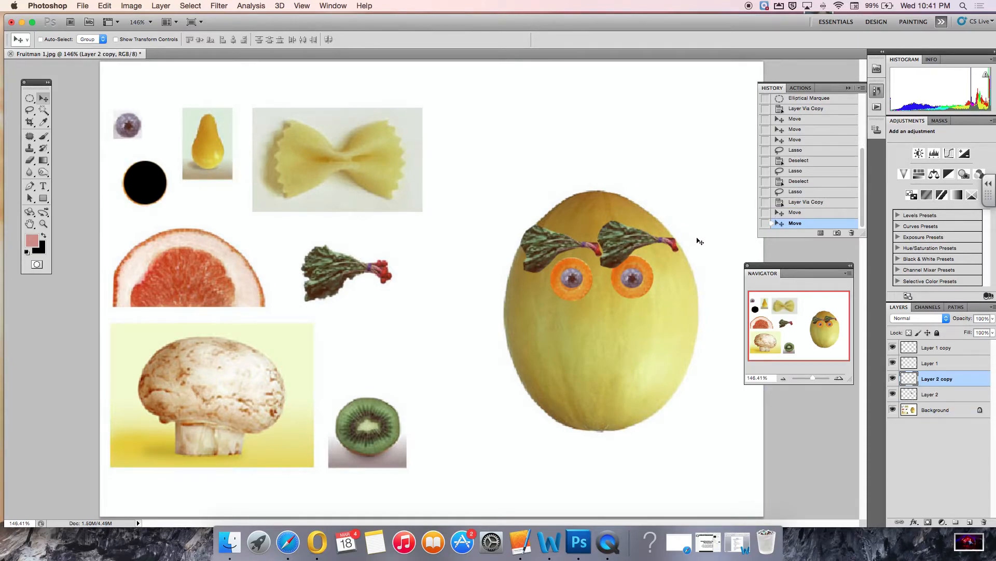
pyautogui.click(105, 6)
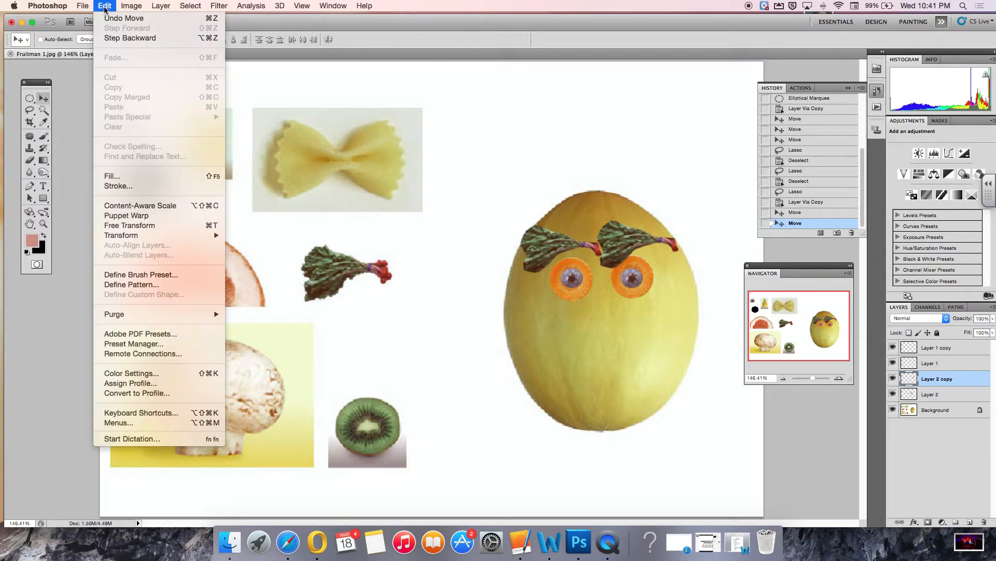
pyautogui.moveTo(174, 235)
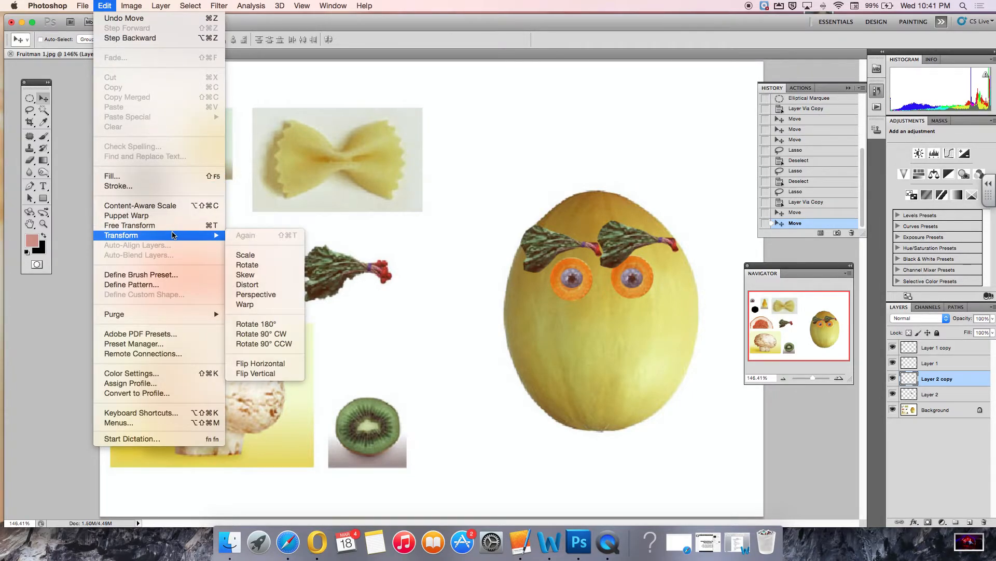
pyautogui.click(279, 364)
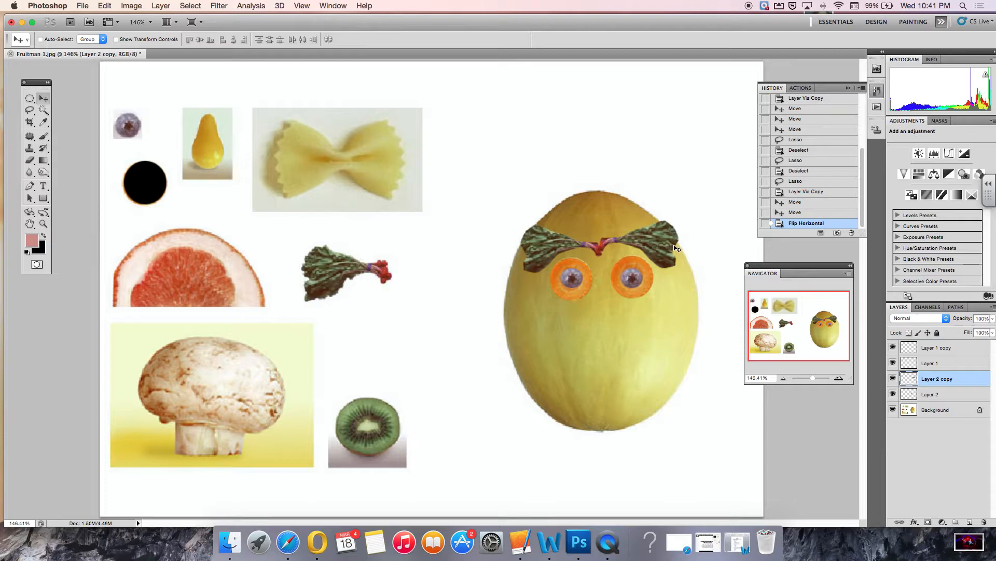
pyautogui.moveTo(656, 242); pyautogui.dragTo(668, 248)
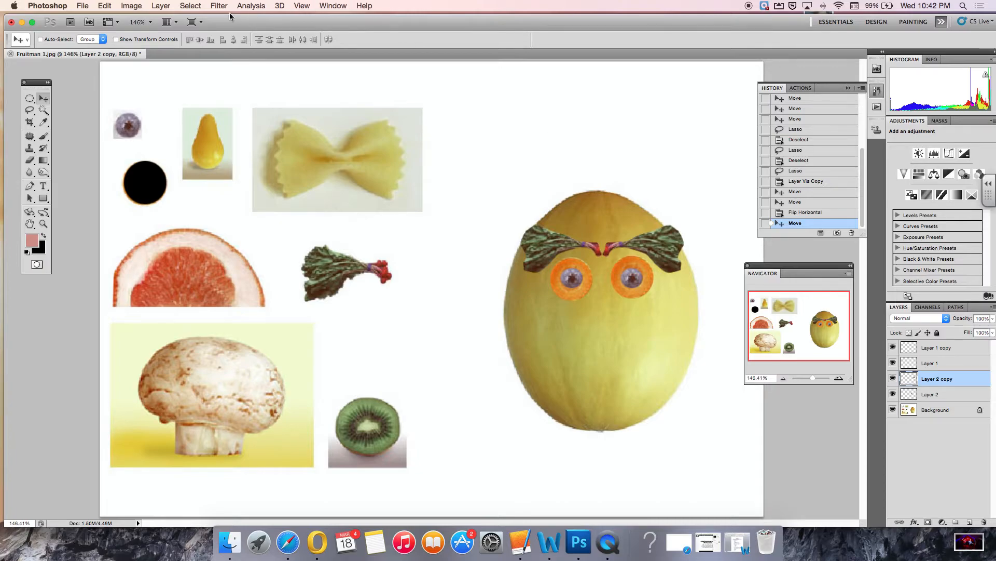
# Free Transform the right eyebrow to about 97% width and 59% height, rotated about 11°, and commit it.
pyautogui.click(105, 6)
pyautogui.moveTo(154, 236)
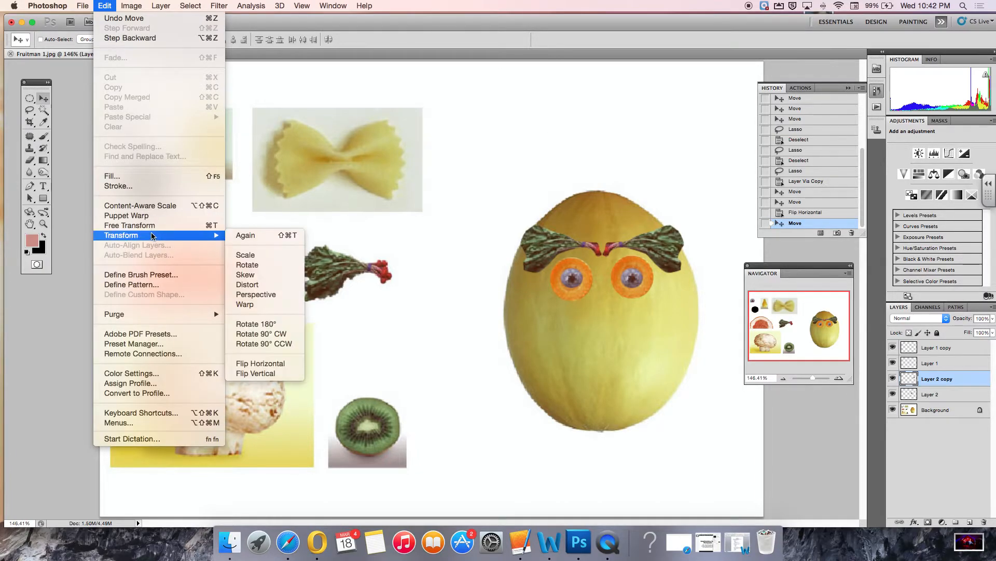
pyautogui.click(154, 226)
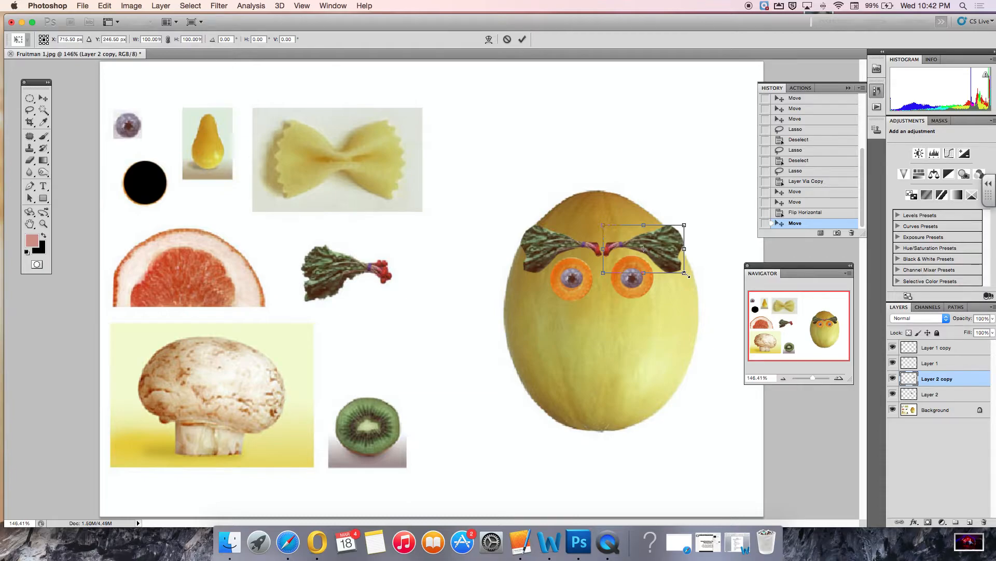
pyautogui.moveTo(685, 273)
pyautogui.mouseDown()
pyautogui.moveTo(786, 332)
pyautogui.moveTo(658, 271)
pyautogui.moveTo(723, 285)
pyautogui.moveTo(723, 353)
pyautogui.moveTo(710, 275)
pyautogui.moveTo(684, 278)
pyautogui.mouseUp()
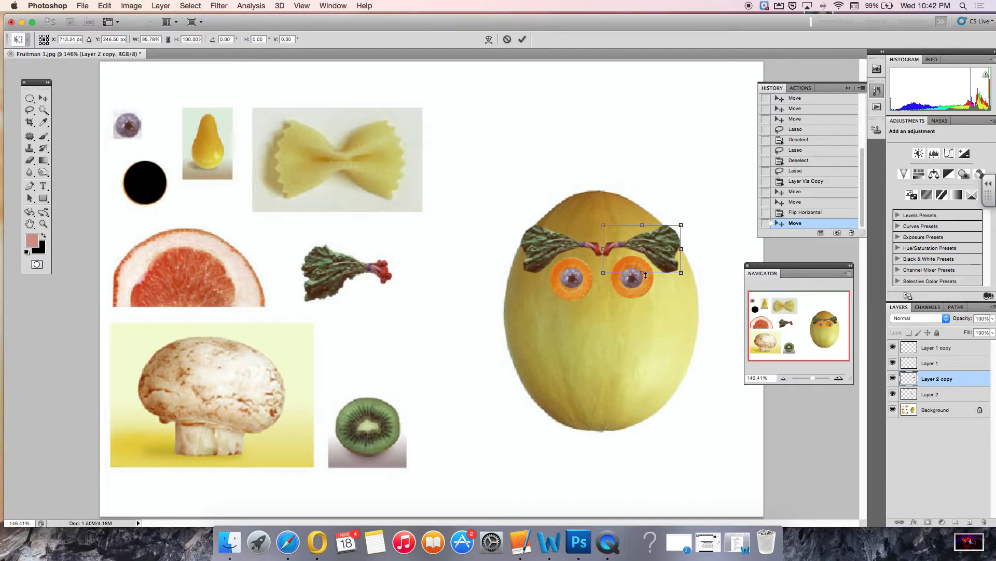
pyautogui.moveTo(645, 273); pyautogui.dragTo(643, 254)
pyautogui.moveTo(682, 225); pyautogui.dragTo(681, 228)
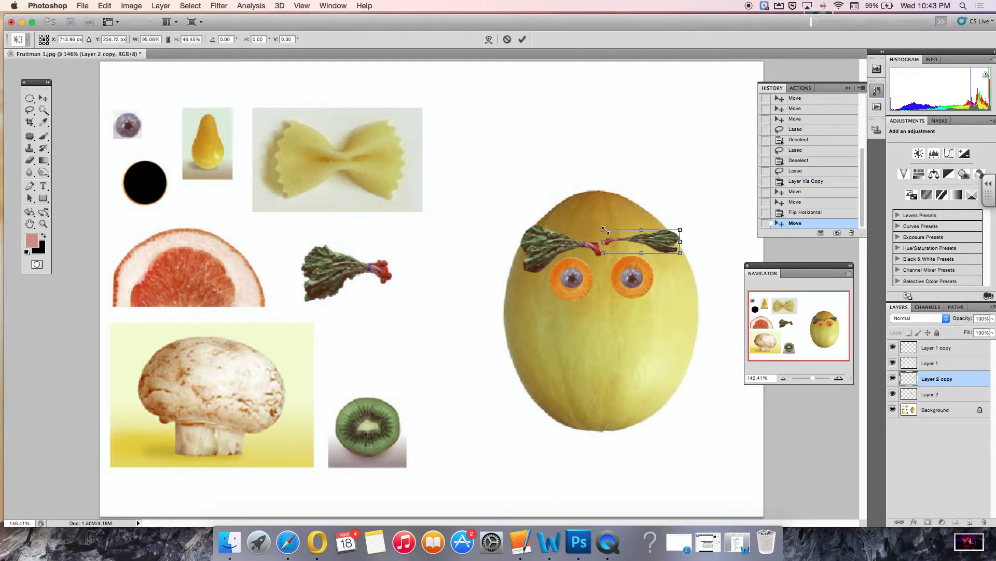
pyautogui.moveTo(603, 229); pyautogui.dragTo(603, 225)
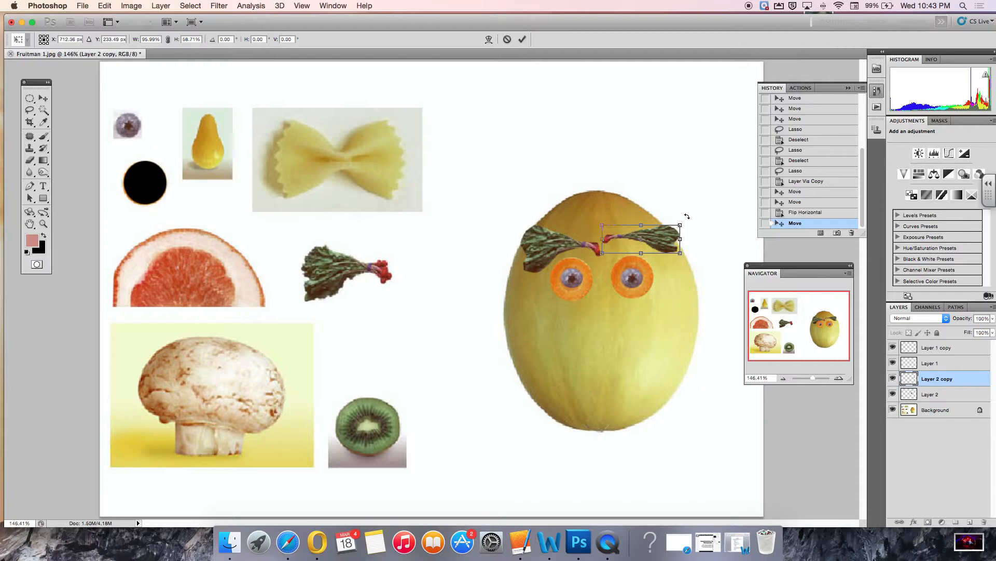
pyautogui.moveTo(687, 213); pyautogui.dragTo(669, 240)
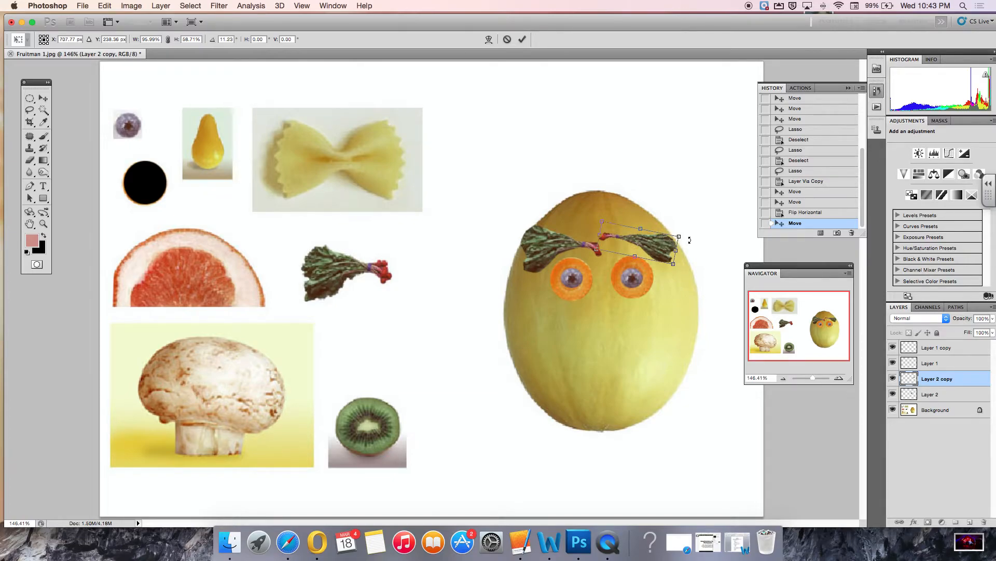
pyautogui.press('Return')
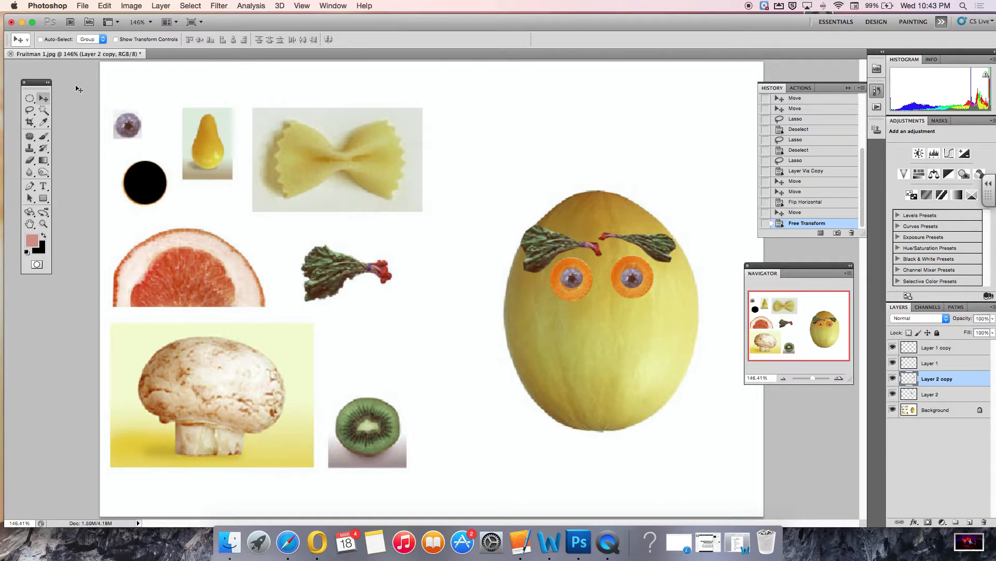
# Delete the left eyebrow layer, Layer 2.
pyautogui.rightClick(551, 249)
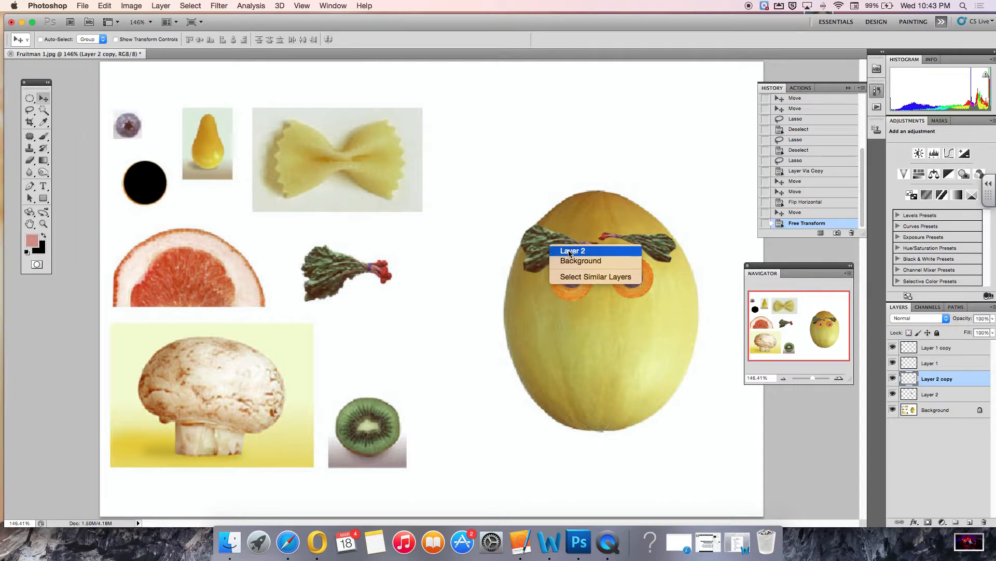
pyautogui.click(937, 396)
pyautogui.click(938, 397)
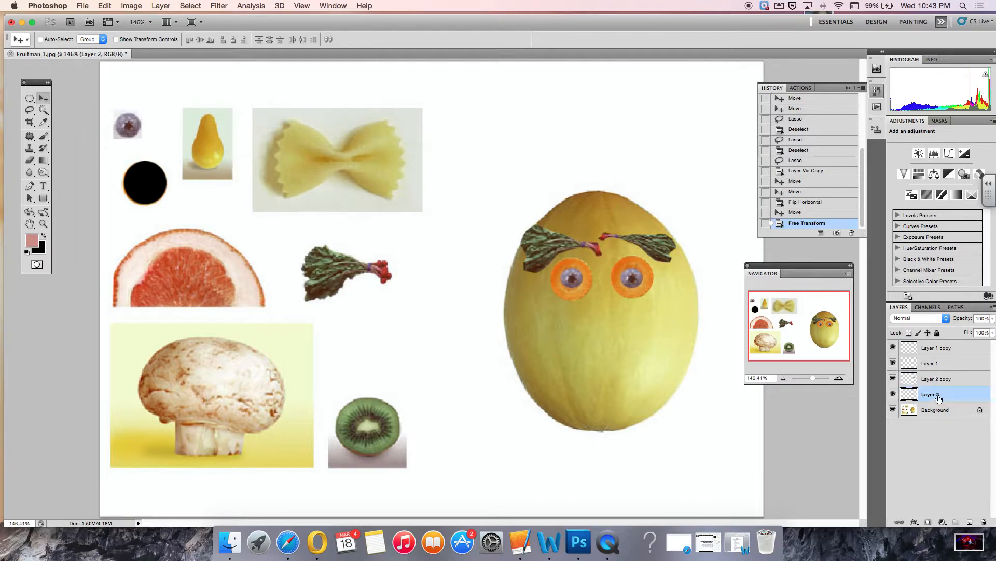
pyautogui.click(893, 395)
pyautogui.click(893, 397)
pyautogui.moveTo(949, 397); pyautogui.dragTo(985, 520)
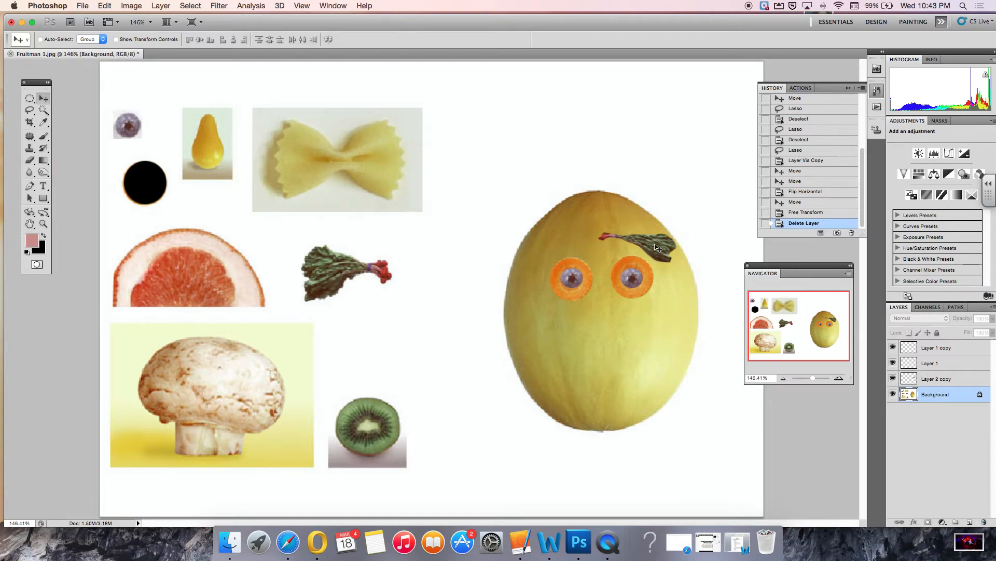
# Duplicate the right eyebrow layer and move the copy over the left eye.
pyautogui.click(953, 348)
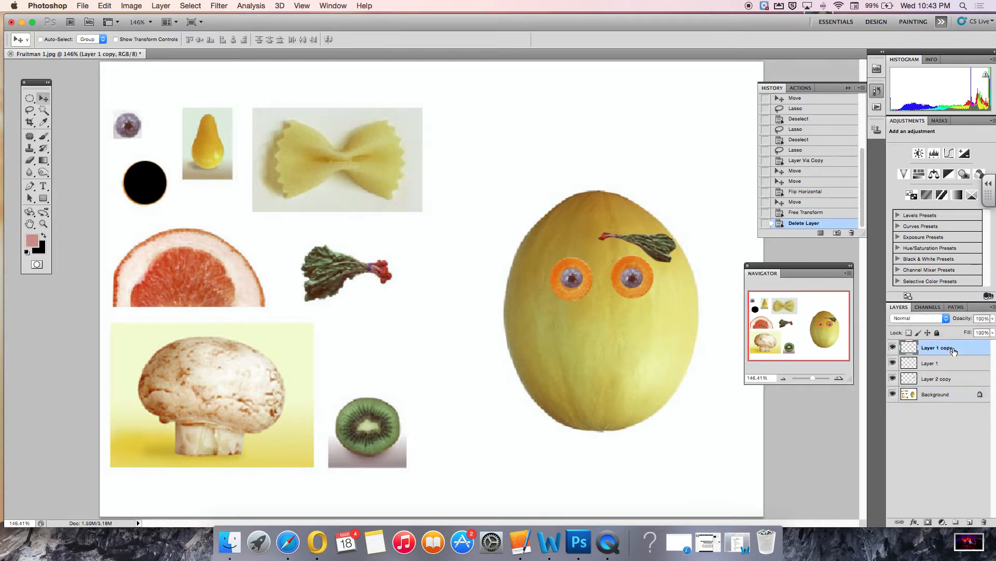
pyautogui.click(894, 349)
pyautogui.click(894, 347)
pyautogui.click(949, 379)
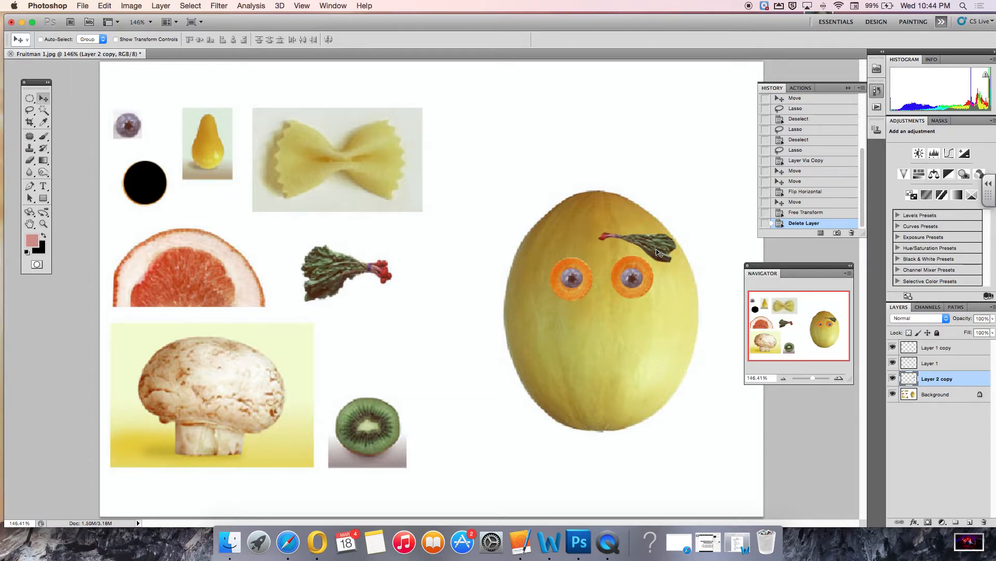
pyautogui.moveTo(658, 253); pyautogui.dragTo(592, 246)
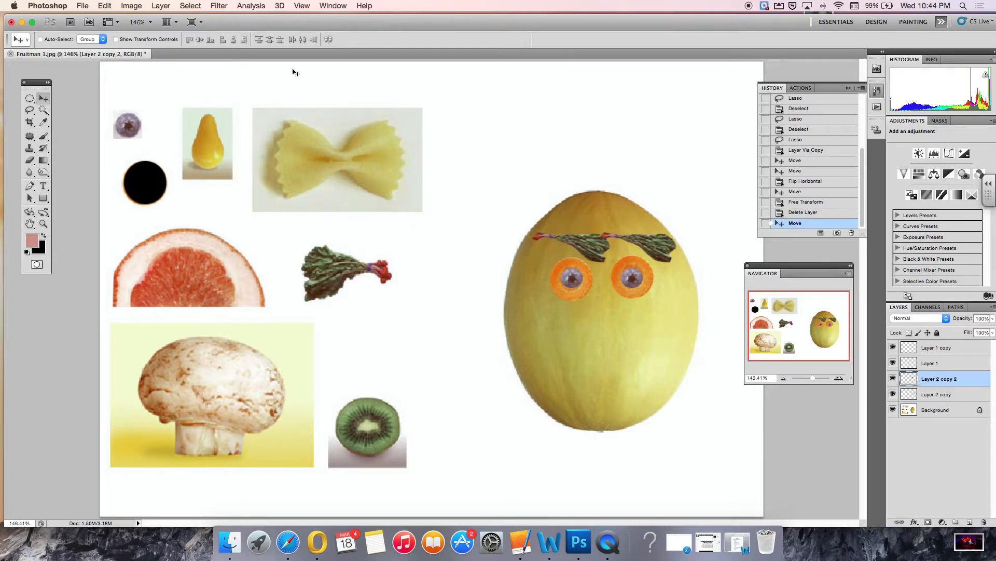
# Flip the duplicated eyebrow horizontally and position it above the left eye.
pyautogui.click(104, 6)
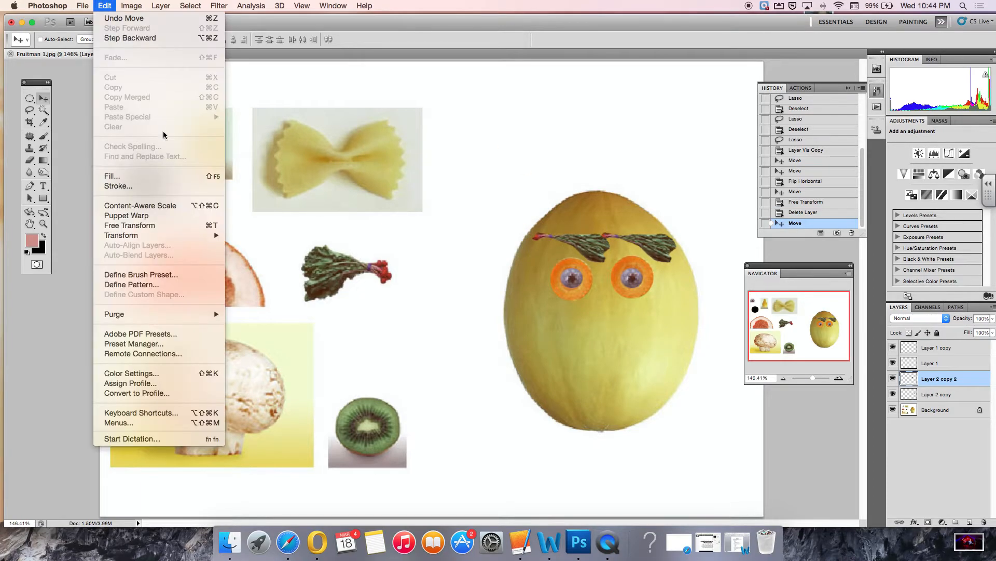
pyautogui.moveTo(174, 240)
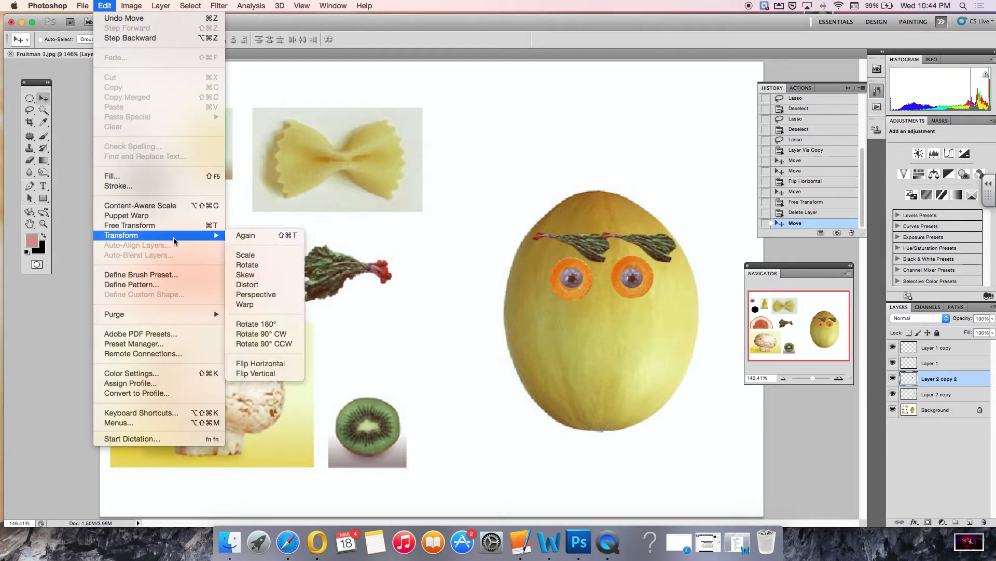
pyautogui.click(281, 364)
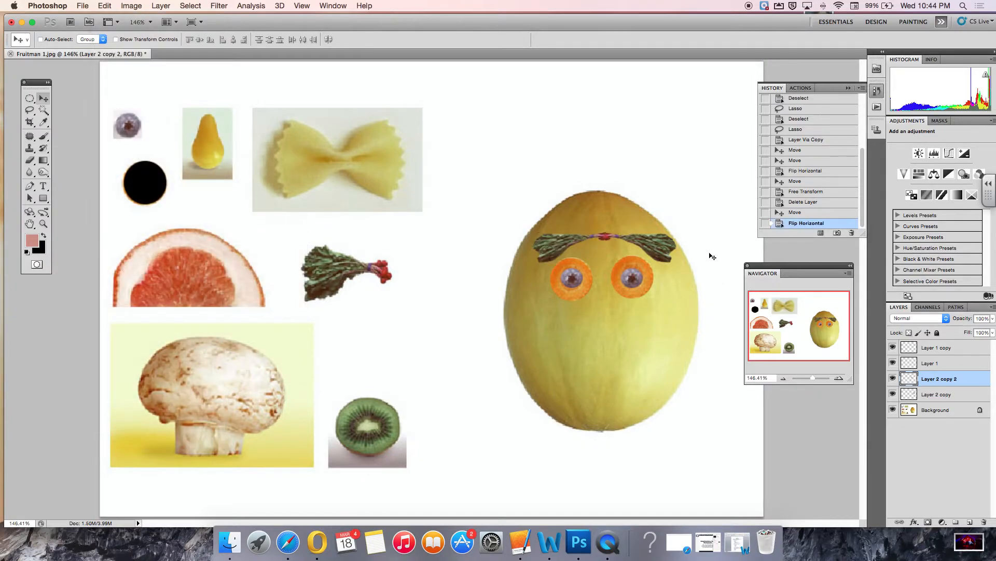
pyautogui.moveTo(564, 242); pyautogui.dragTo(548, 259)
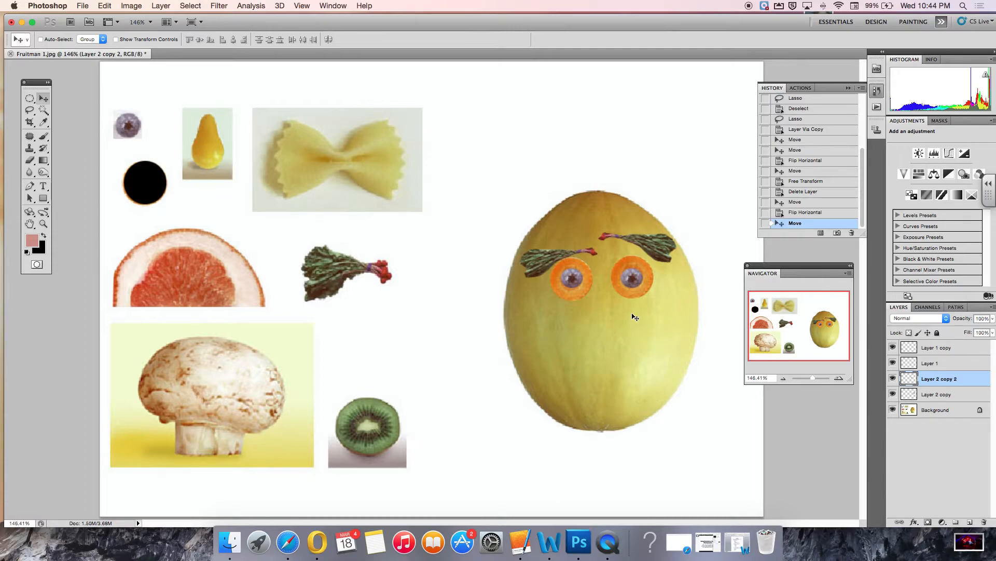
pyautogui.click(31, 112)
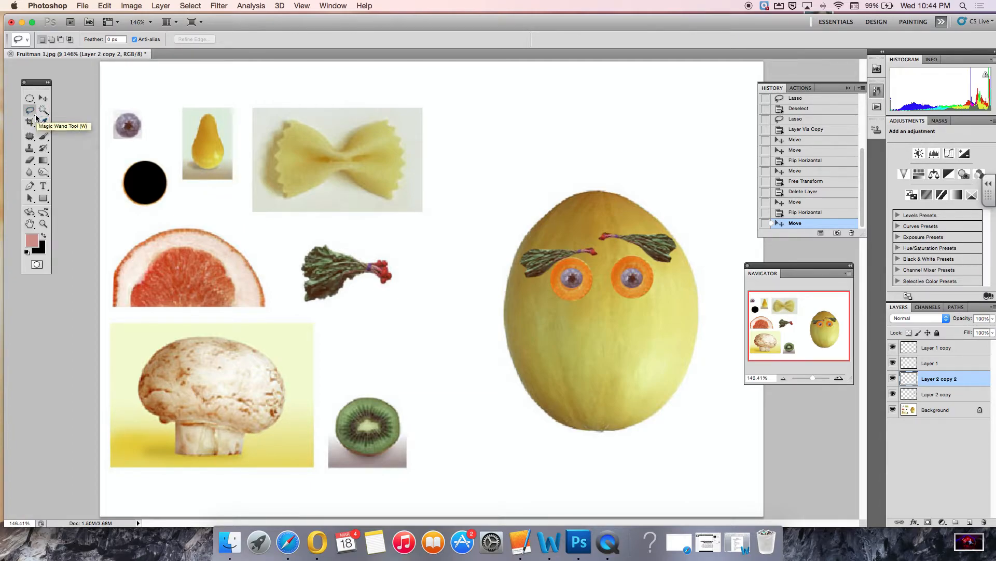
pyautogui.click(35, 115)
pyautogui.click(35, 116)
pyautogui.click(35, 116)
pyautogui.click(30, 110)
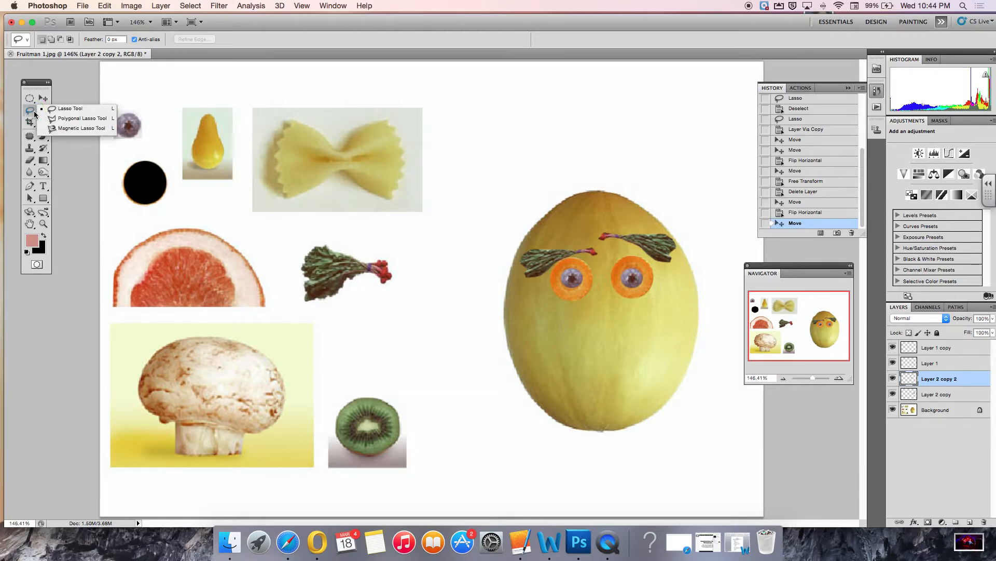
pyautogui.click(79, 119)
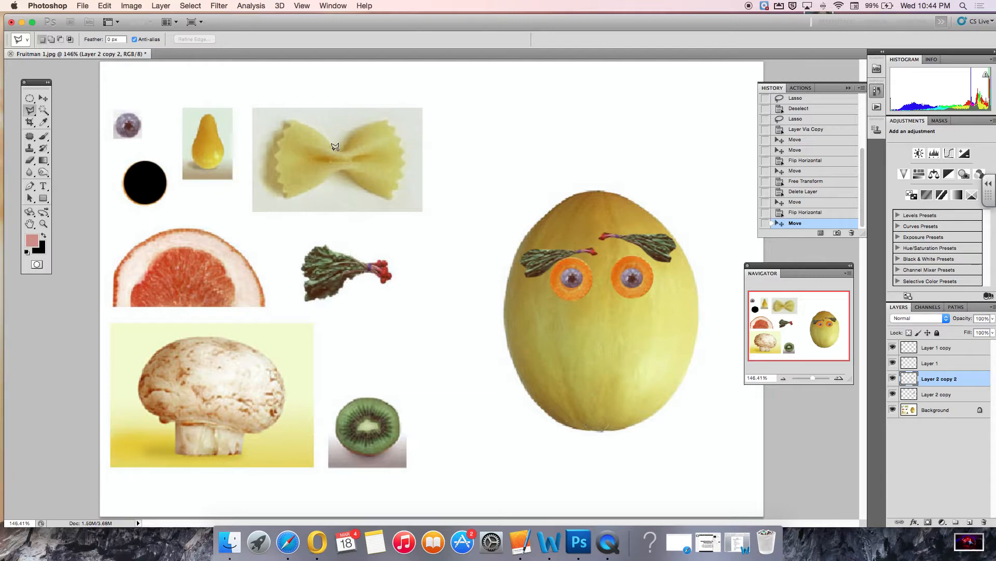
pyautogui.click(333, 149)
pyautogui.click(291, 122)
pyautogui.click(278, 143)
pyautogui.click(280, 150)
pyautogui.click(275, 157)
pyautogui.click(279, 182)
pyautogui.click(289, 196)
pyautogui.click(336, 167)
pyautogui.click(391, 197)
pyautogui.click(403, 164)
pyautogui.click(396, 155)
pyautogui.click(390, 155)
pyautogui.click(385, 122)
pyautogui.click(334, 149)
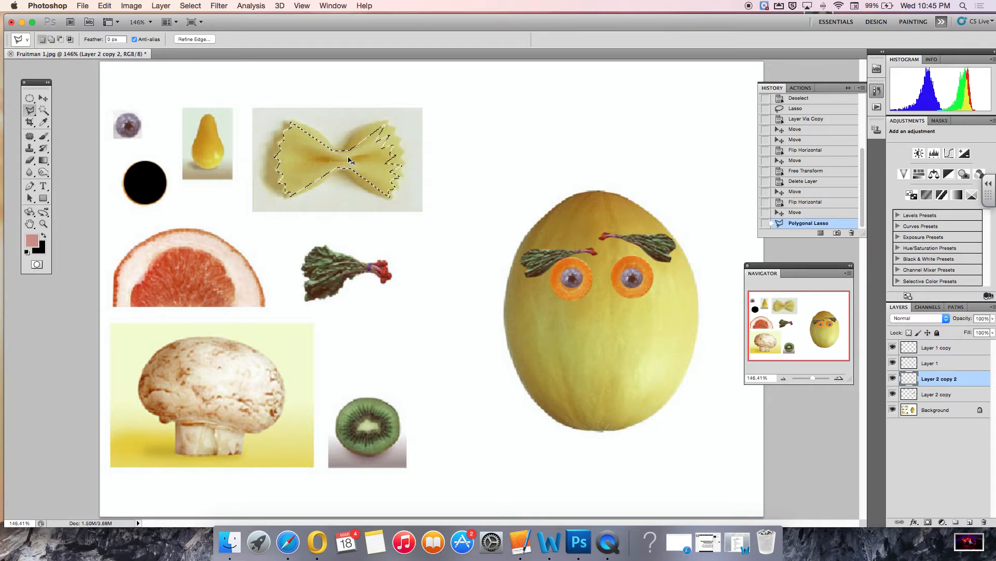
pyautogui.press('super+d')
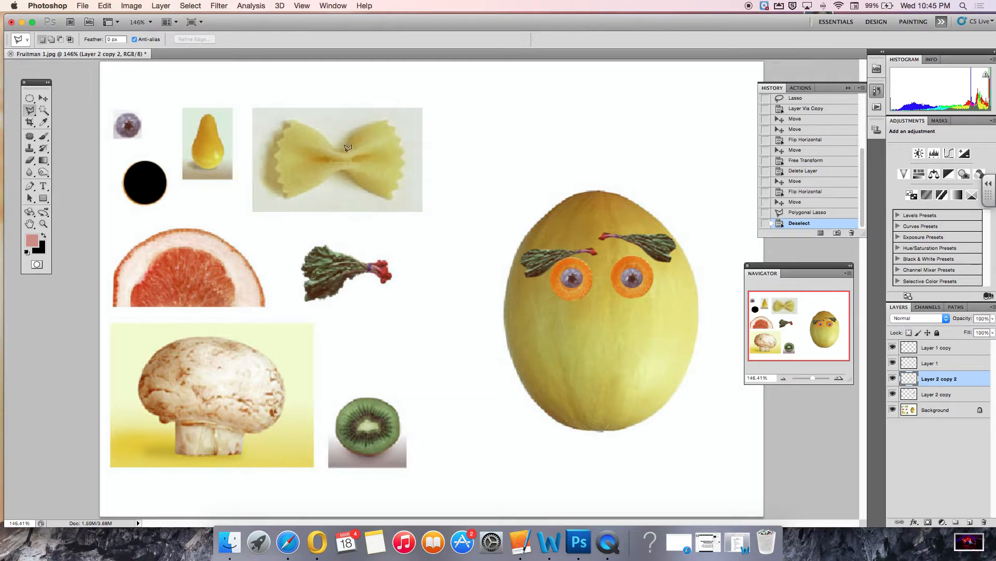
pyautogui.click(327, 149)
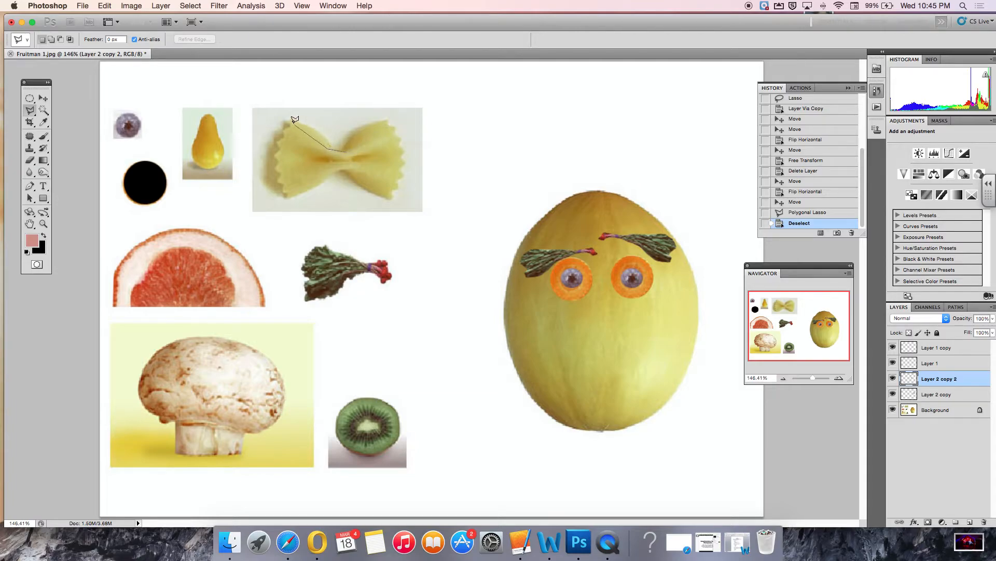
pyautogui.click(288, 122)
pyautogui.click(283, 158)
pyautogui.click(537, 127)
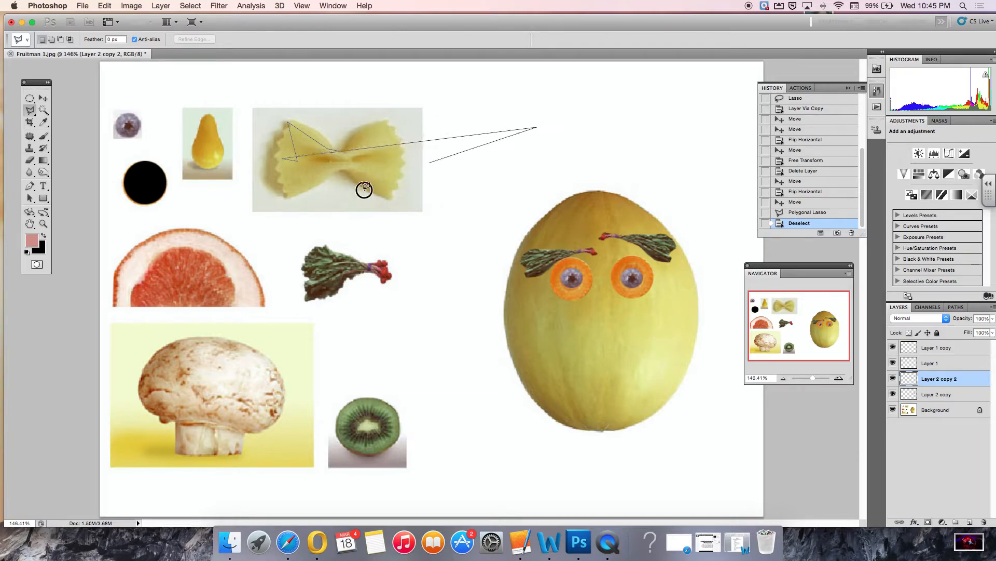
pyautogui.click(228, 277)
pyautogui.click(379, 122)
pyautogui.click(527, 317)
pyautogui.click(629, 221)
pyautogui.click(235, 182)
pyautogui.click(241, 123)
pyautogui.click(464, 129)
pyautogui.click(383, 275)
pyautogui.click(229, 276)
pyautogui.click(266, 184)
pyautogui.click(4, 176)
pyautogui.click(88, 235)
pyautogui.click(269, 178)
pyautogui.click(341, 45)
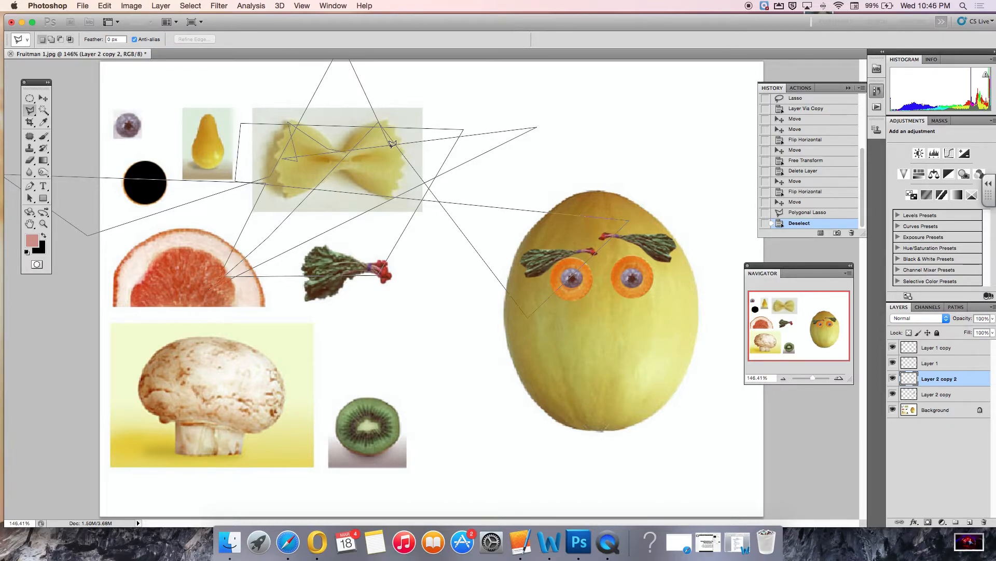
pyautogui.press('BackSpace')
pyautogui.press('BackSpace')
pyautogui.press('BackSpace')
pyautogui.press('BackSpace')
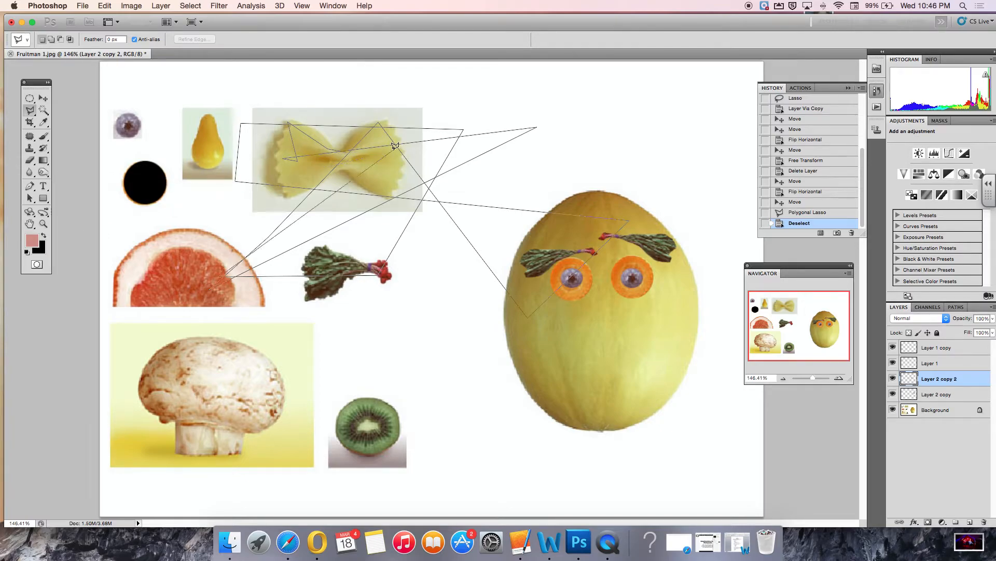
pyautogui.press('BackSpace')
pyautogui.press('BackSpace')
pyautogui.press('BackSpace')
pyautogui.press('BackSpace')
pyautogui.press('BackSpace')
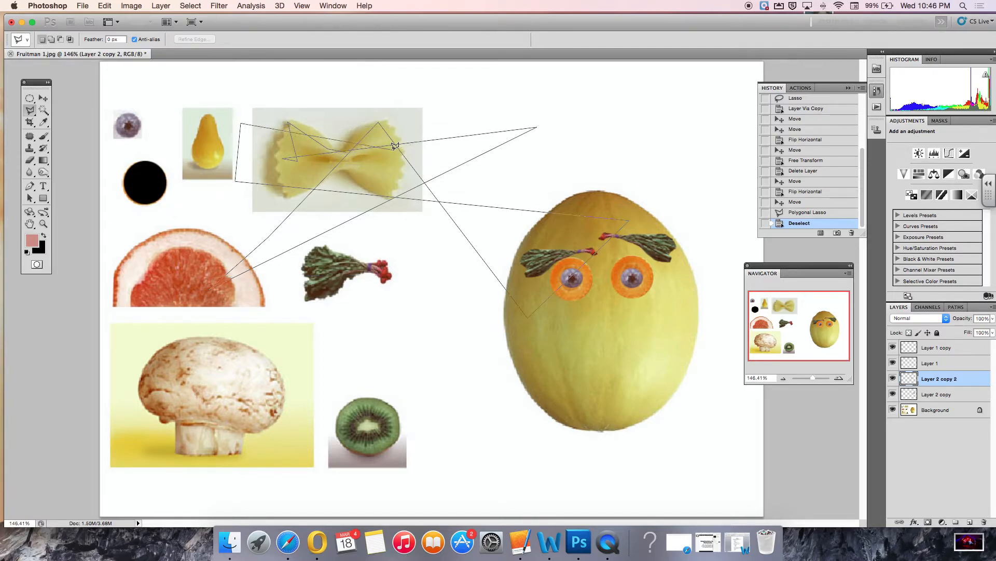
pyautogui.press('BackSpace')
pyautogui.press('BackSpace')
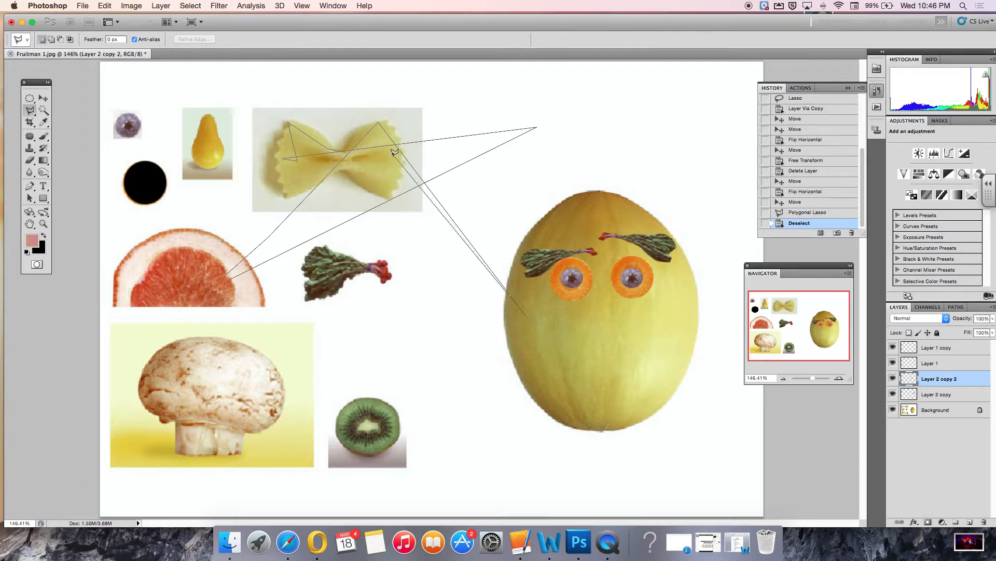
pyautogui.doubleClick(391, 185)
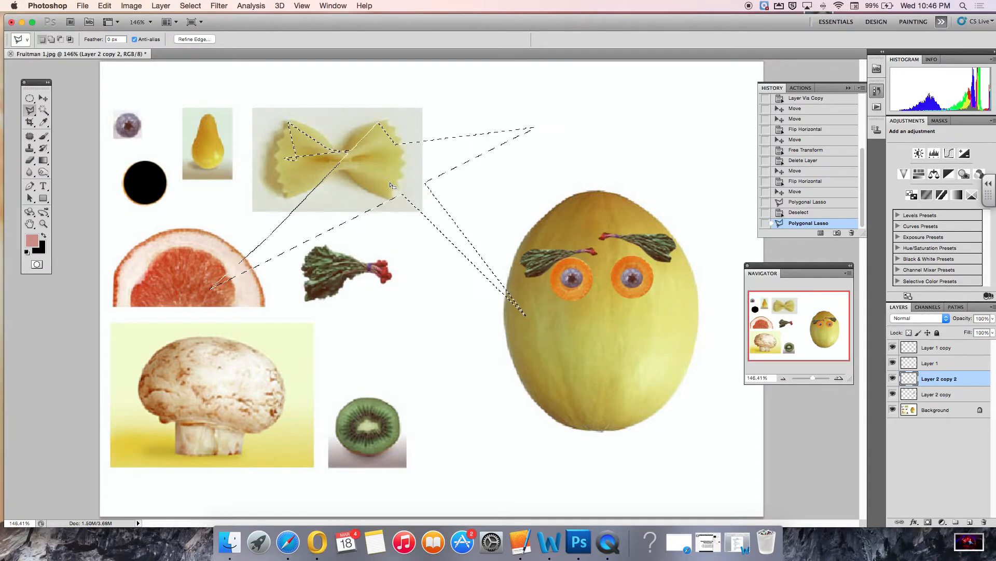
pyautogui.press('super+d')
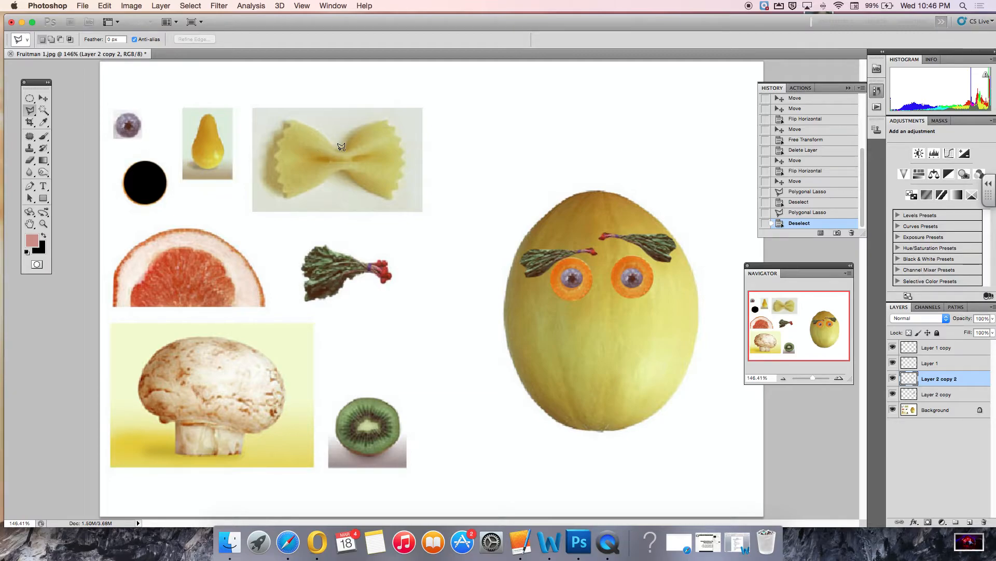
# Trace a Polygonal Lasso selection around the bow-tie pasta.
pyautogui.click(338, 150)
pyautogui.click(276, 148)
pyautogui.click(287, 156)
pyautogui.click(322, 167)
pyautogui.click(291, 183)
pyautogui.click(337, 168)
pyautogui.click(388, 186)
pyautogui.click(394, 146)
pyautogui.click(383, 127)
pyautogui.doubleClick(341, 145)
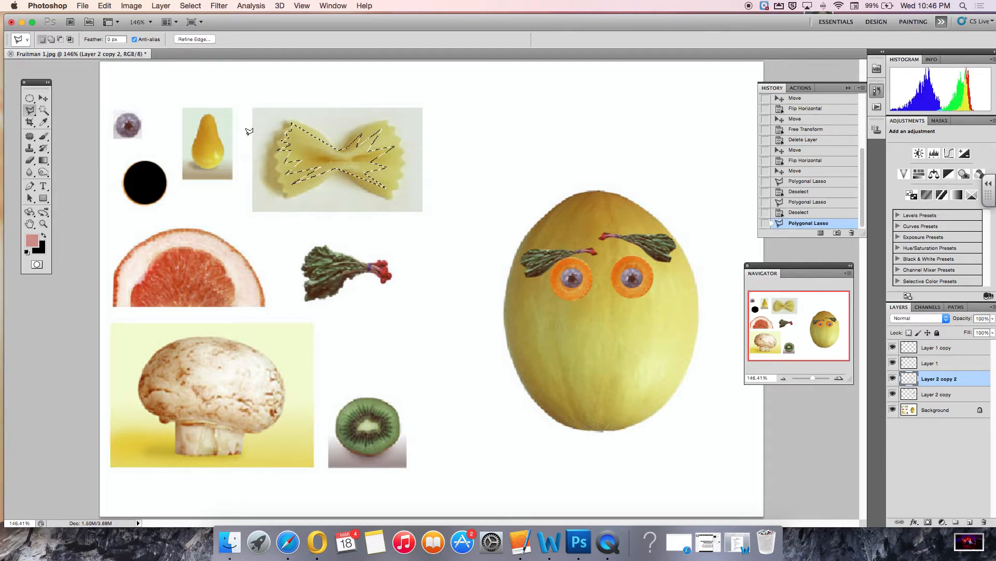
# Copy the pasta selection from the Background layer onto a new layer.
pyautogui.click(165, 8)
pyautogui.moveTo(228, 20)
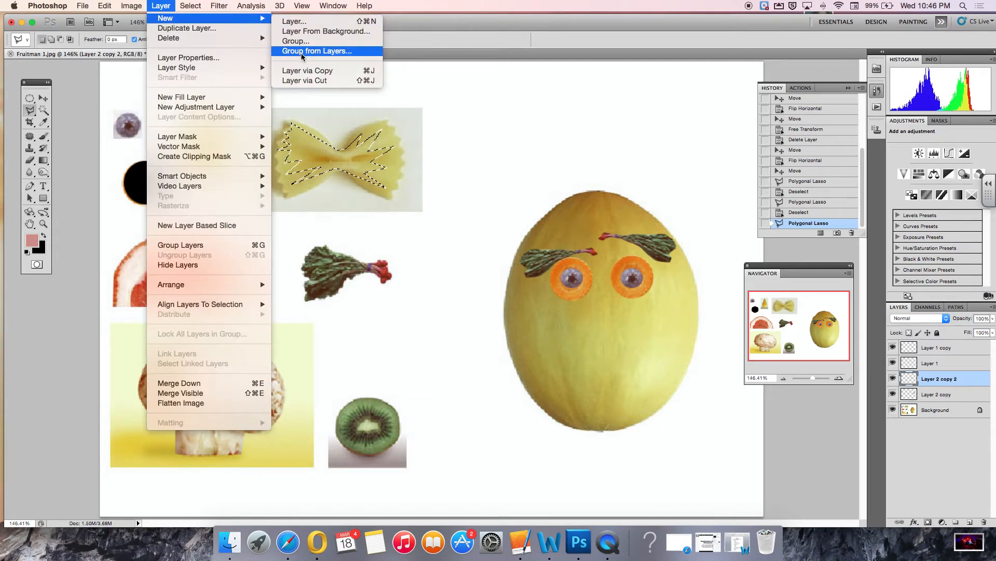
pyautogui.click(312, 73)
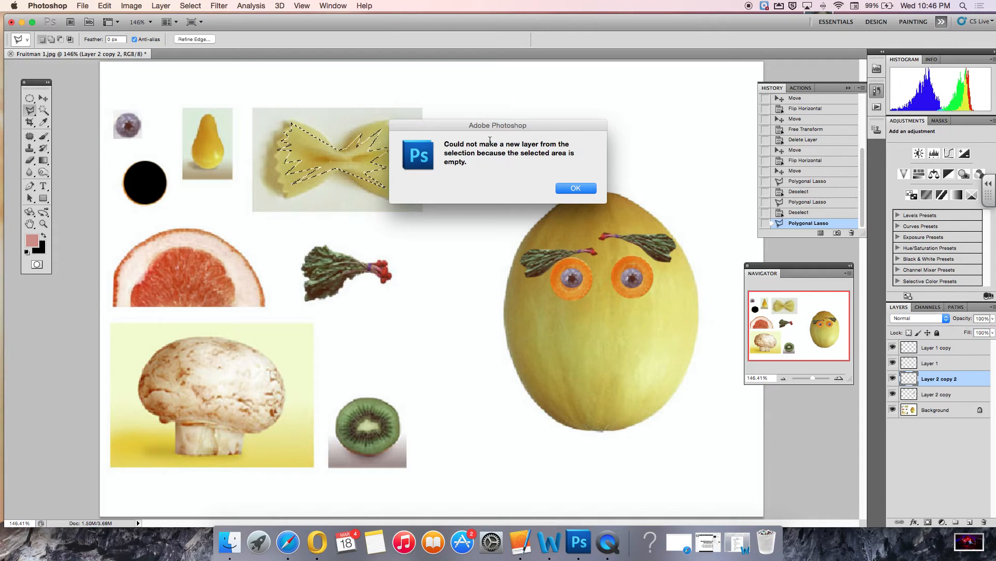
pyautogui.click(578, 189)
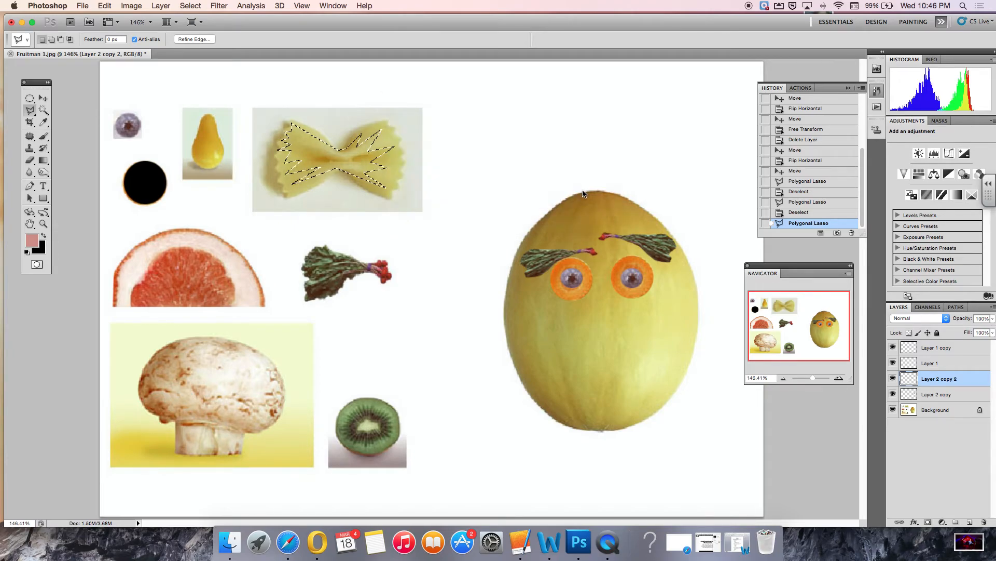
pyautogui.click(941, 413)
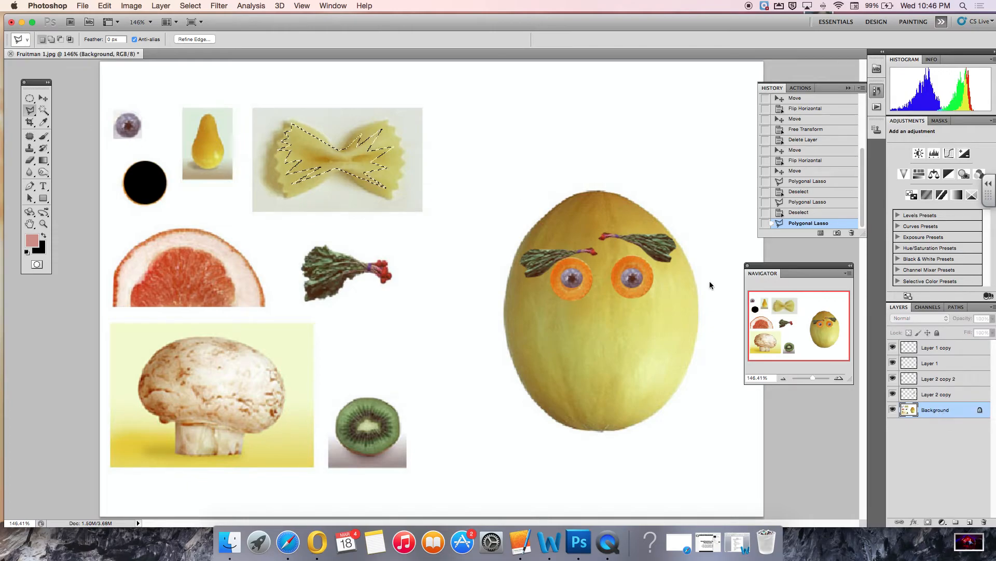
pyautogui.click(161, 6)
pyautogui.moveTo(167, 20)
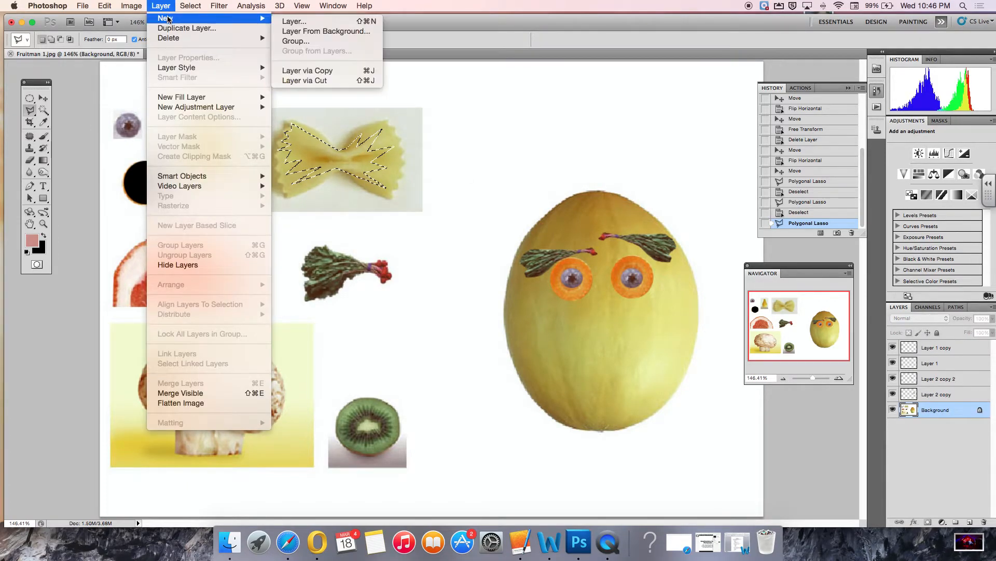
pyautogui.click(325, 71)
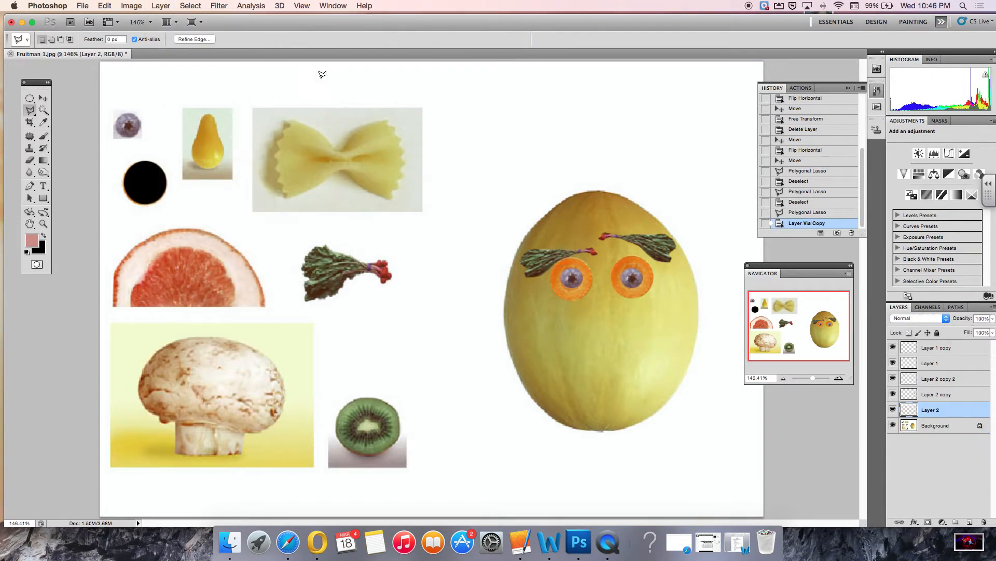
# Move the pasta onto the top of the melon as hair and place its layer above all others.
pyautogui.click(44, 98)
pyautogui.moveTo(345, 172); pyautogui.dragTo(650, 248)
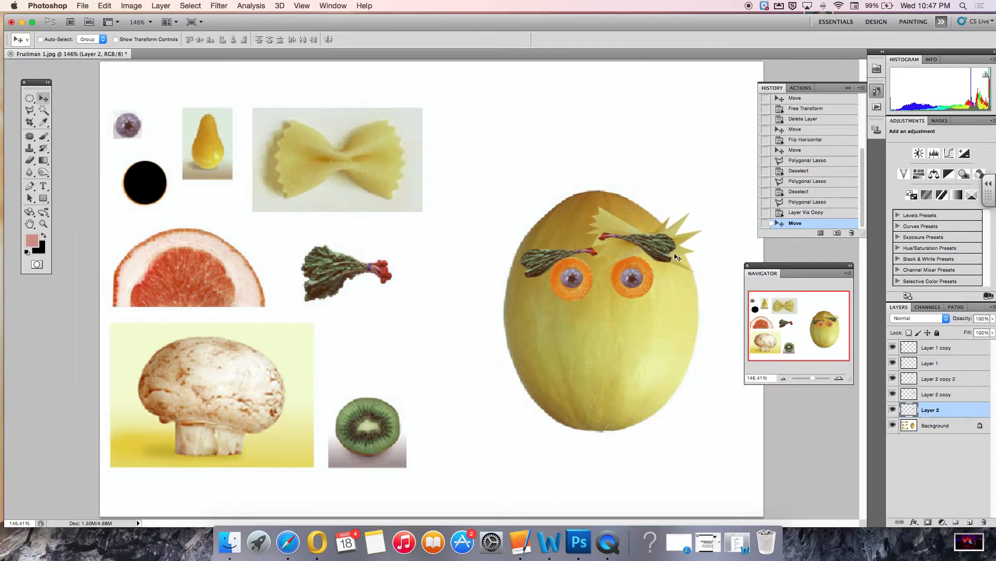
pyautogui.click(956, 410)
pyautogui.moveTo(956, 409); pyautogui.dragTo(943, 347)
pyautogui.moveTo(649, 244); pyautogui.dragTo(606, 191)
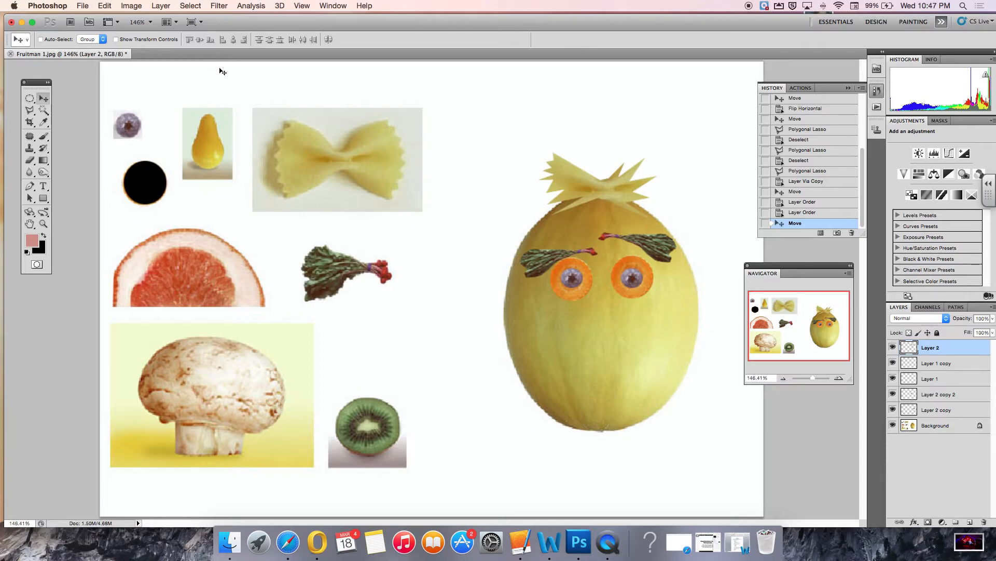
# Free Transform the pasta hair to about 113% width, rotated about 9°, and commit it.
pyautogui.click(104, 7)
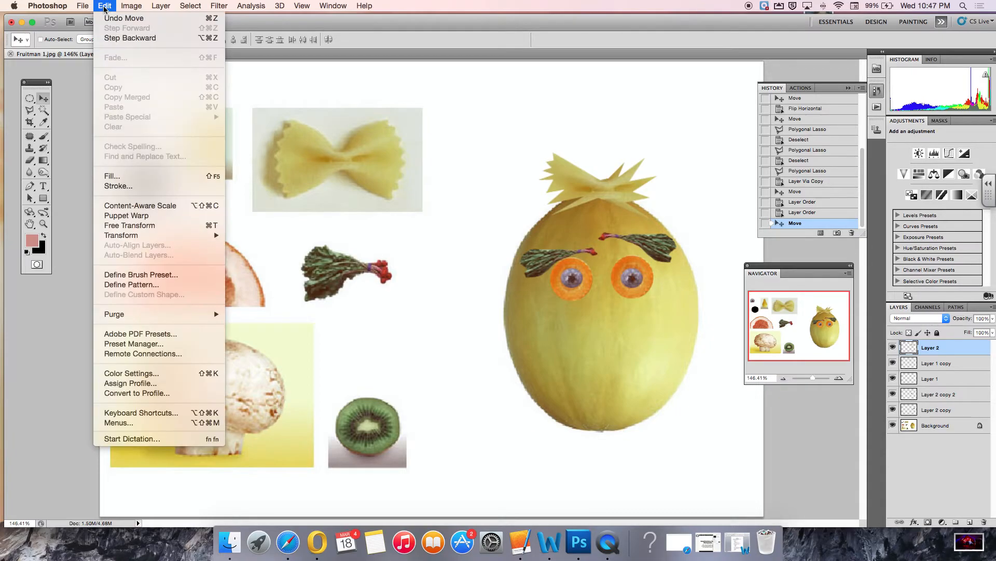
pyautogui.click(157, 225)
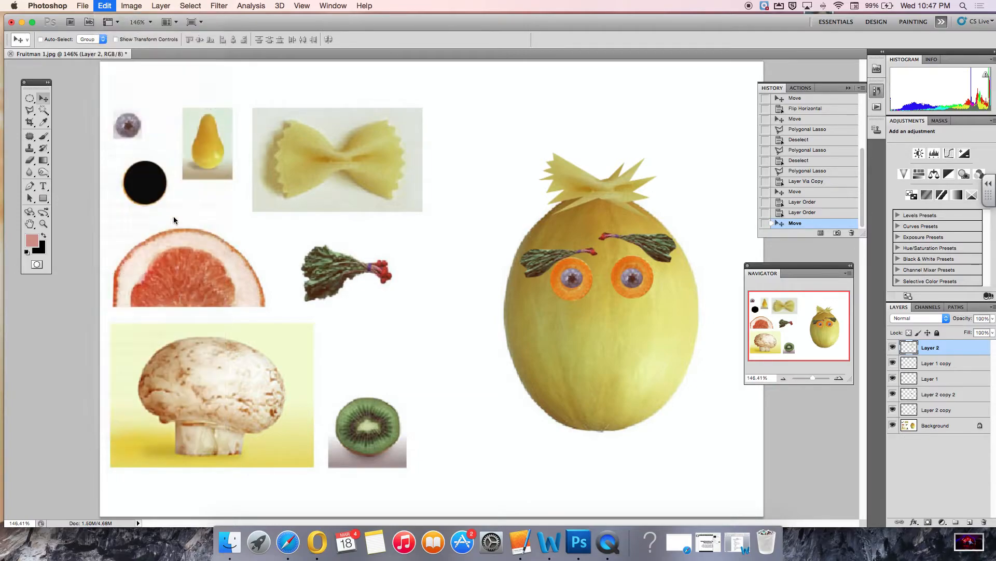
pyautogui.moveTo(644, 110); pyautogui.dragTo(666, 123)
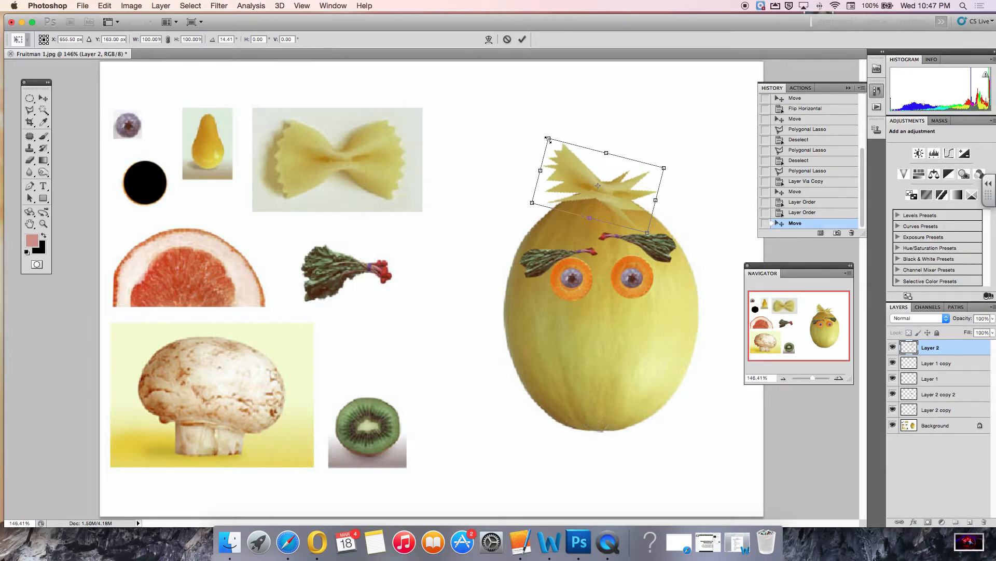
pyautogui.moveTo(547, 139); pyautogui.dragTo(594, 150)
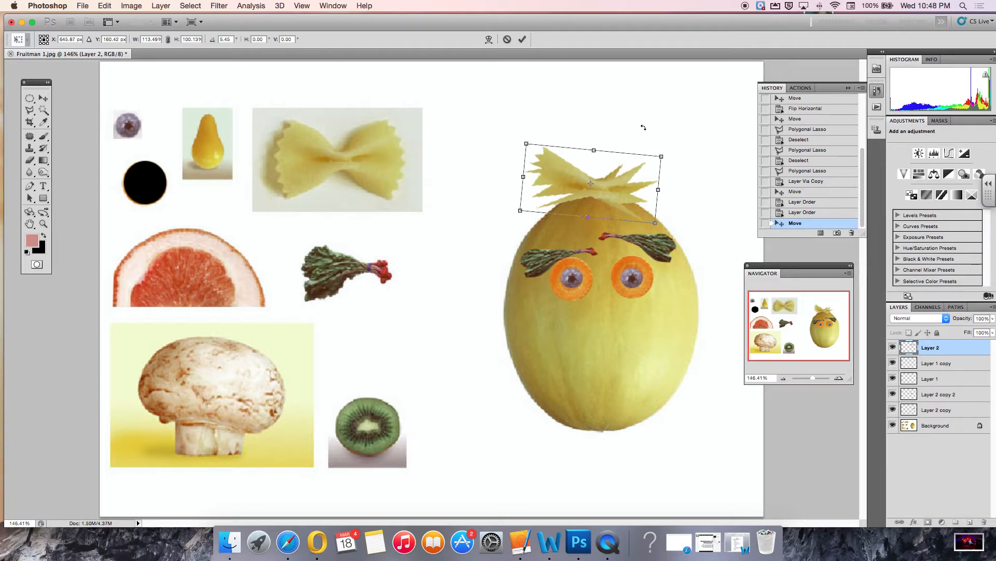
pyautogui.press('Return')
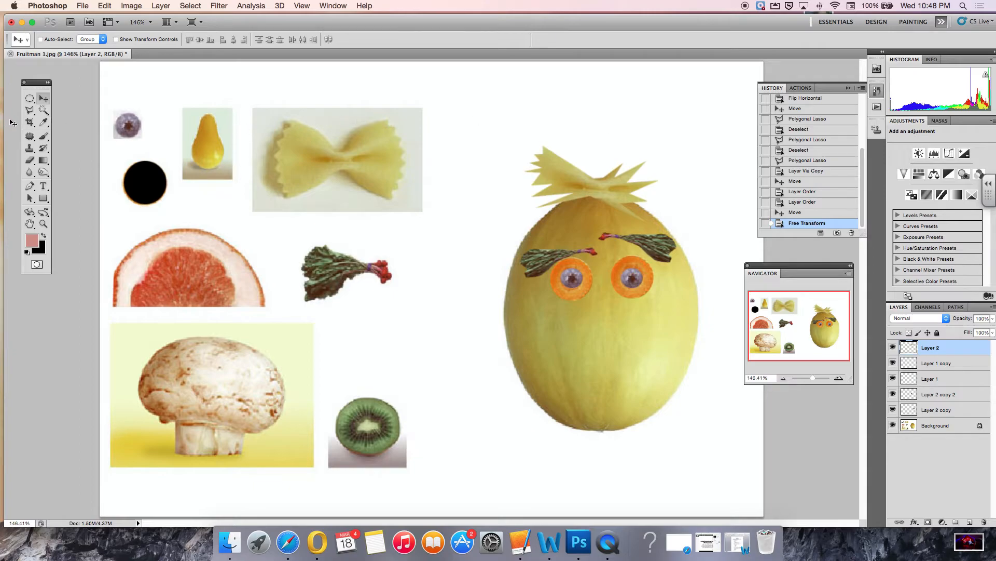
# Zoom in on the grapefruit slice and trace a Magnetic Lasso selection around its red flesh.
pyautogui.click(33, 116)
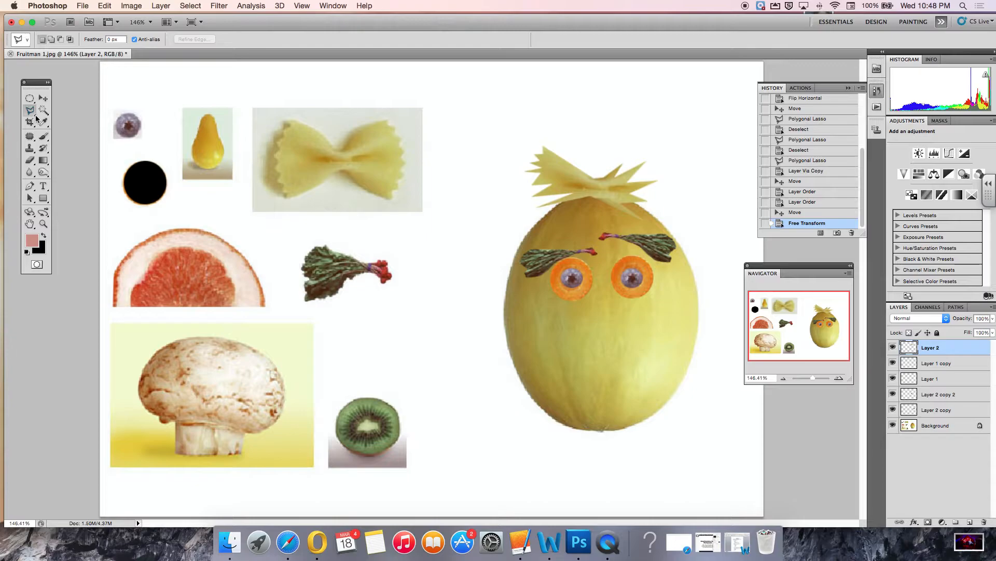
pyautogui.click(37, 118)
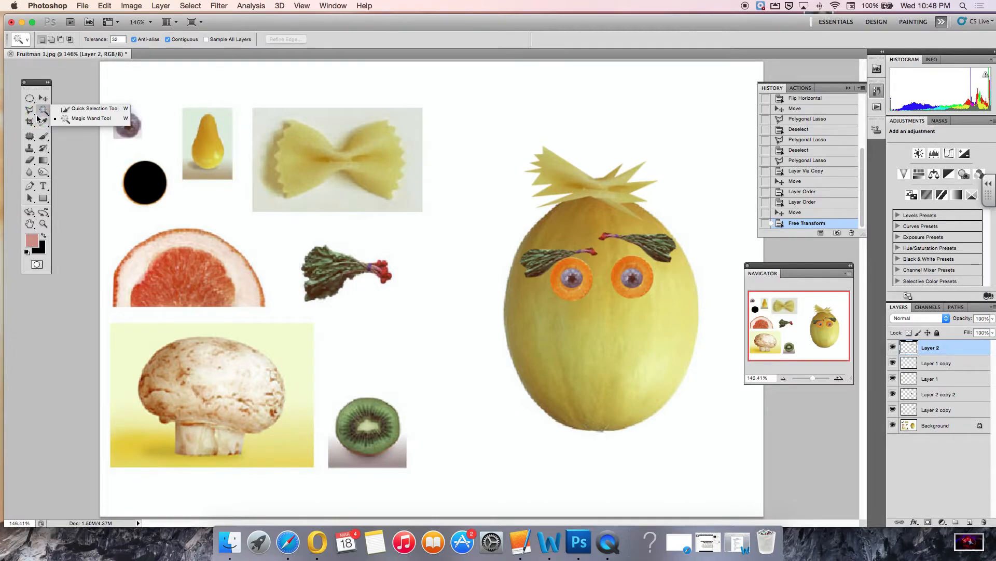
pyautogui.click(32, 115)
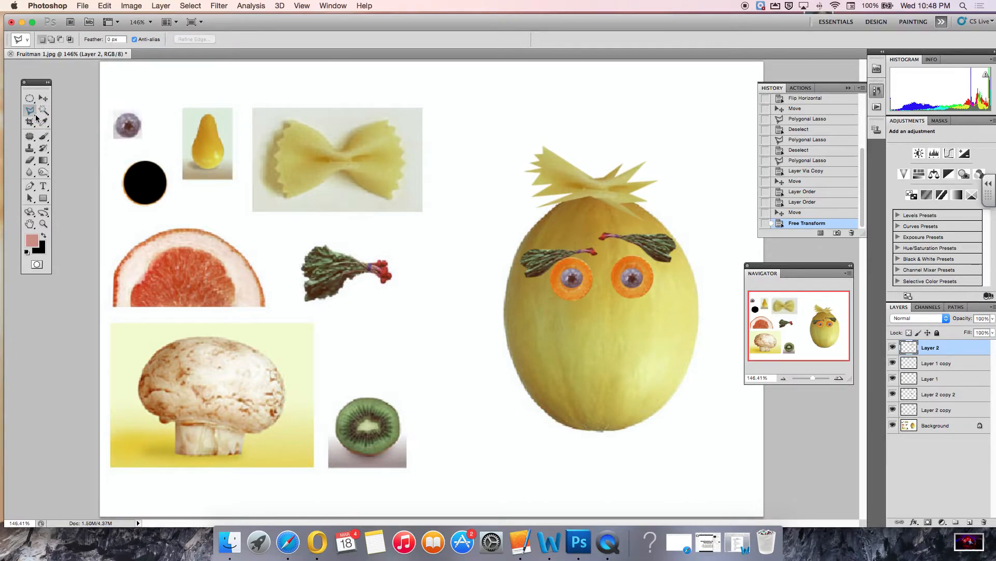
pyautogui.click(35, 119)
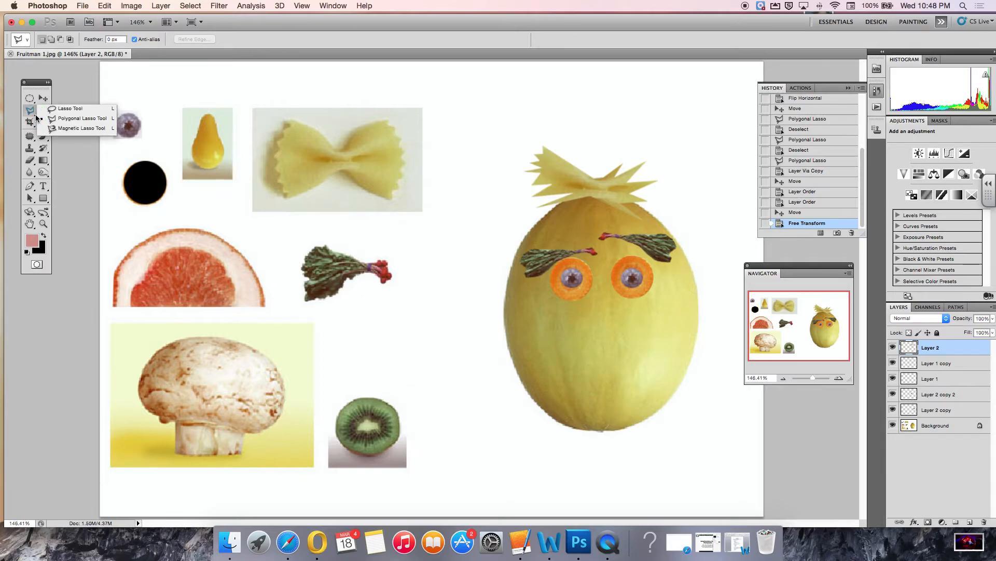
pyautogui.click(96, 130)
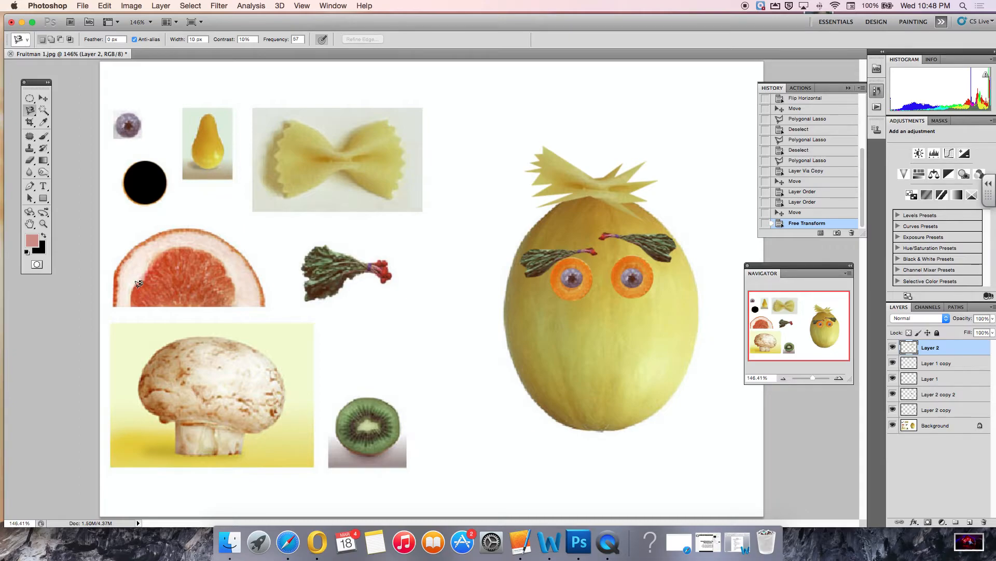
pyautogui.click(44, 224)
pyautogui.click(175, 289)
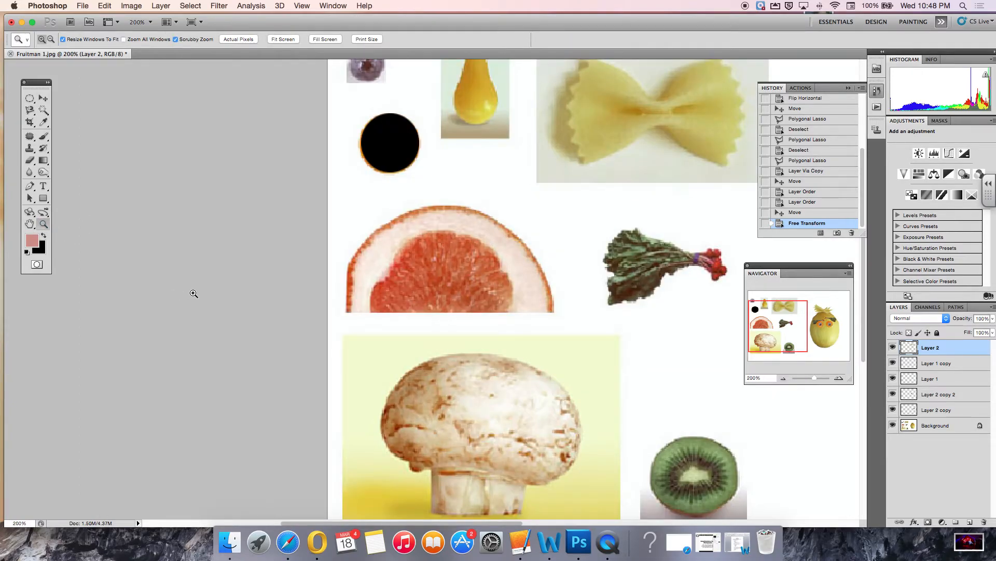
pyautogui.click(495, 298)
pyautogui.click(465, 296)
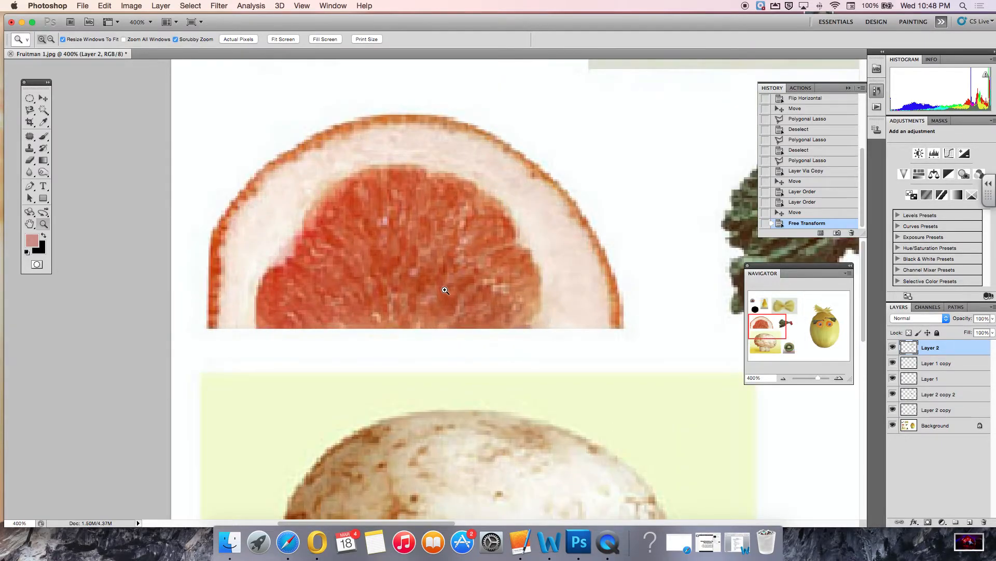
pyautogui.click(30, 111)
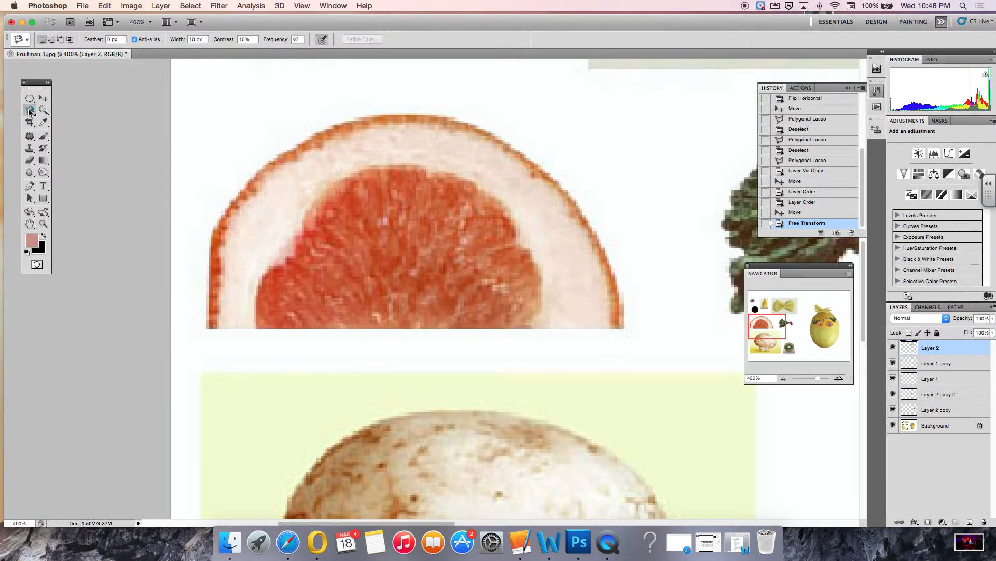
pyautogui.click(256, 326)
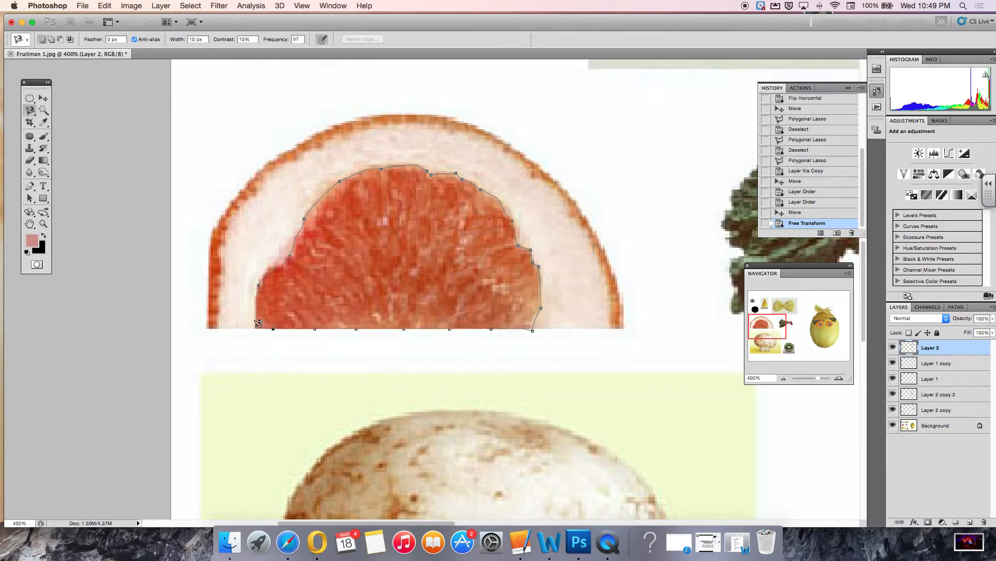
pyautogui.click(257, 323)
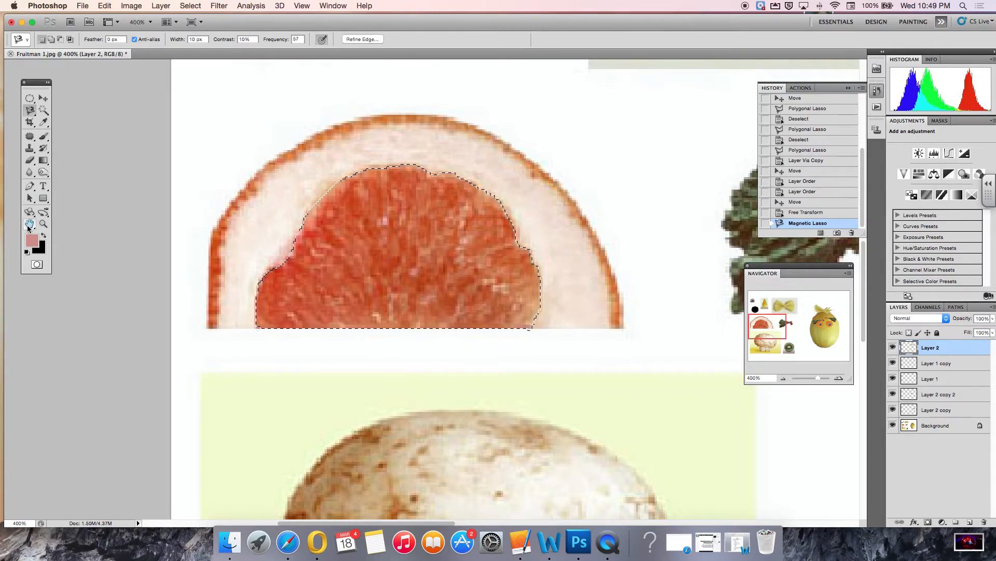
# Copy the grapefruit selection from the Background layer onto a new layer.
pyautogui.doubleClick(29, 225)
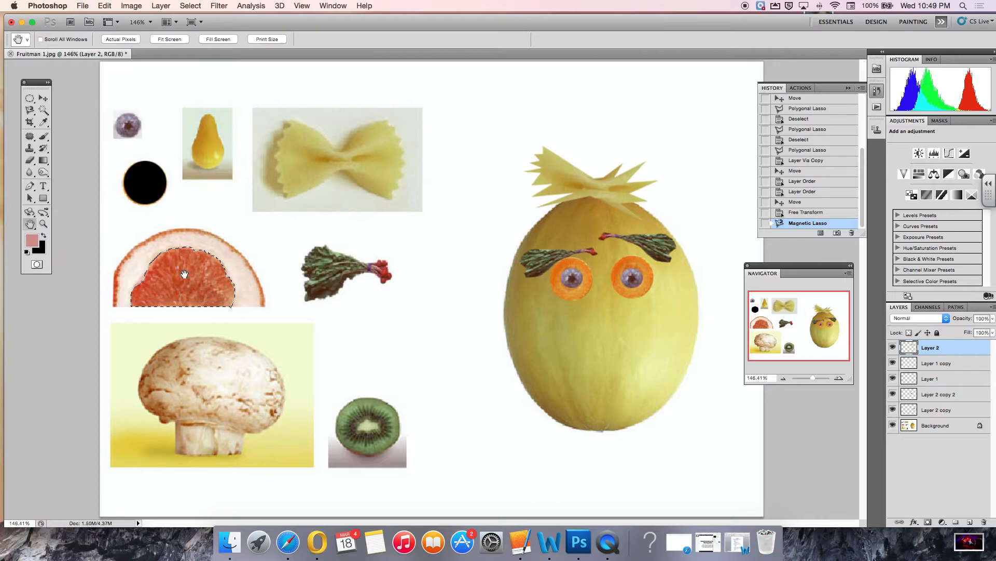
pyautogui.click(933, 426)
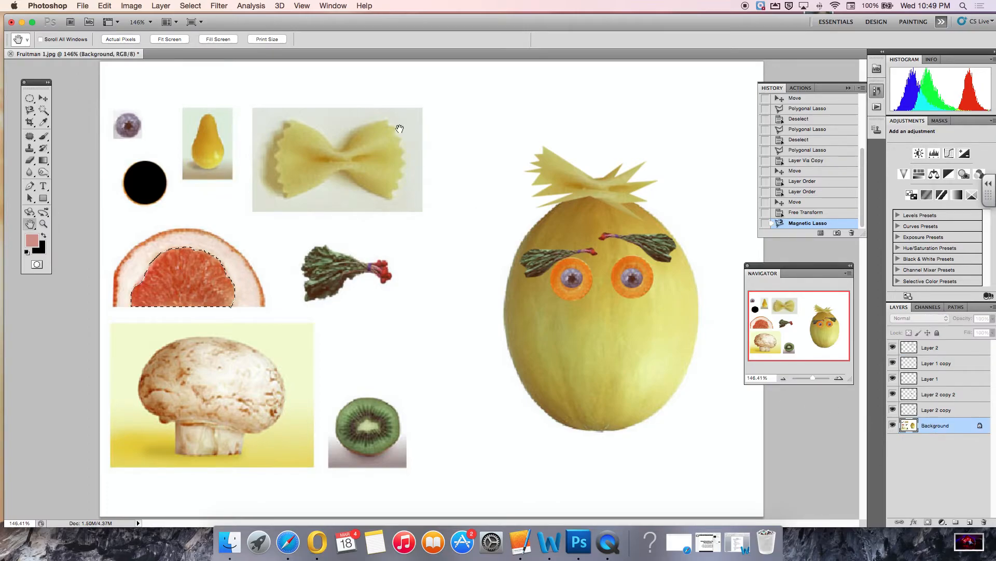
pyautogui.click(164, 7)
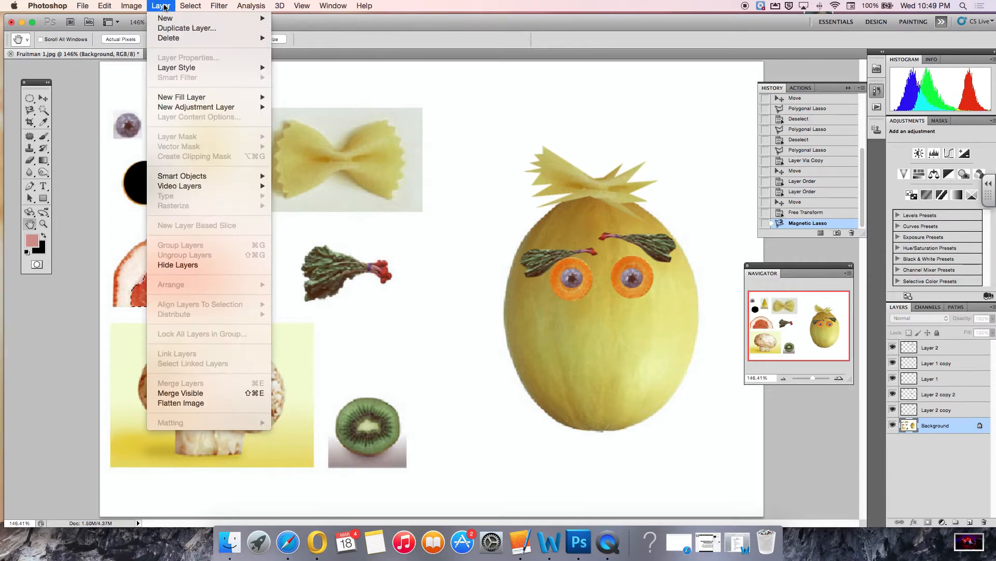
pyautogui.moveTo(177, 19)
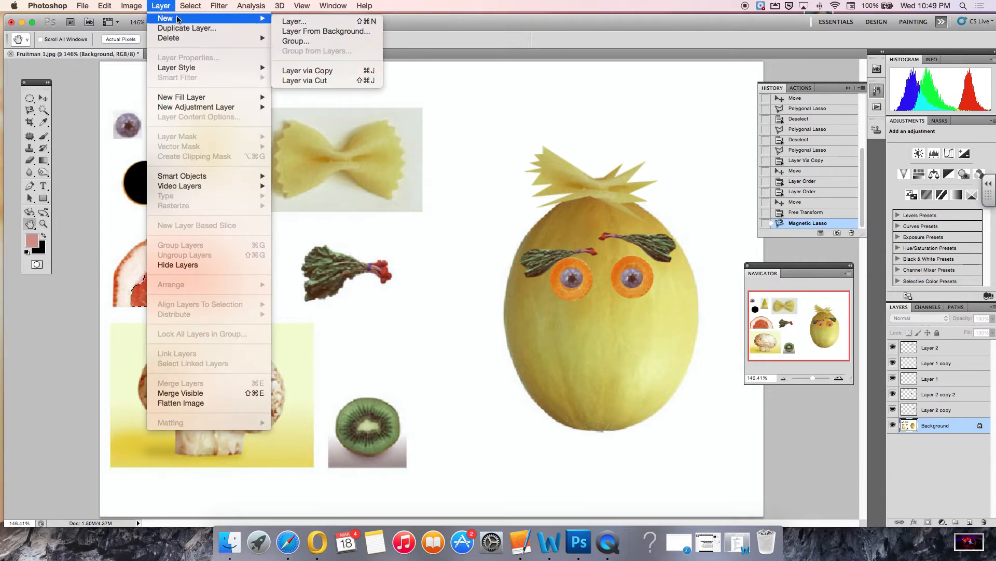
pyautogui.click(336, 71)
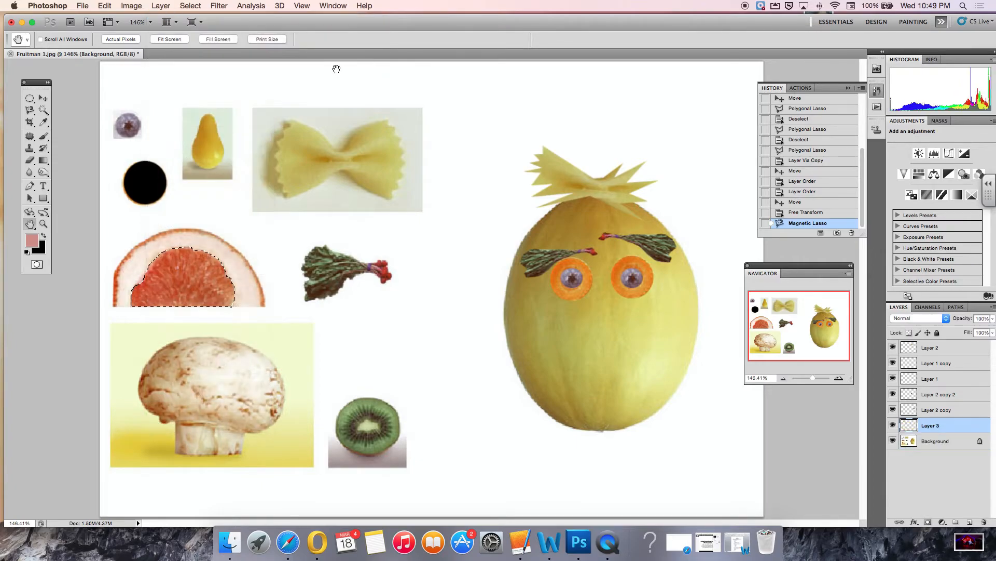
# Move the grapefruit piece onto the melon's left side as an ear.
pyautogui.click(46, 102)
pyautogui.moveTo(177, 286); pyautogui.dragTo(475, 261)
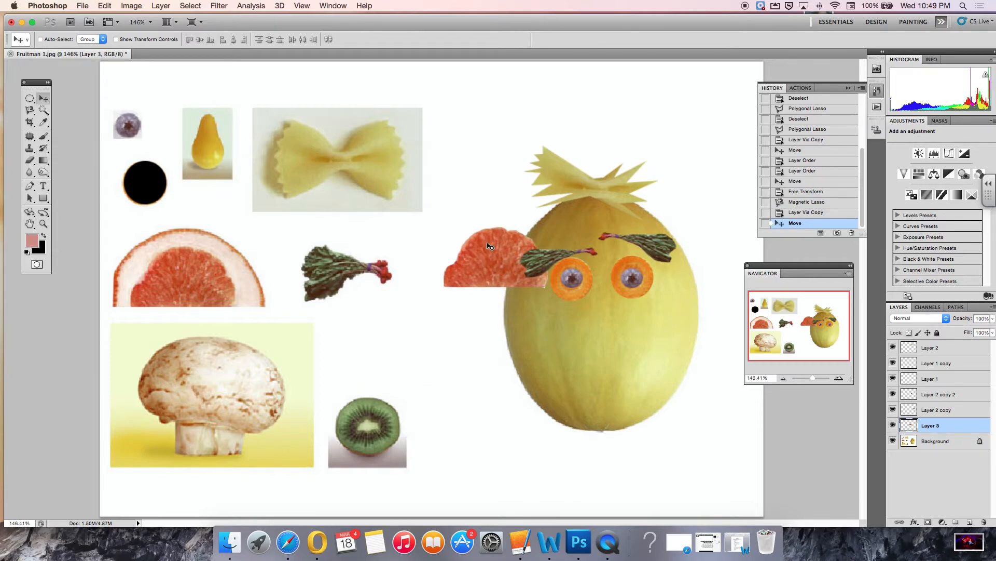
pyautogui.moveTo(501, 258); pyautogui.dragTo(495, 284)
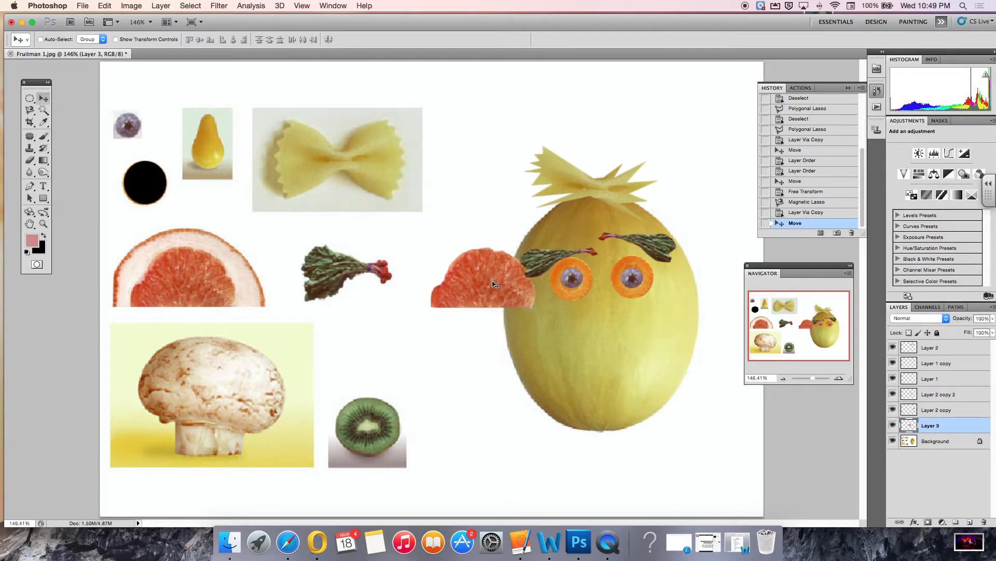
# Free Transform the grapefruit ear, rotating it about -85° and repositioning it, then commit it.
pyautogui.click(105, 6)
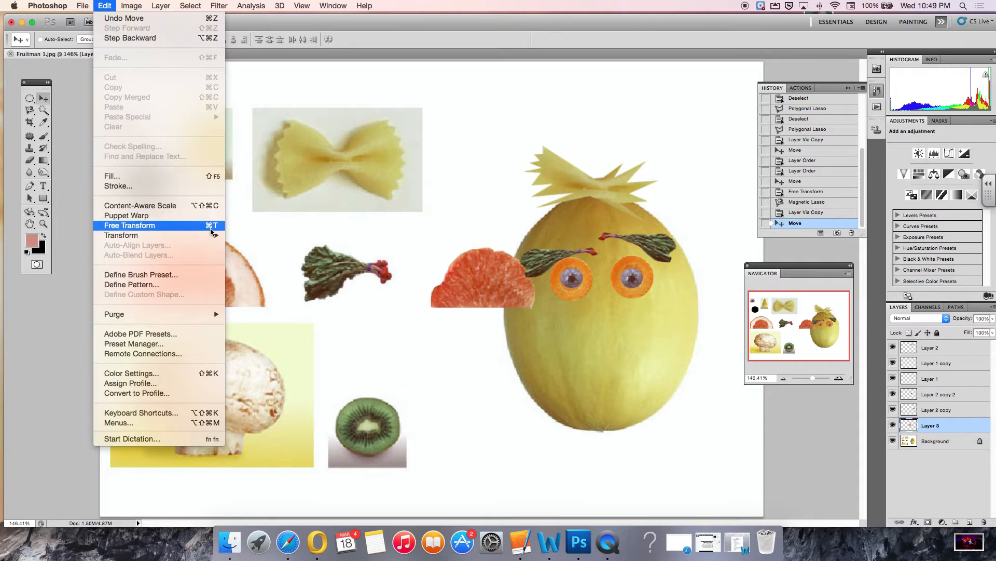
pyautogui.click(167, 227)
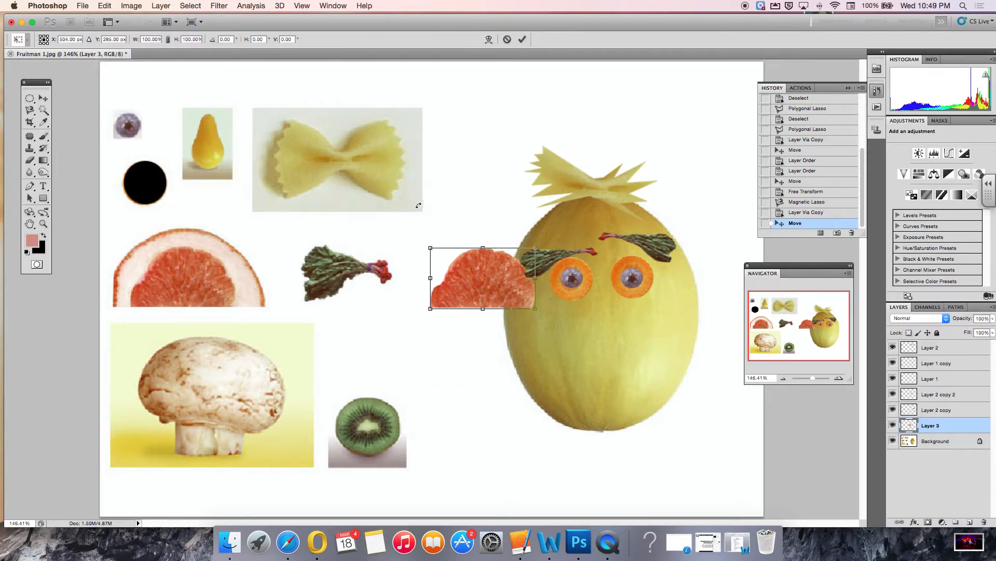
pyautogui.moveTo(430, 220); pyautogui.dragTo(425, 318)
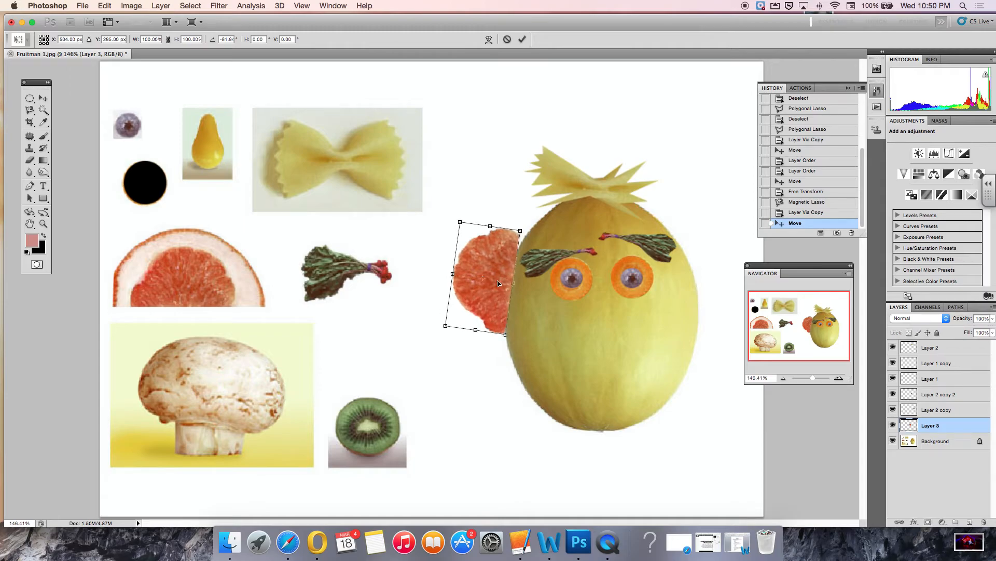
pyautogui.moveTo(486, 292); pyautogui.dragTo(491, 316)
pyautogui.moveTo(407, 318); pyautogui.dragTo(409, 325)
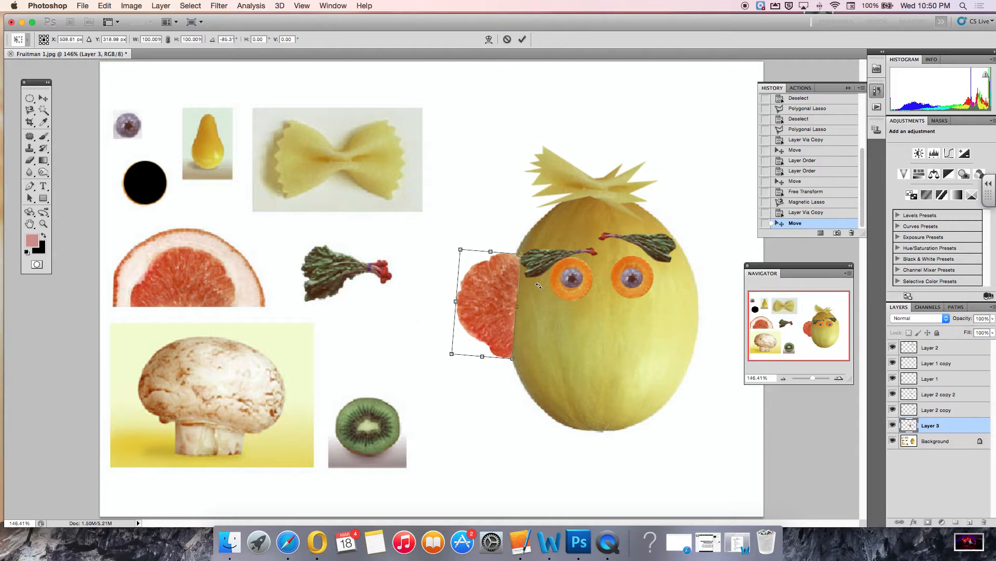
pyautogui.press('Return')
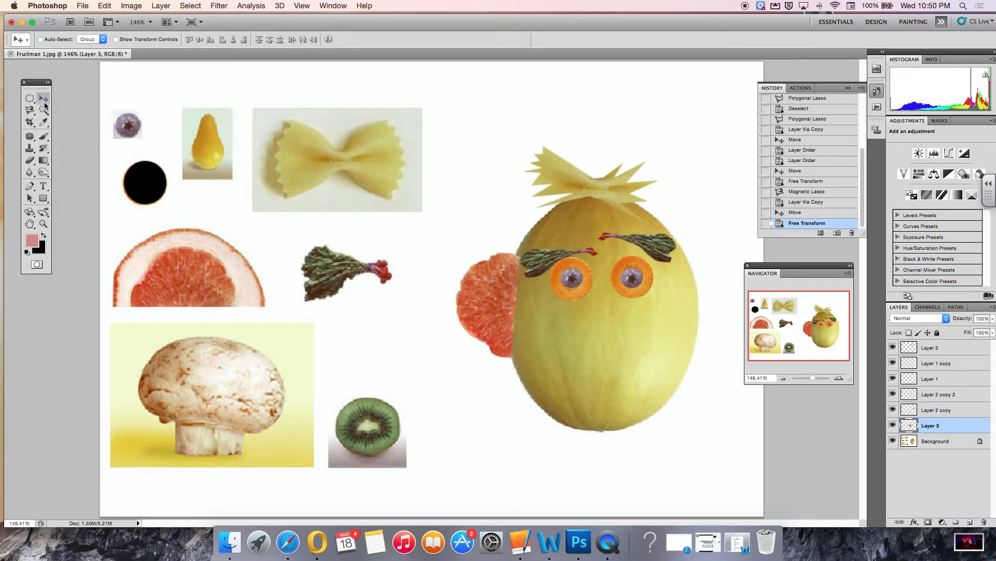
# Duplicate the grapefruit ear onto the melon's right side and flip the copy horizontally.
pyautogui.moveTo(489, 289); pyautogui.dragTo(682, 295)
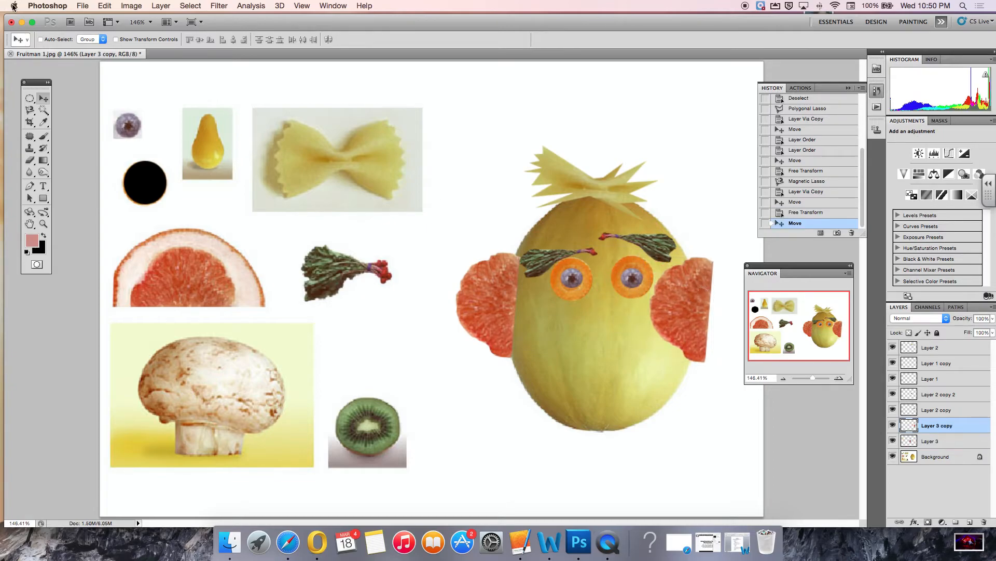
pyautogui.click(105, 6)
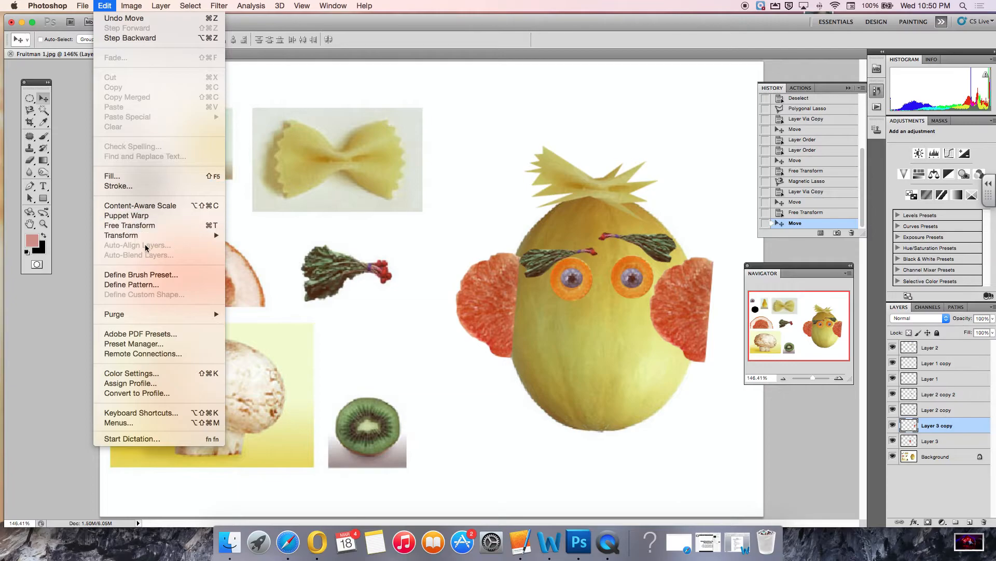
pyautogui.moveTo(138, 240)
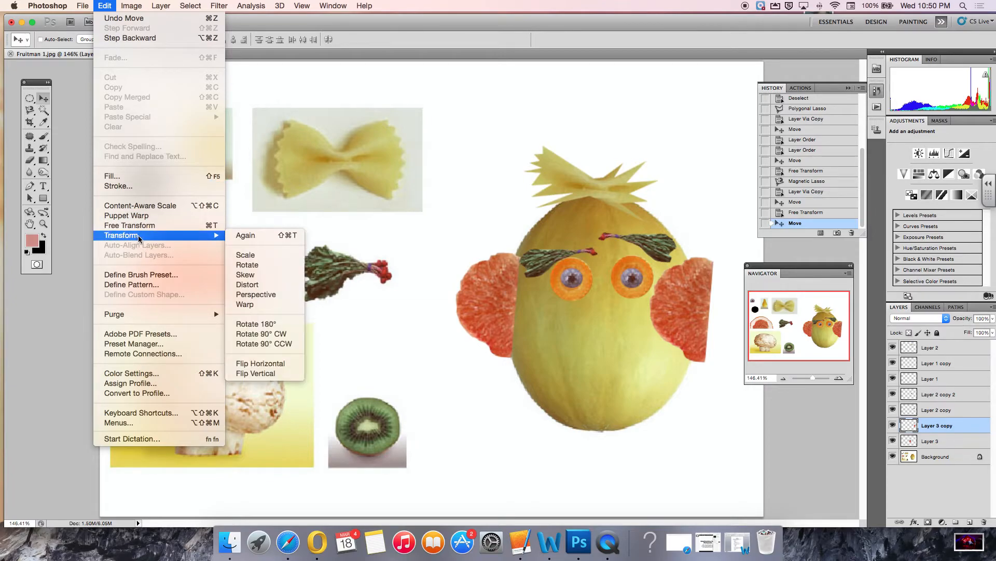
pyautogui.click(281, 363)
pyautogui.moveTo(699, 306); pyautogui.dragTo(699, 286)
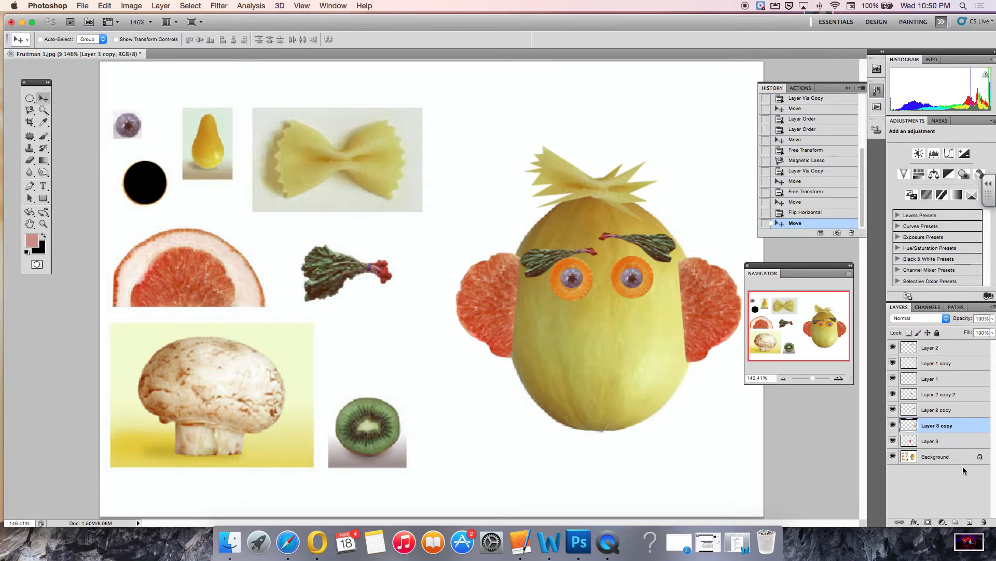
# Select the melon on the Background layer with the Quick Selection tool.
pyautogui.click(937, 457)
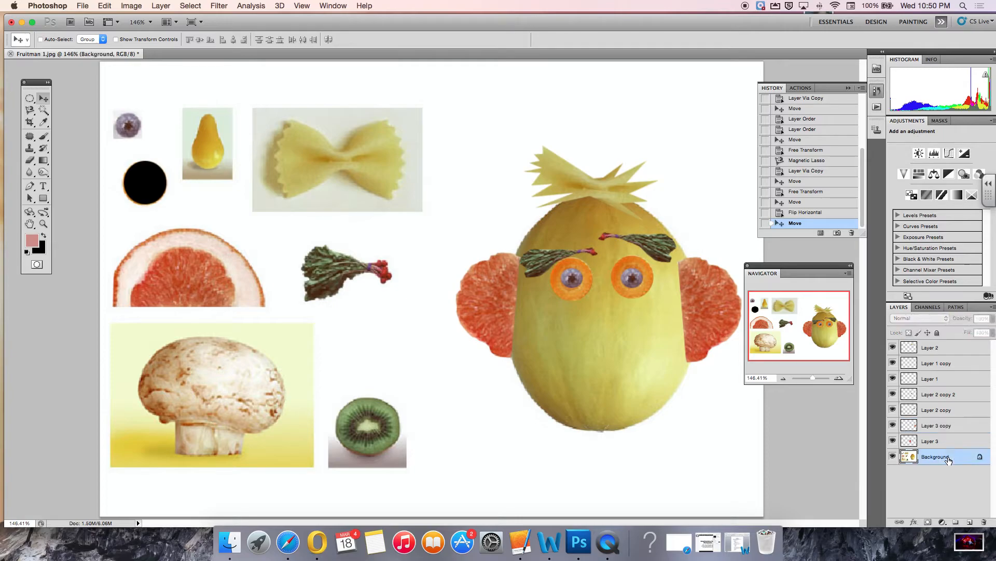
pyautogui.click(47, 114)
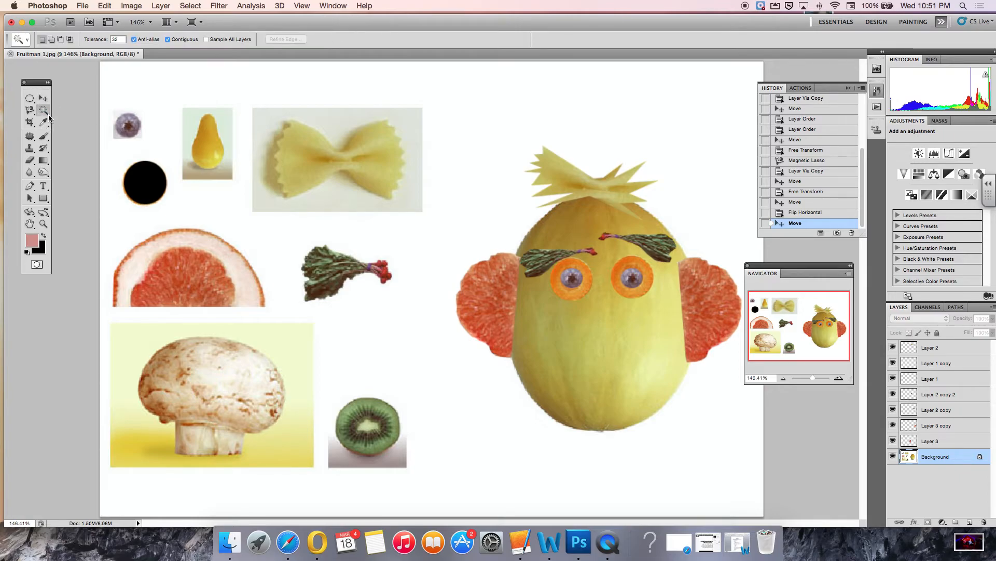
pyautogui.click(45, 112)
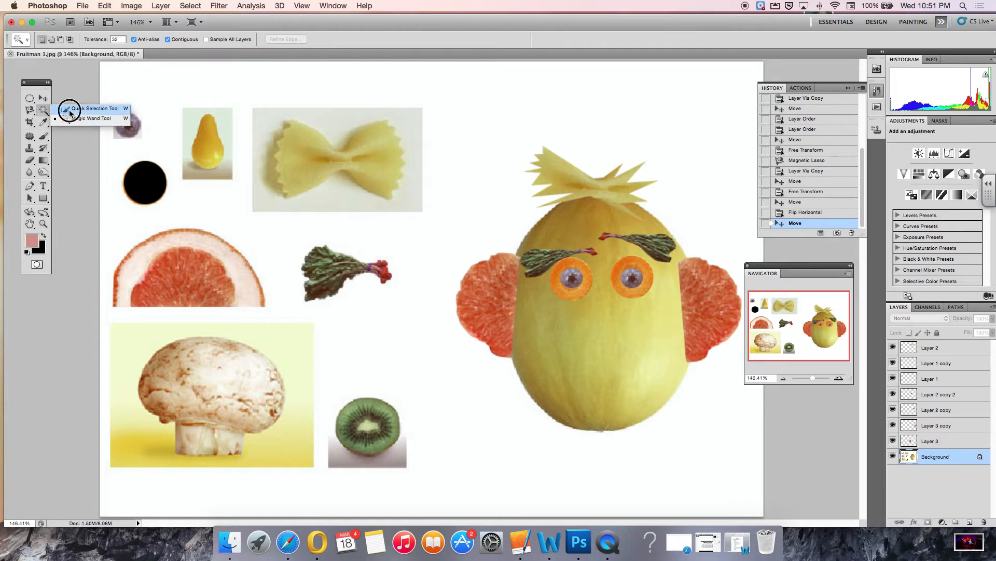
pyautogui.click(70, 110)
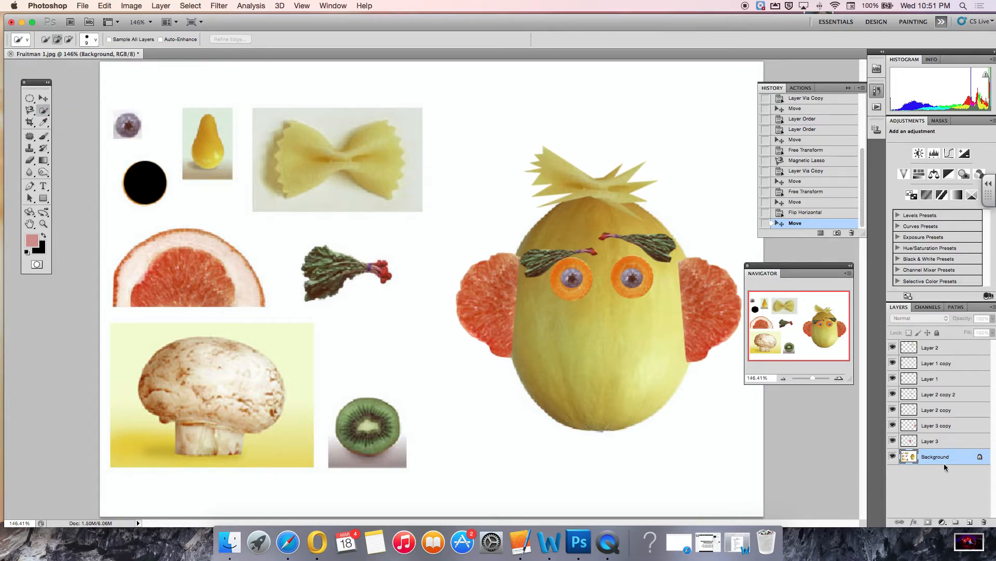
pyautogui.click(592, 336)
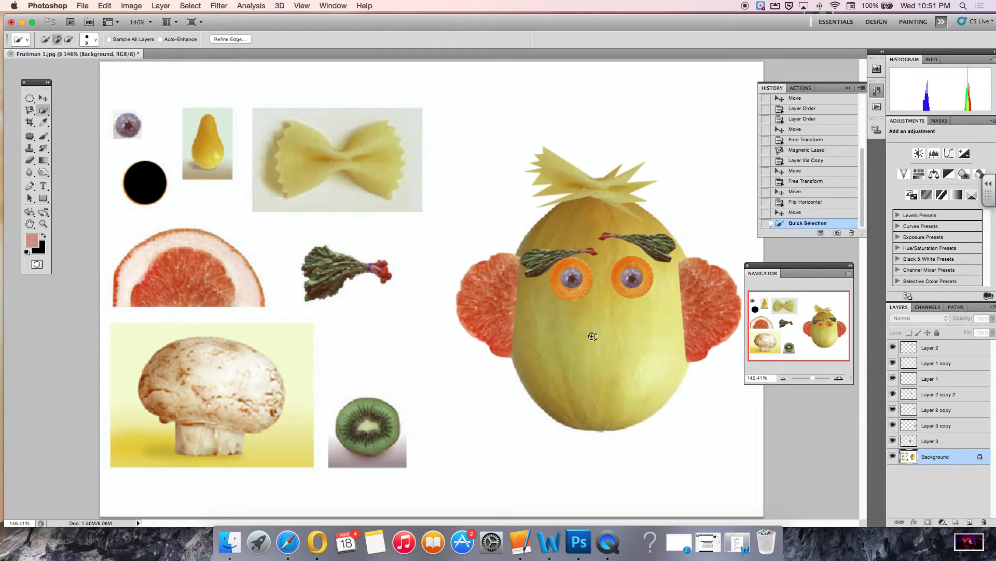
pyautogui.moveTo(578, 322); pyautogui.dragTo(571, 345)
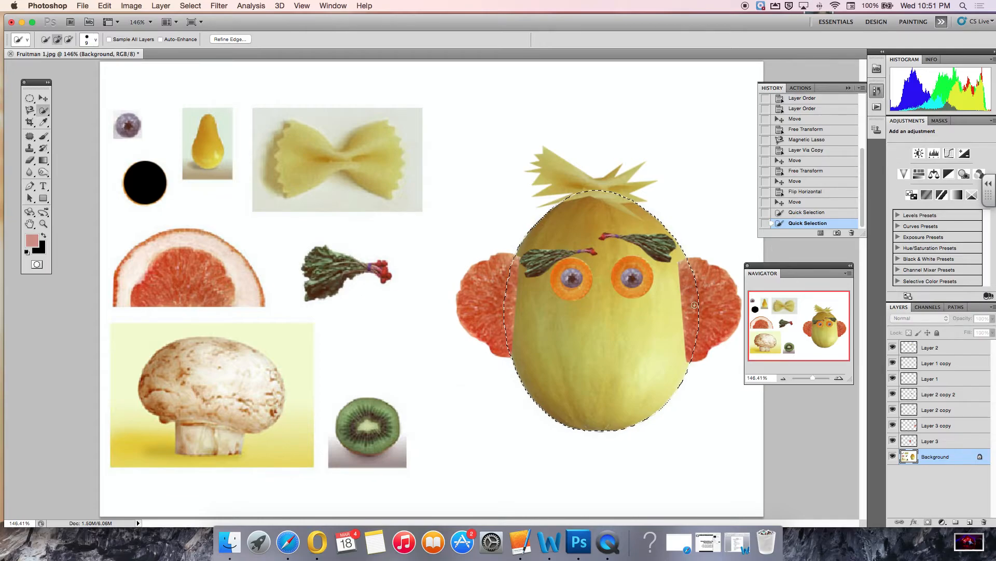
# Erase the part of the right grapefruit ear layer that overlaps the selected melon.
pyautogui.click(939, 427)
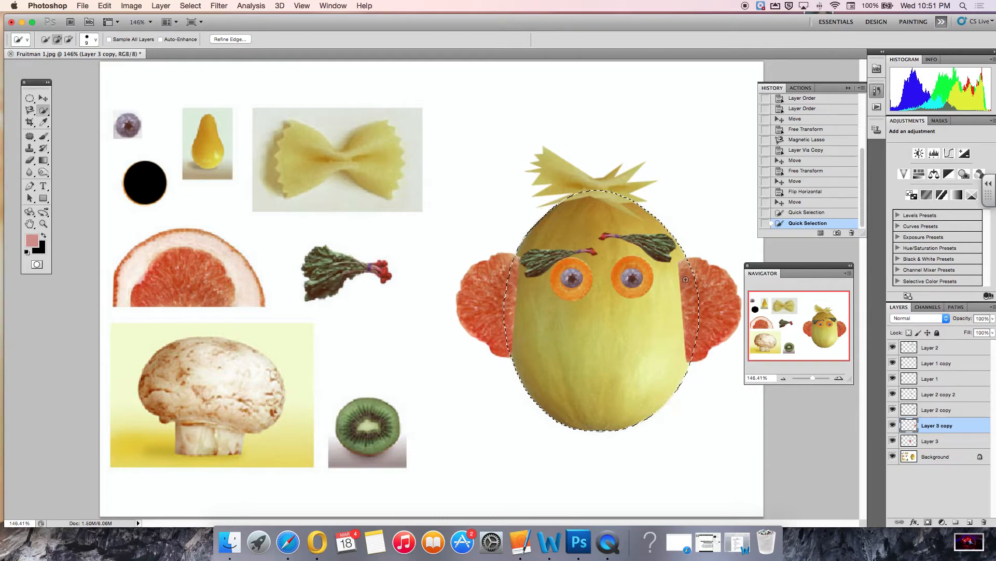
pyautogui.click(31, 163)
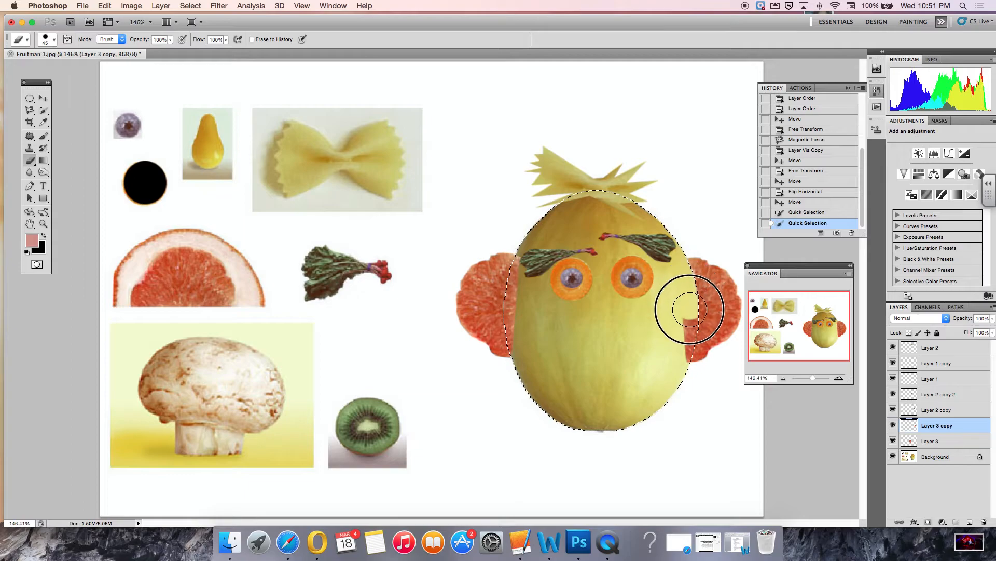
pyautogui.click(689, 359)
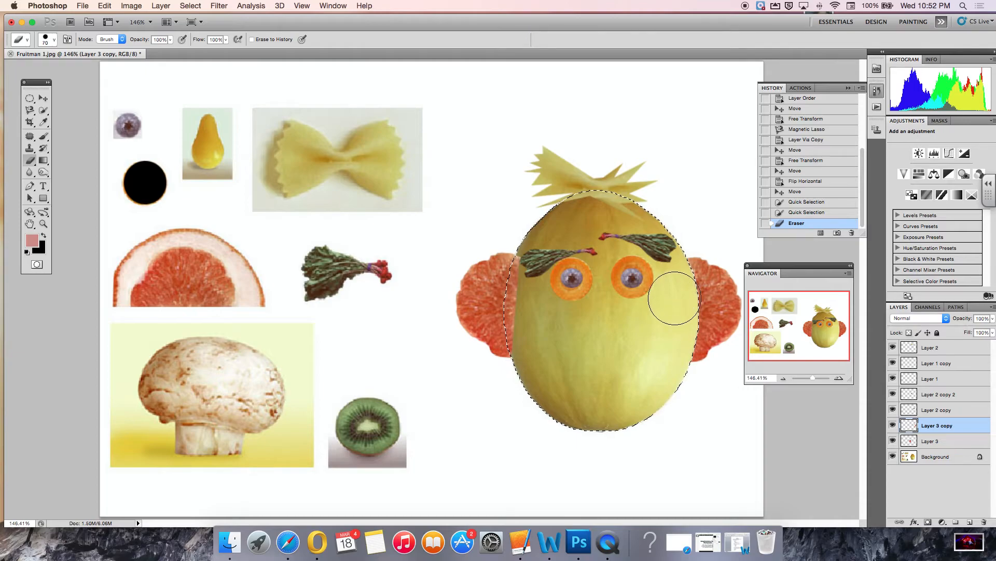
# Shrink the eraser and erase the left grapefruit ear's overlap on the melon, then deselect.
pyautogui.press(']')
pyautogui.press('[')
pyautogui.press('[')
pyautogui.click(928, 441)
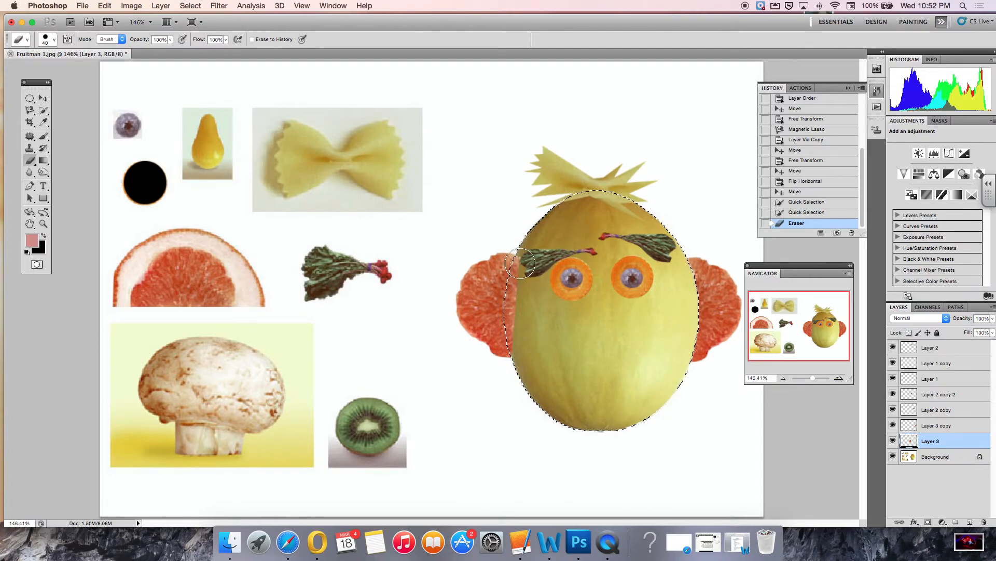
pyautogui.click(520, 263)
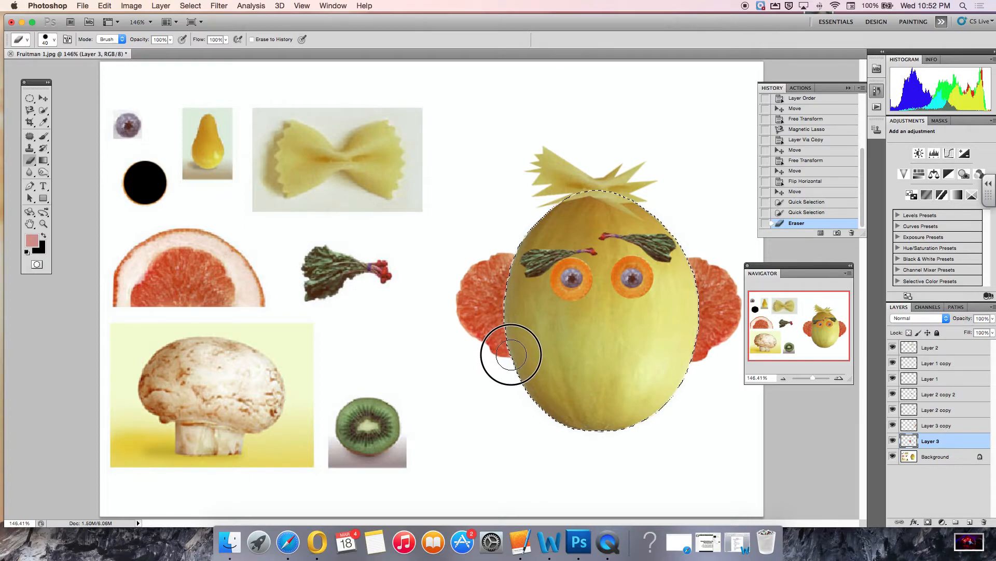
pyautogui.moveTo(528, 269); pyautogui.dragTo(525, 283)
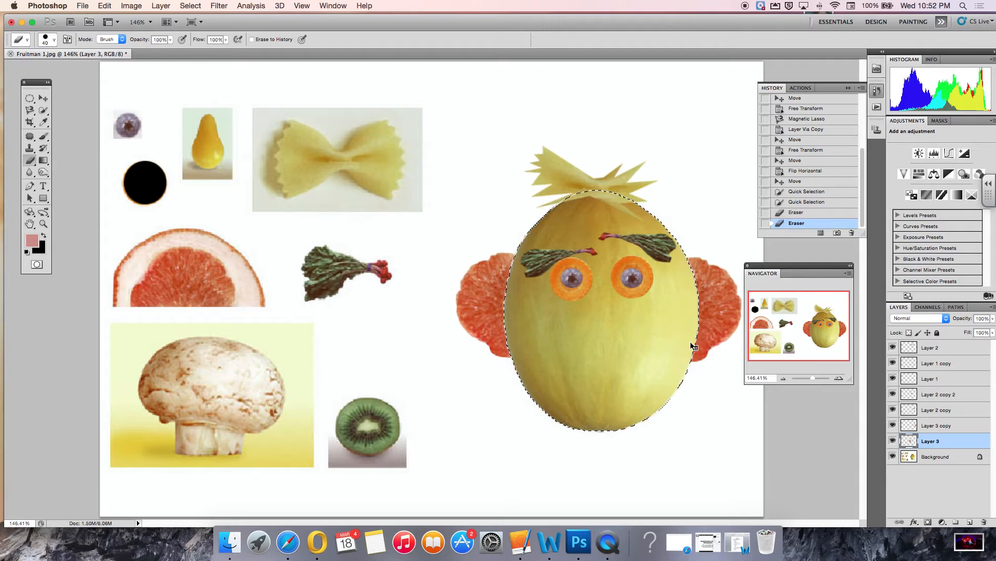
pyautogui.press('super+d')
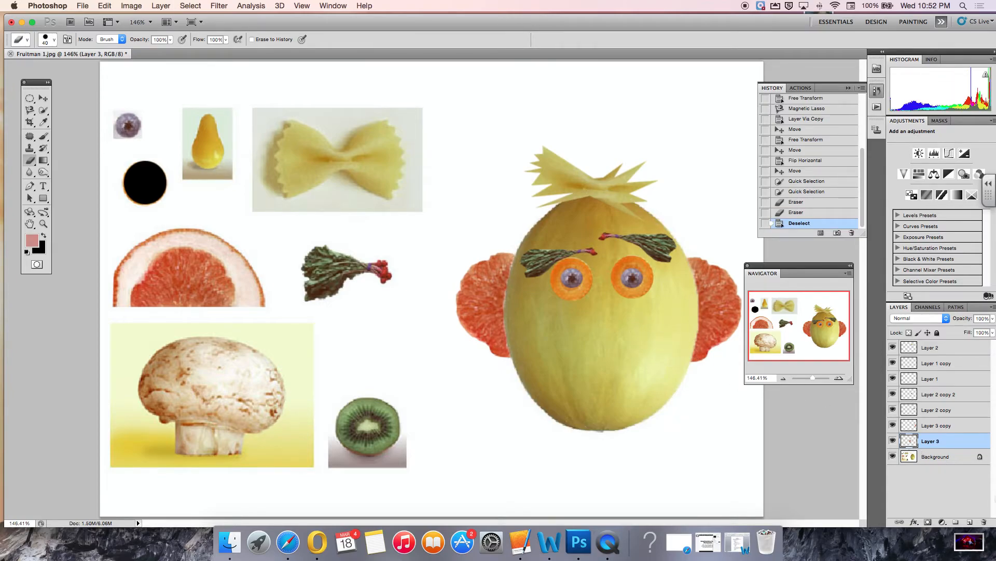
# Switch to the Background layer and try selecting the pear with the Magic Wand tool.
pyautogui.click(935, 458)
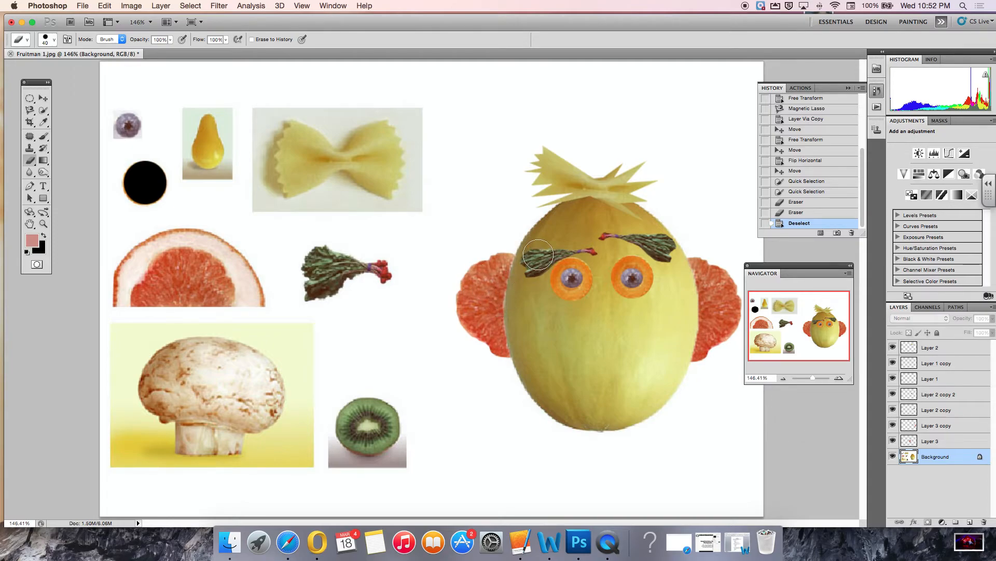
pyautogui.click(44, 111)
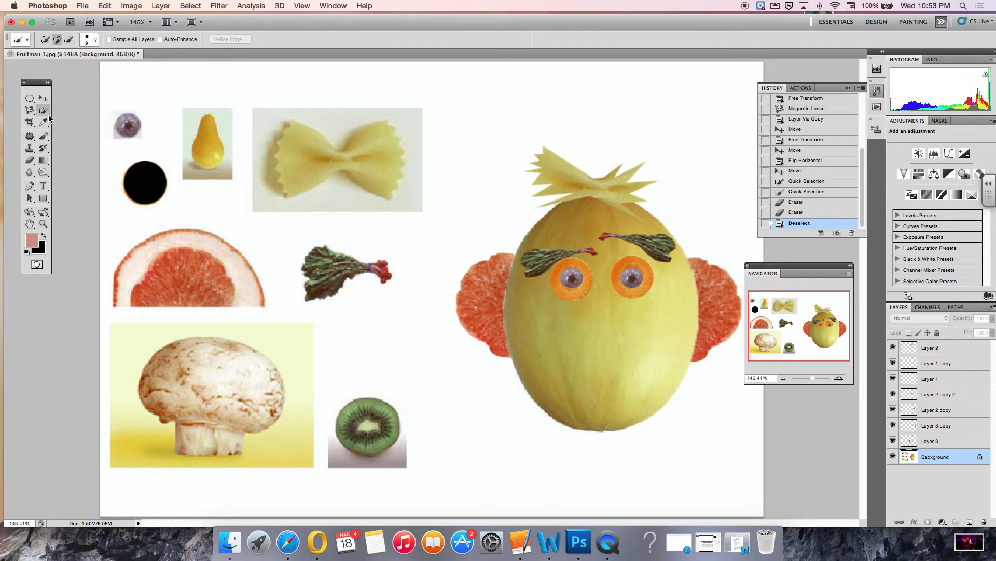
pyautogui.click(49, 117)
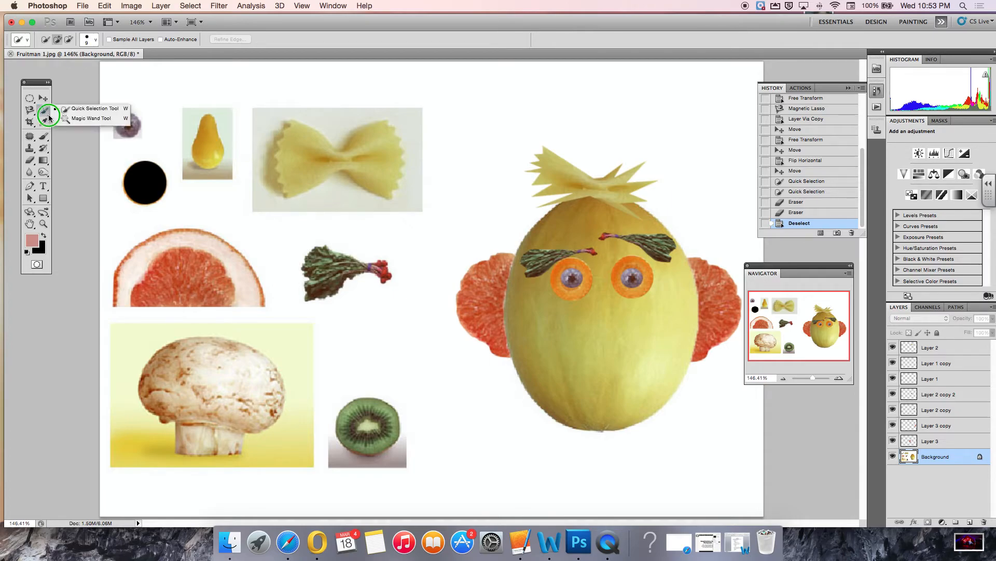
pyautogui.click(82, 120)
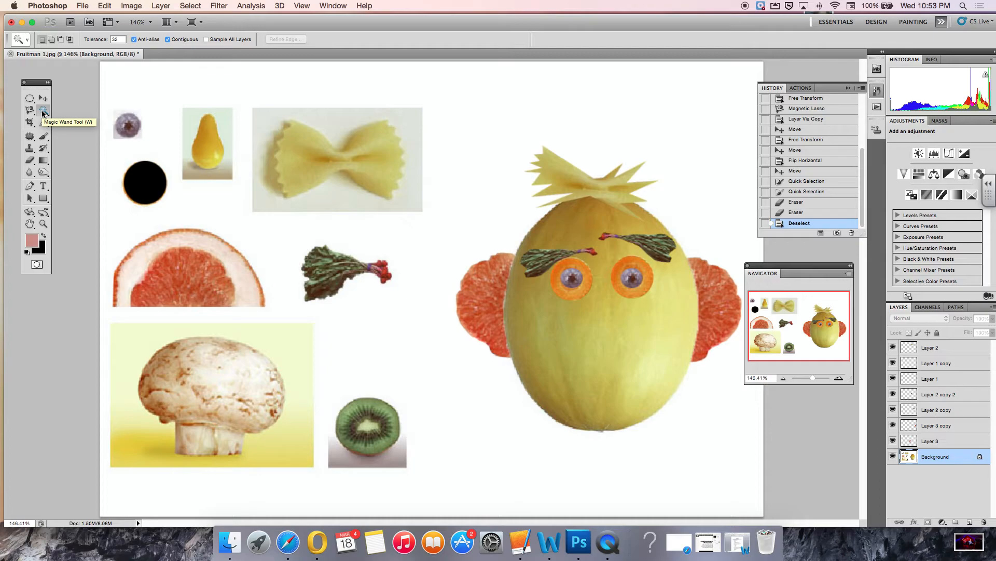
pyautogui.click(44, 224)
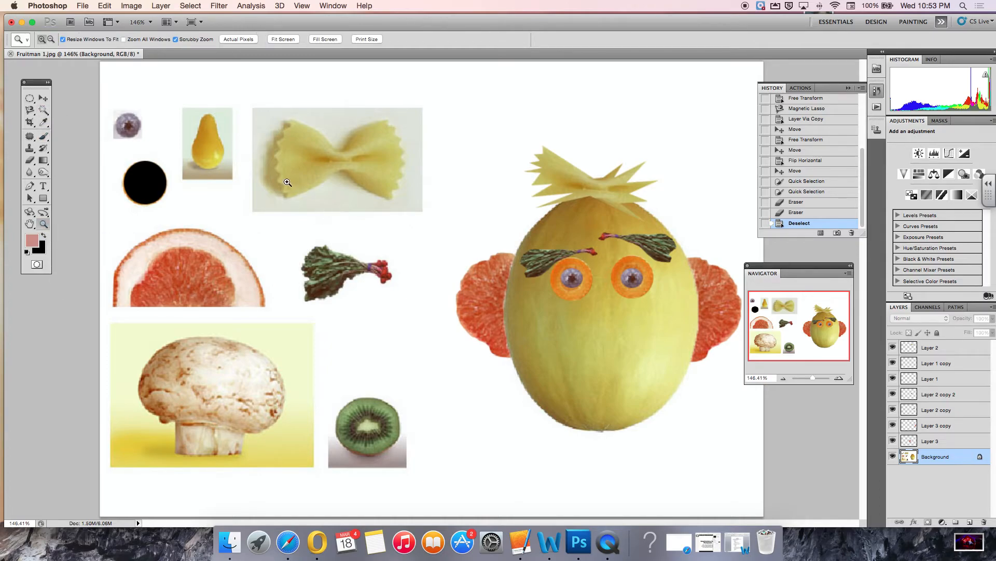
pyautogui.click(213, 155)
pyautogui.click(453, 287)
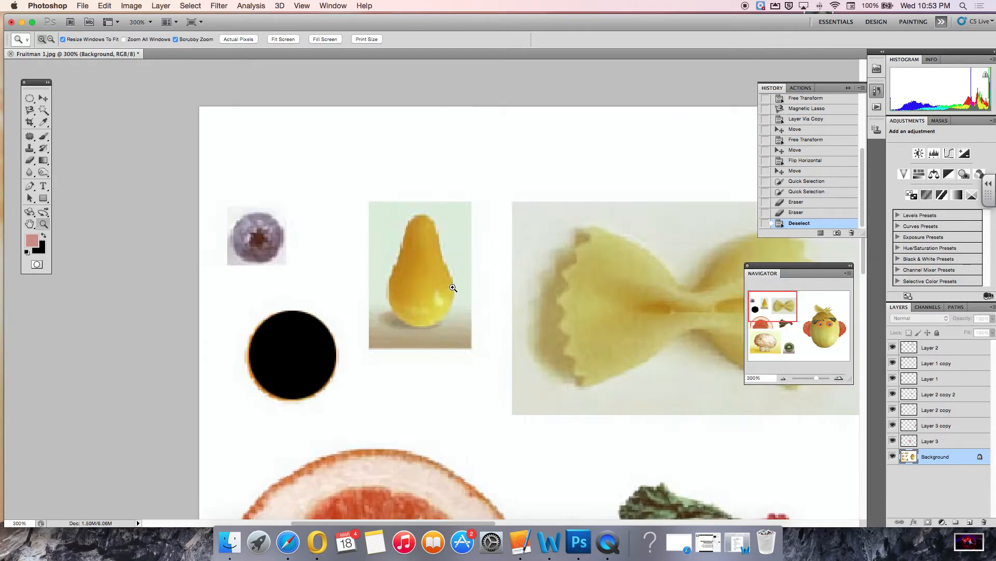
pyautogui.click(441, 283)
pyautogui.click(441, 286)
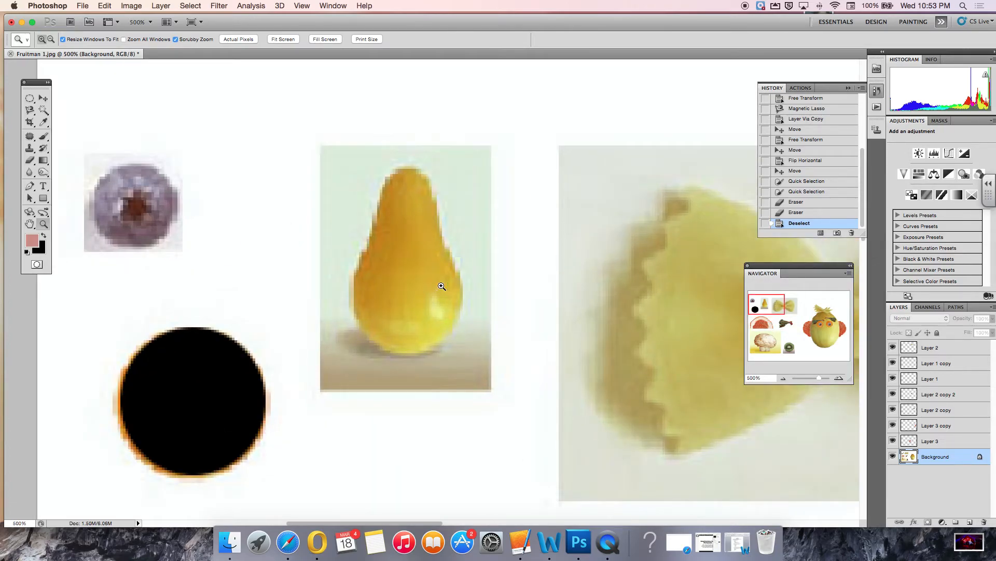
pyautogui.click(44, 110)
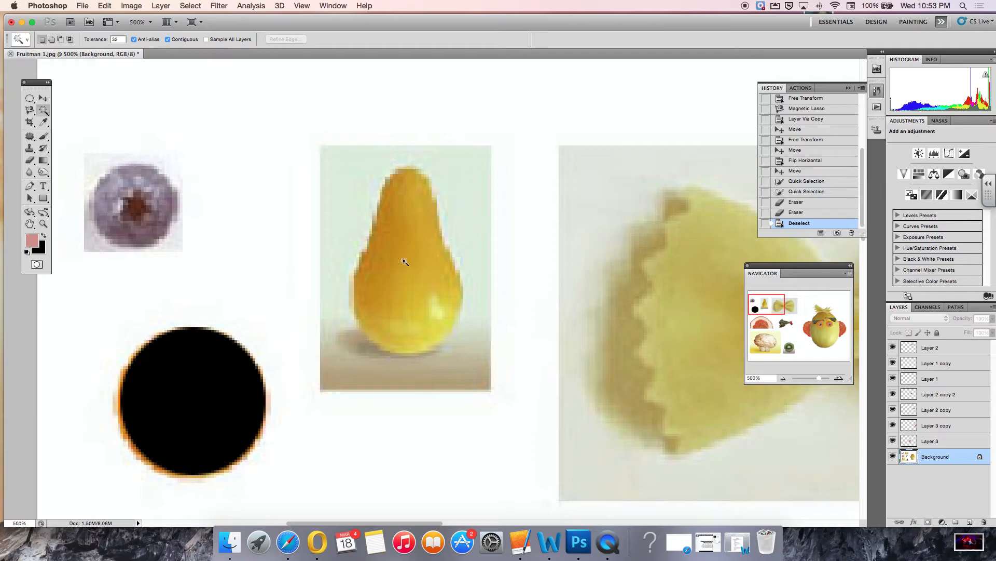
pyautogui.click(405, 262)
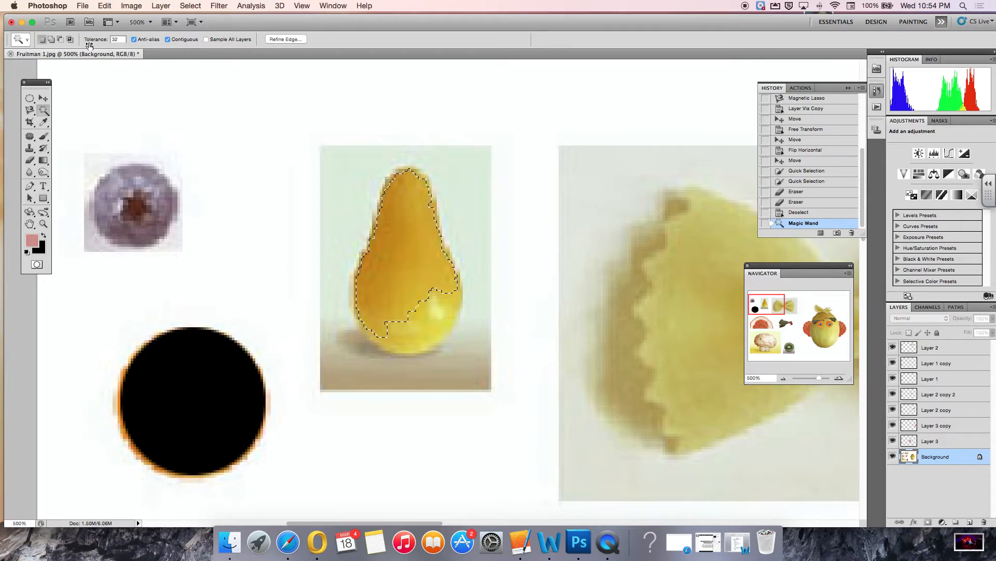
# Set the Magic Wand tolerance to 72 and build up a selection of the whole pear, then deselect it.
pyautogui.doubleClick(120, 39)
pyautogui.write('72')
pyautogui.click(429, 318)
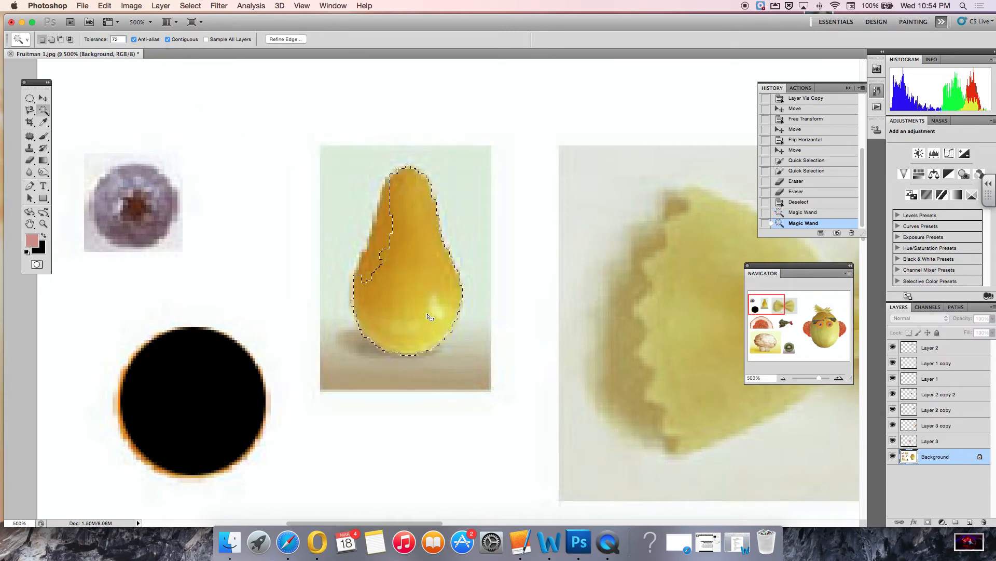
pyautogui.click(386, 242)
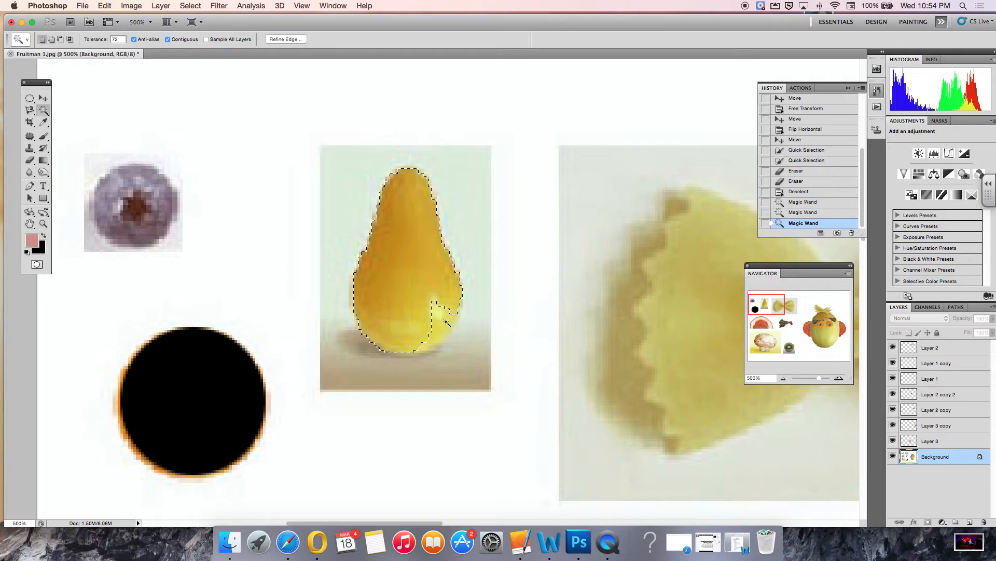
pyautogui.hscroll(-2, 446, 322)
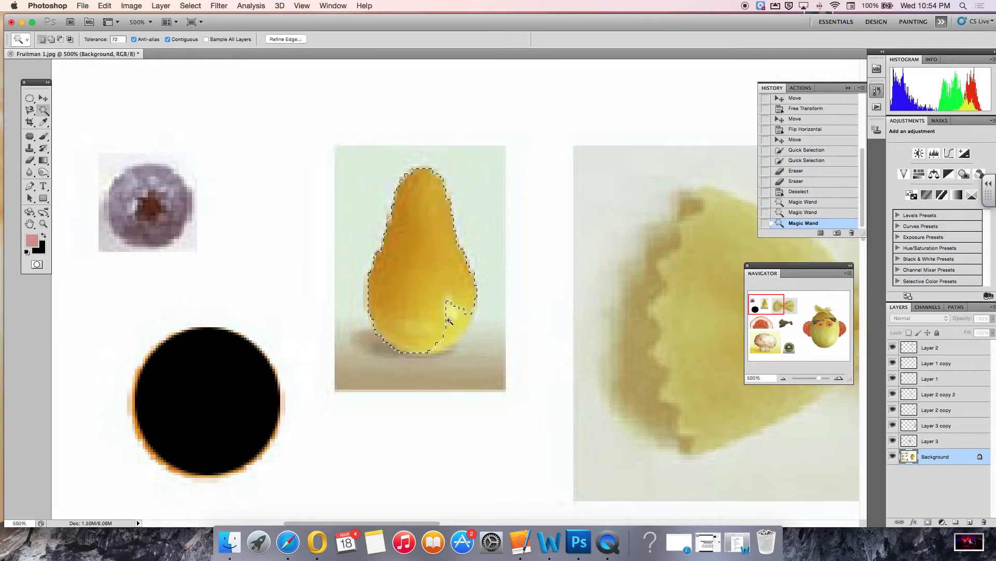
pyautogui.press('shift')
pyautogui.click(455, 319)
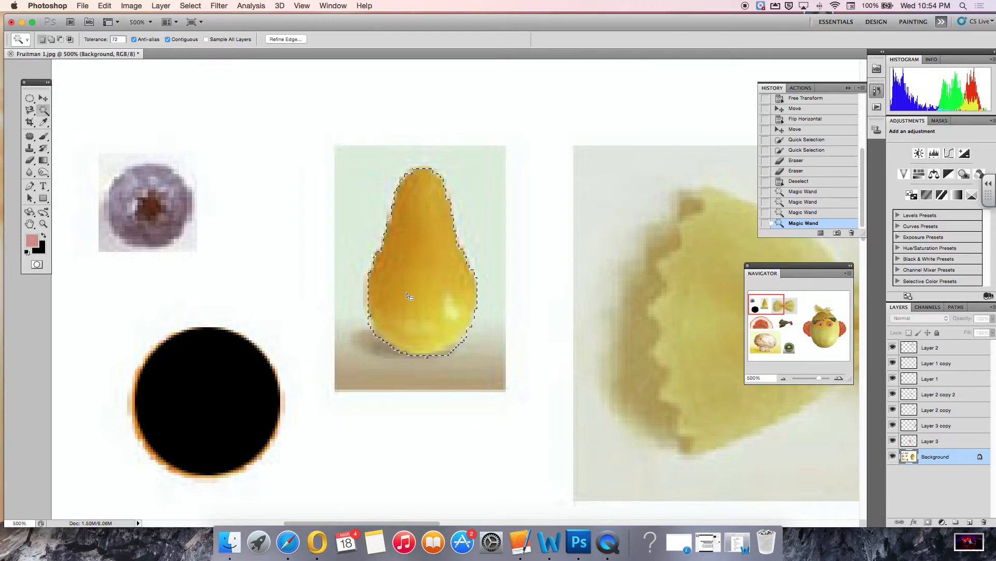
pyautogui.press('super+d')
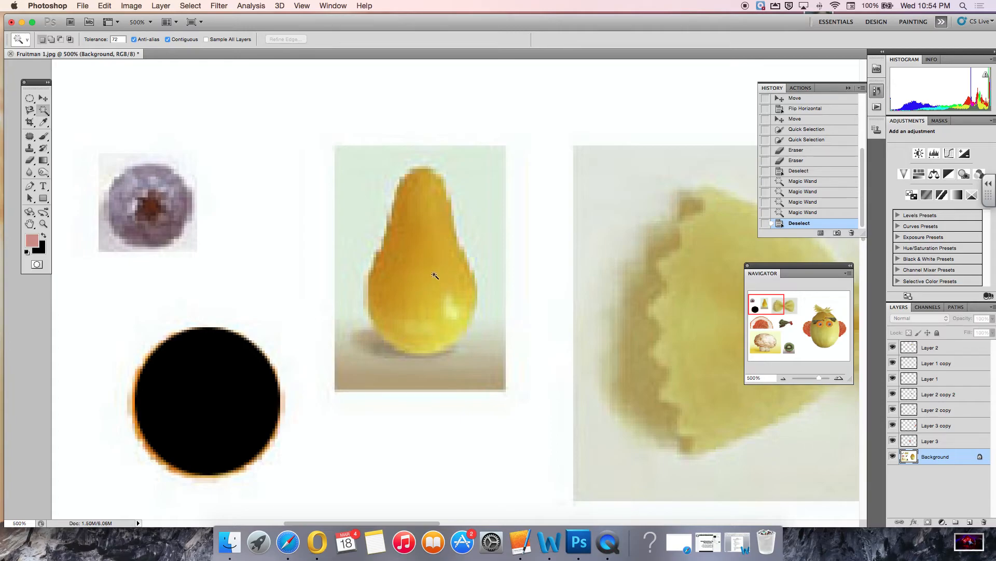
# Try outlining the pear with the Magnetic Lasso tool.
pyautogui.click(30, 111)
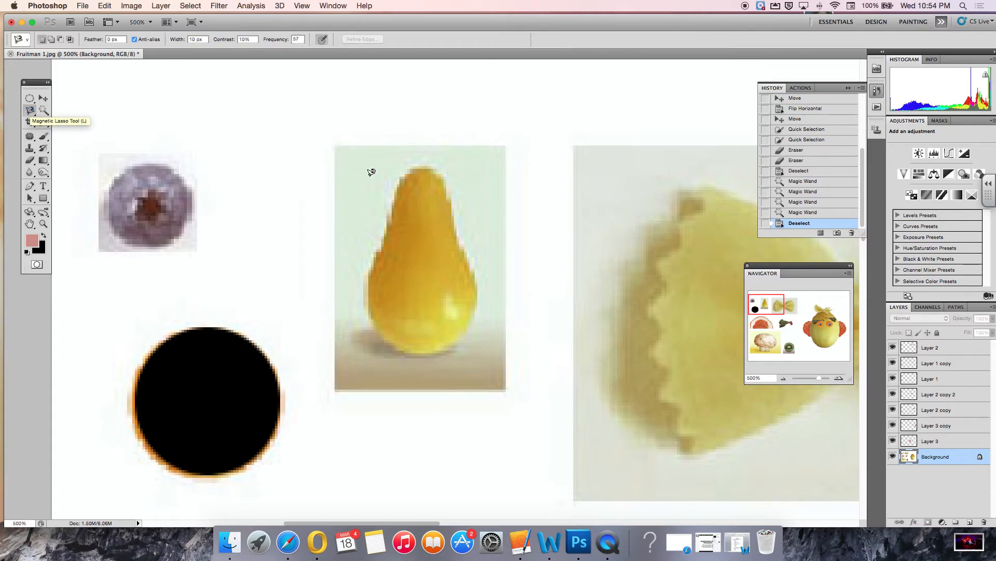
pyautogui.click(404, 179)
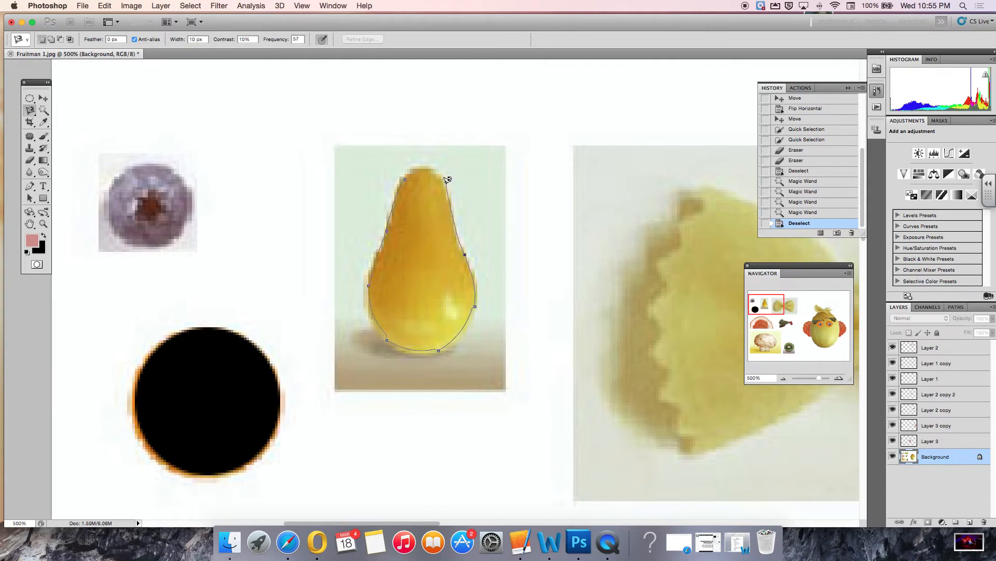
pyautogui.click(408, 175)
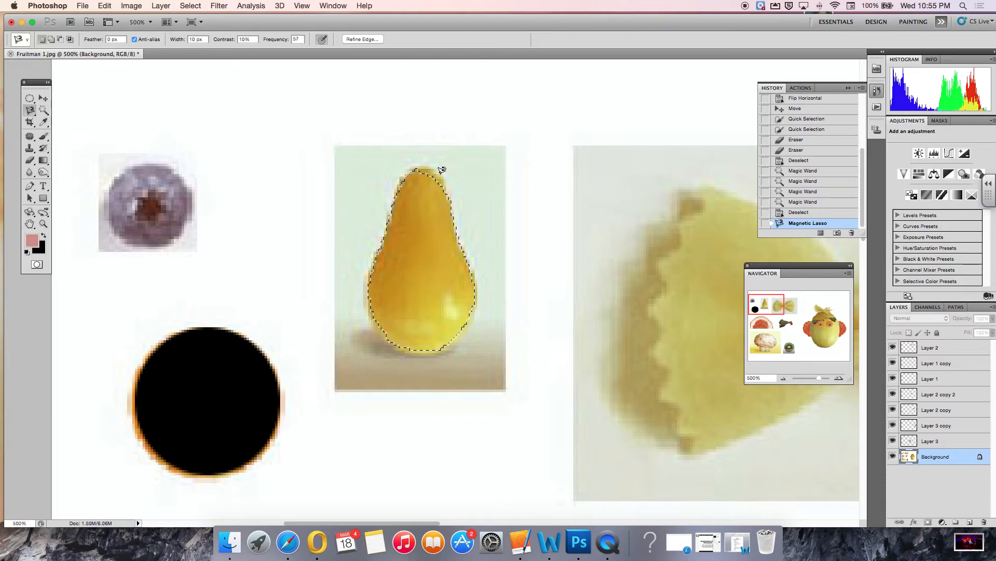
pyautogui.press('shift')
pyautogui.click(418, 167)
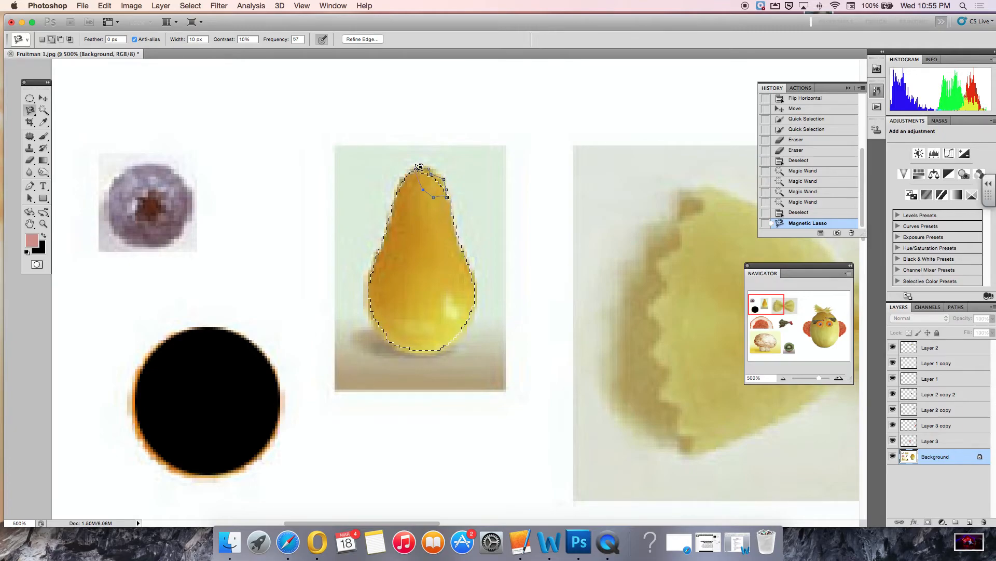
pyautogui.click(418, 164)
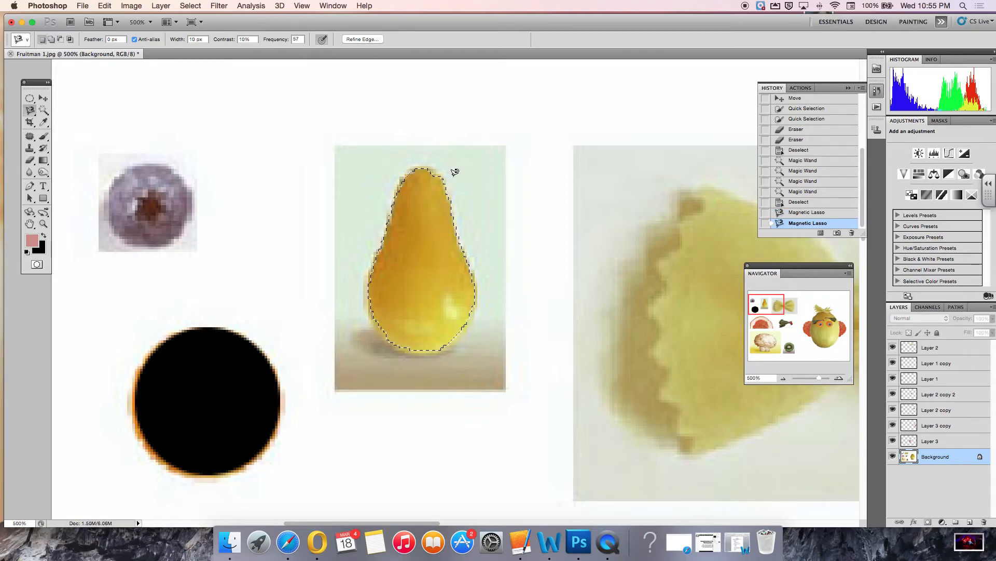
# Clear the lasso selection and reselect the pear with the Magic Wand, adding the area near its base.
pyautogui.click(47, 115)
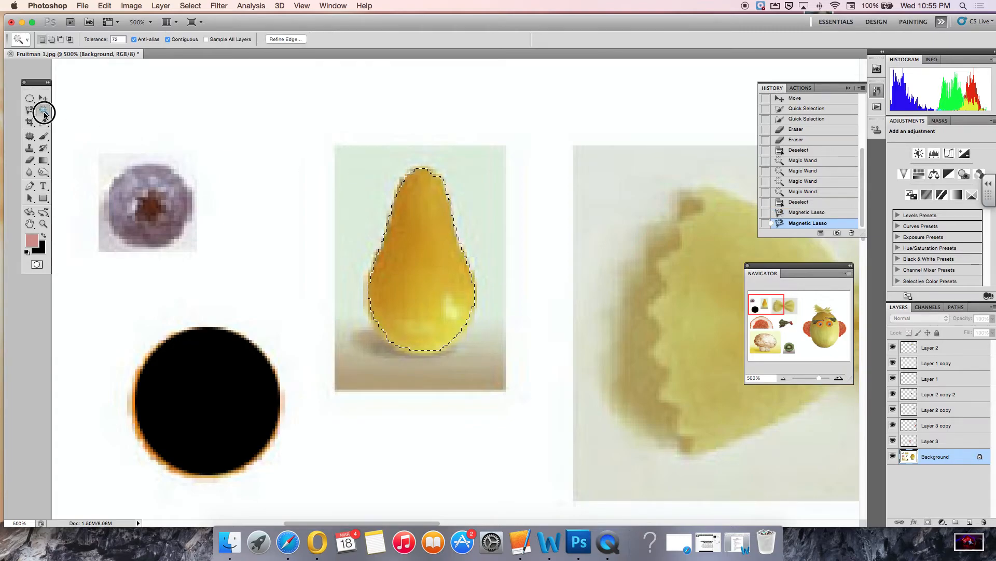
pyautogui.press('super+d')
pyautogui.click(414, 274)
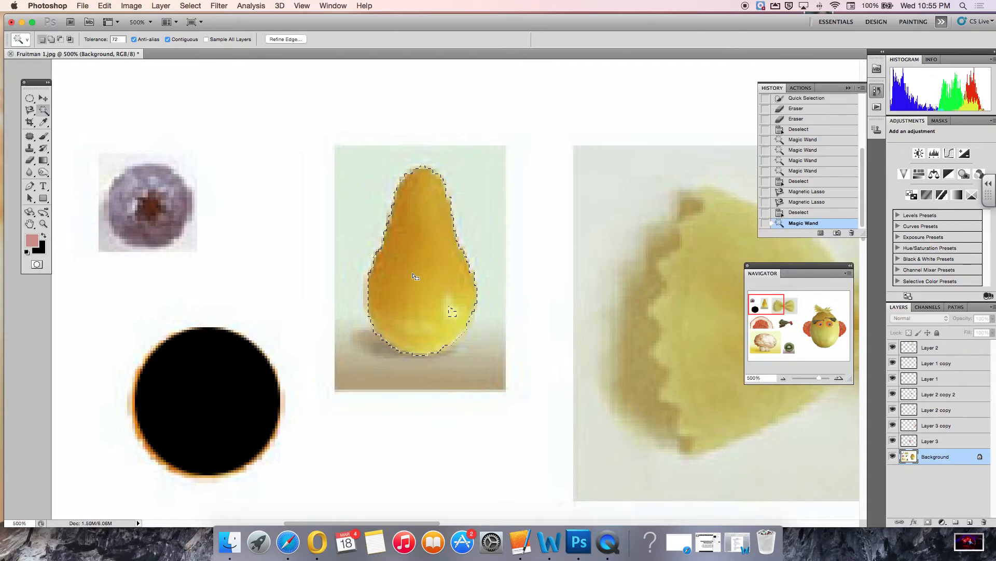
pyautogui.keyDown('shift'); pyautogui.click(452, 312); pyautogui.keyUp('shift')
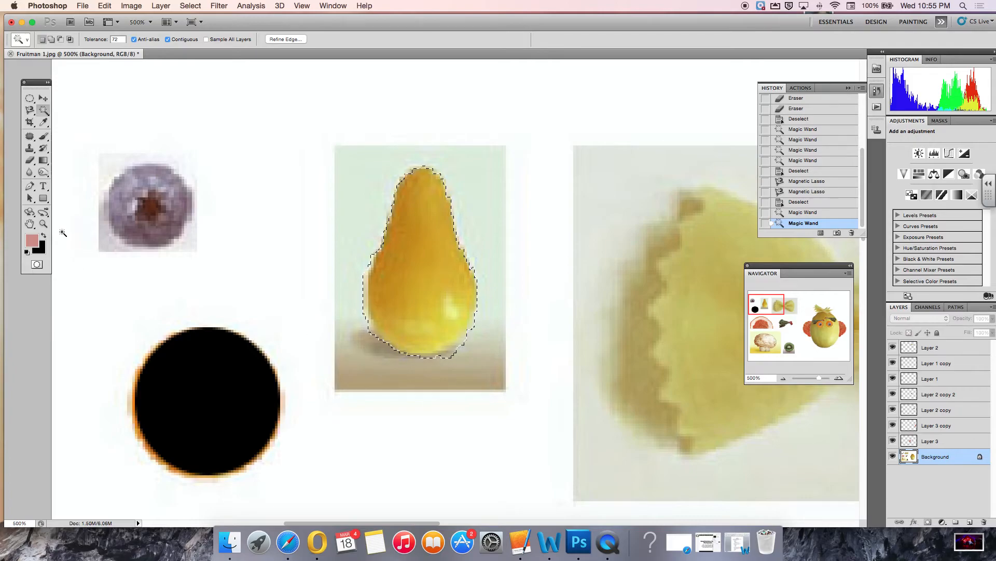
pyautogui.press('z')
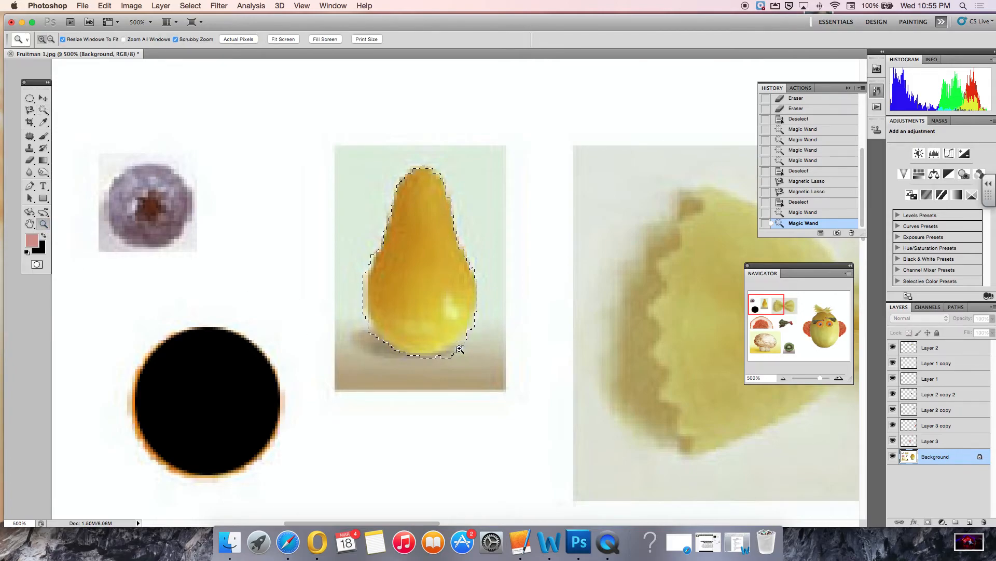
pyautogui.click(461, 340)
pyautogui.click(461, 345)
pyautogui.click(460, 347)
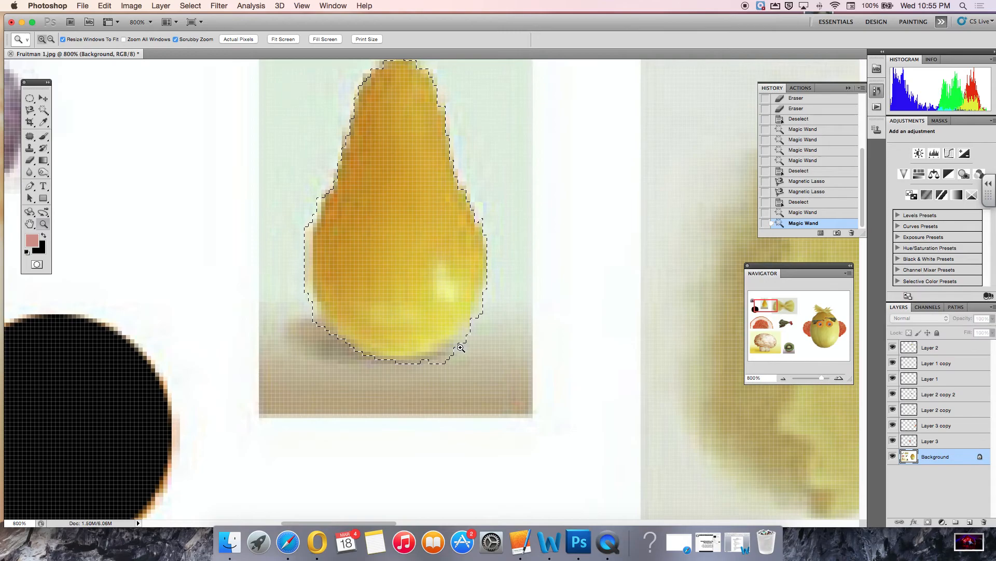
pyautogui.click(459, 348)
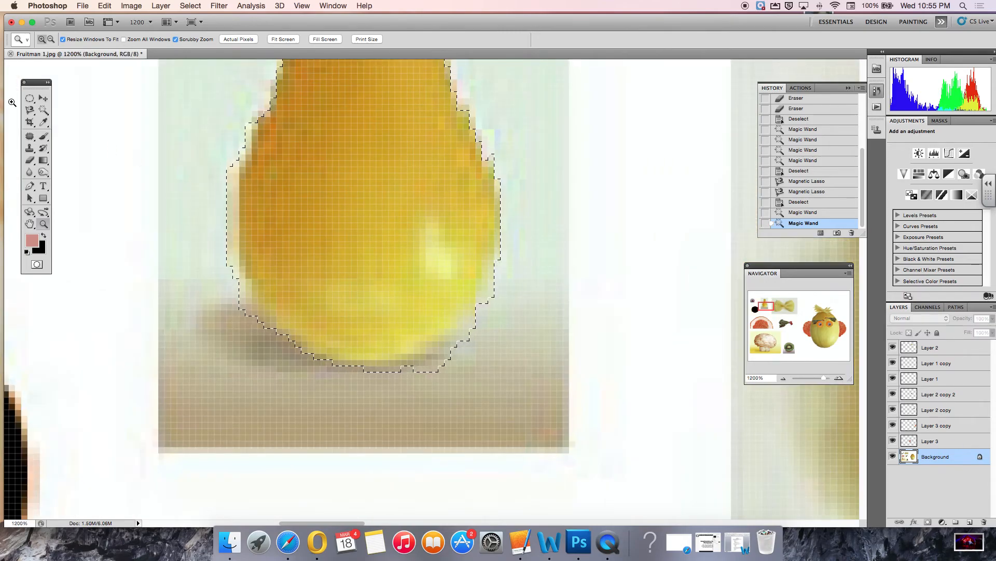
# Try refining the pear selection with the Magic Wand by subtracting and adding areas near its base, then deselect.
pyautogui.click(43, 110)
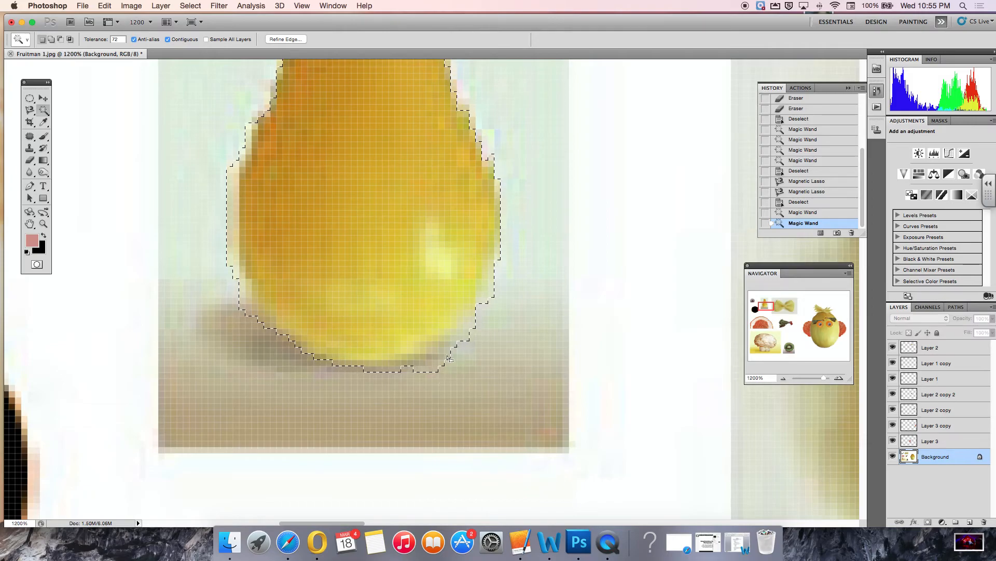
pyautogui.press('alt')
pyautogui.keyDown('alt'); pyautogui.click(440, 354); pyautogui.keyUp('alt')
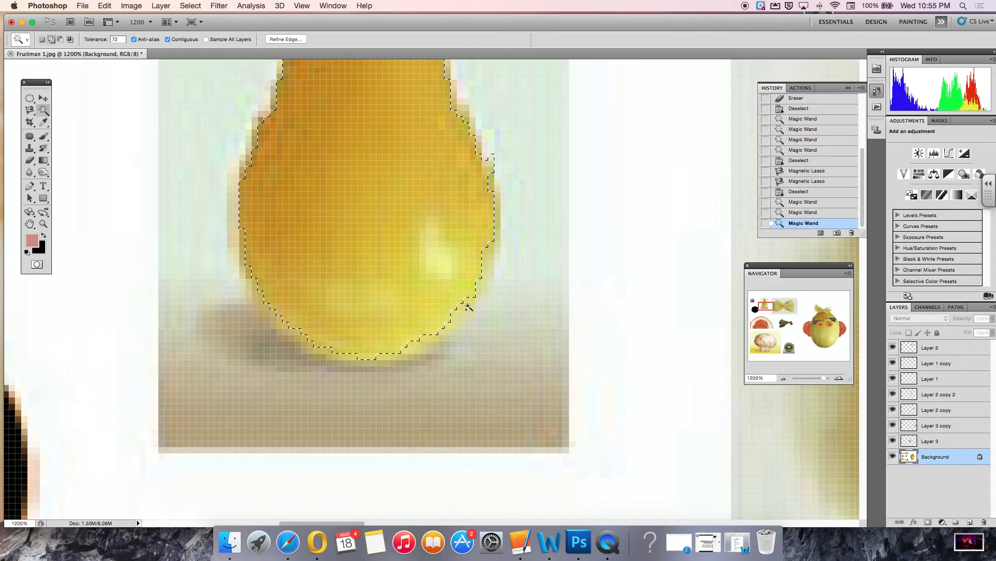
pyautogui.keyDown('shift'); pyautogui.click(468, 307); pyautogui.keyUp('shift')
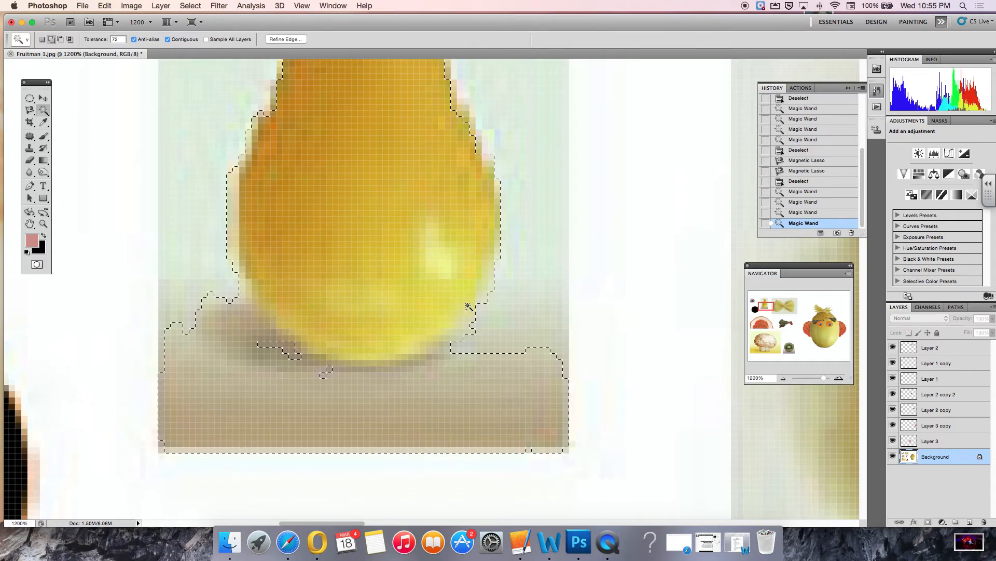
pyautogui.keyDown('alt'); pyautogui.click(446, 376); pyautogui.keyUp('alt')
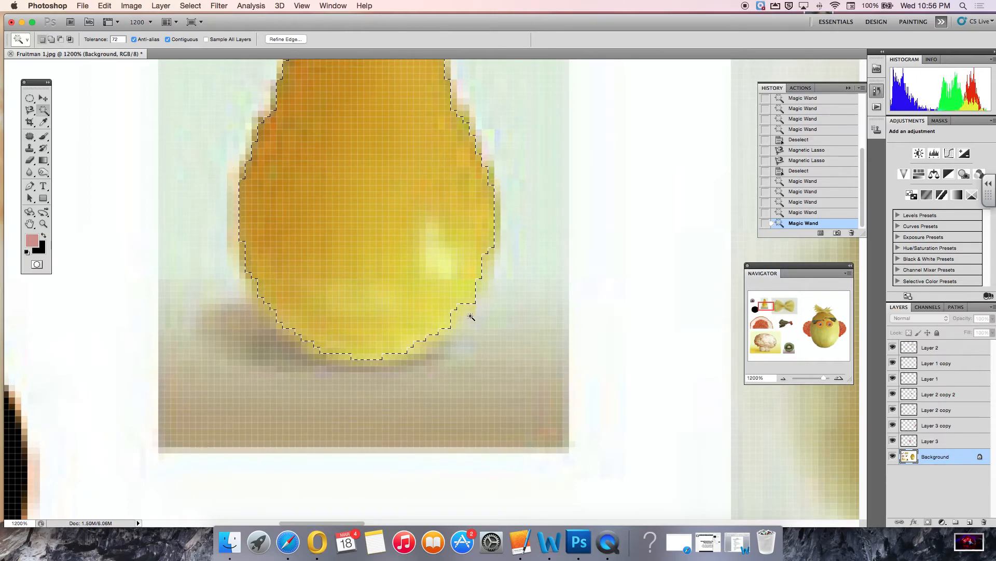
pyautogui.press('super+d')
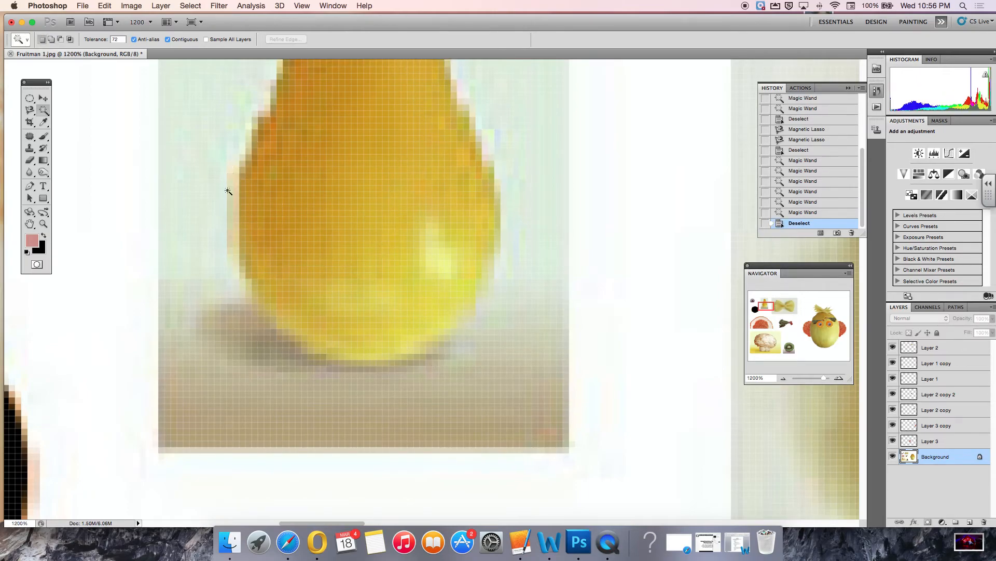
# Fit the whole canvas, select the pear with the Magic Wand, and copy it onto a new layer.
pyautogui.doubleClick(30, 223)
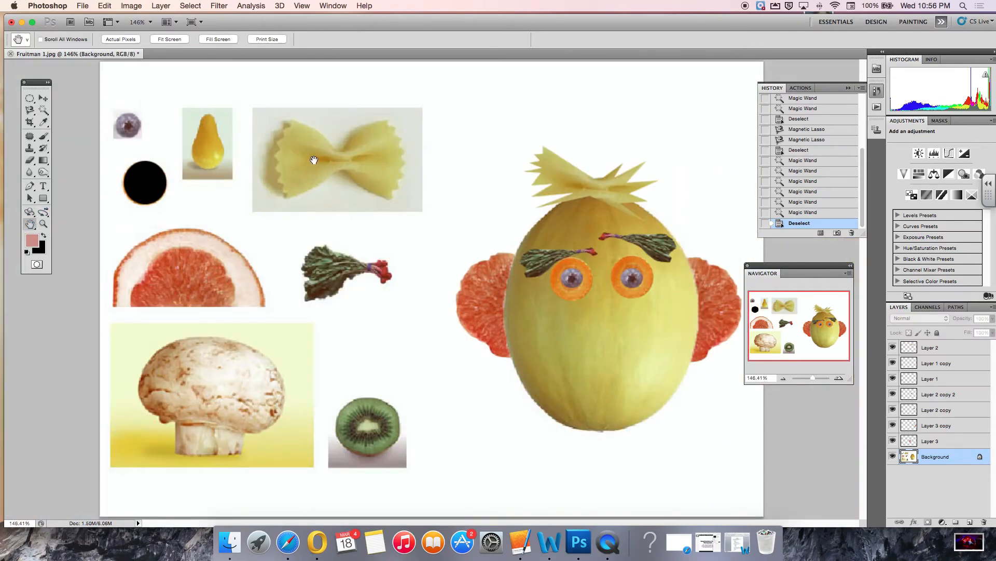
pyautogui.click(43, 110)
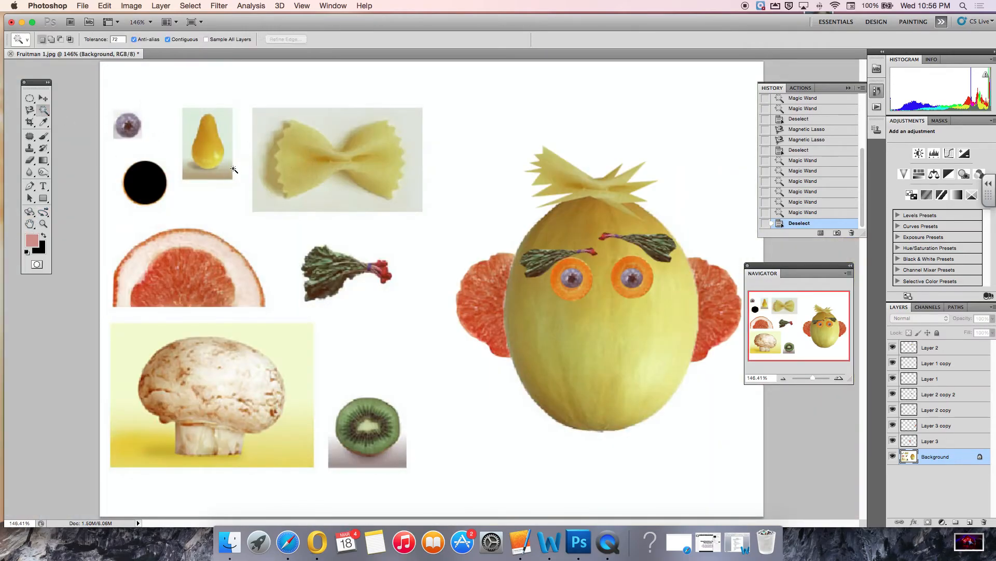
pyautogui.click(204, 145)
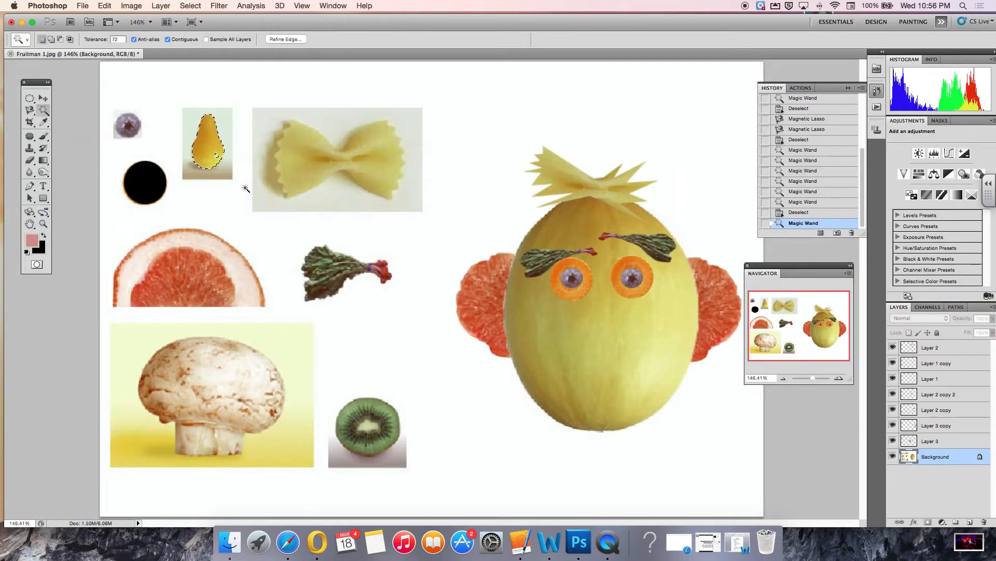
pyautogui.keyDown('shift'); pyautogui.click(216, 157); pyautogui.keyUp('shift')
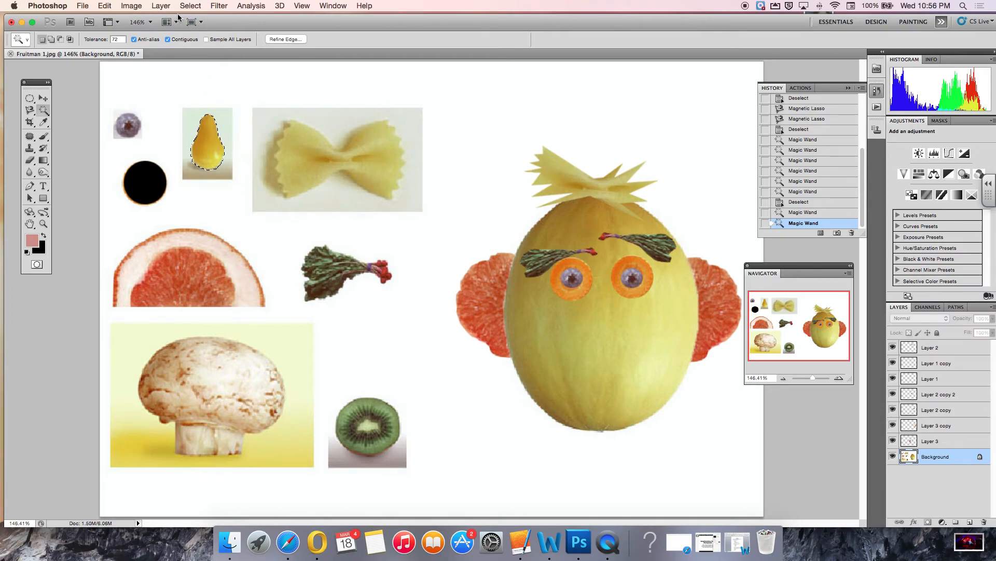
pyautogui.click(106, 6)
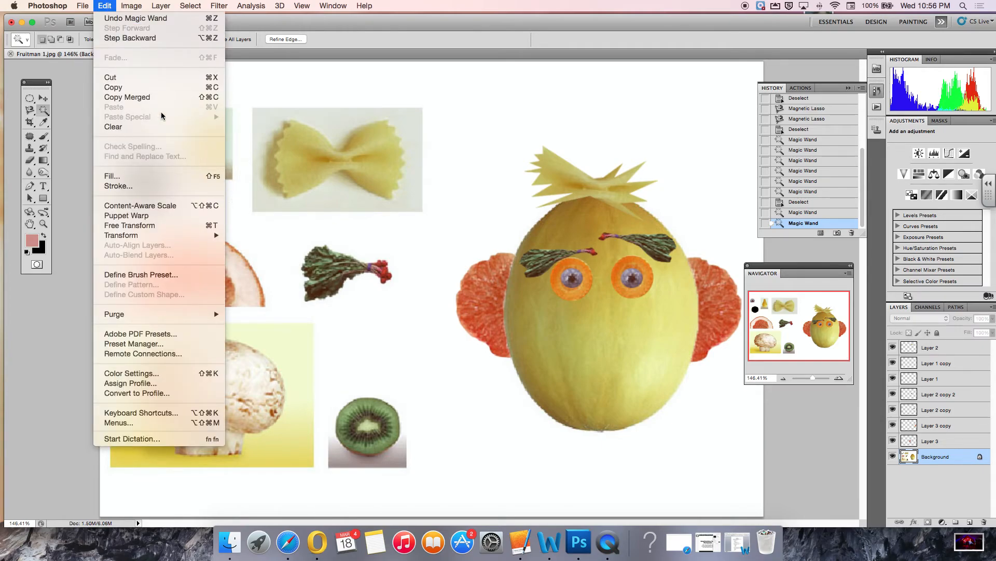
pyautogui.moveTo(165, 7)
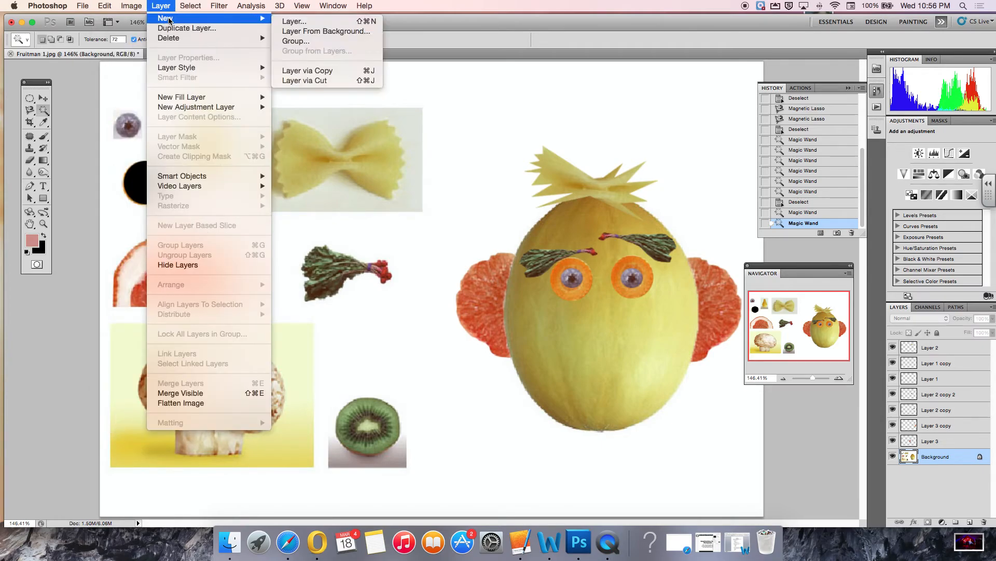
pyautogui.click(302, 71)
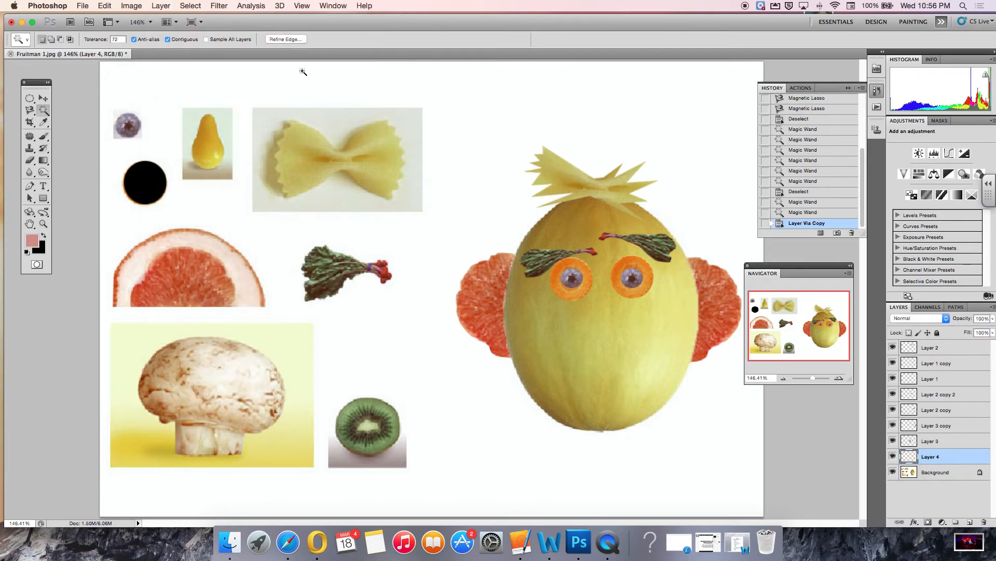
# Move the pear copy below the eyes as the nose and stretch it vertically to about 182% height with Free Transform.
pyautogui.click(46, 98)
pyautogui.moveTo(212, 160); pyautogui.dragTo(605, 329)
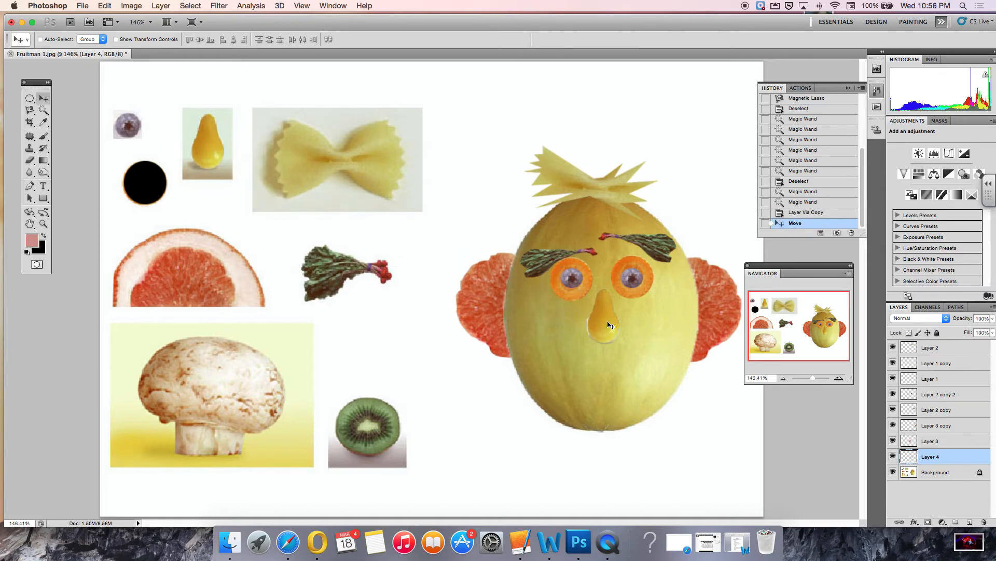
pyautogui.click(104, 7)
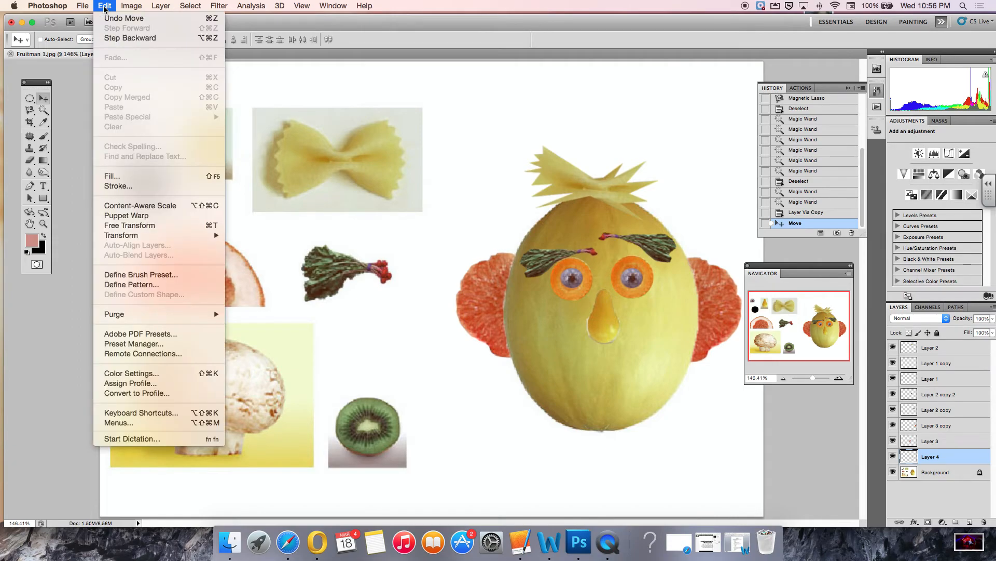
pyautogui.click(165, 228)
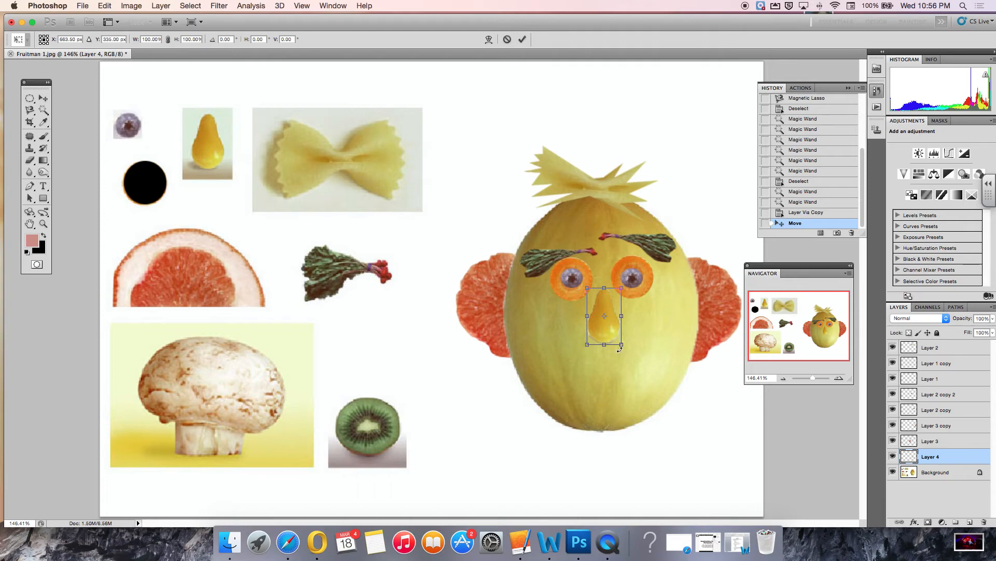
pyautogui.moveTo(605, 345); pyautogui.dragTo(604, 370)
pyautogui.moveTo(603, 289); pyautogui.dragTo(604, 268)
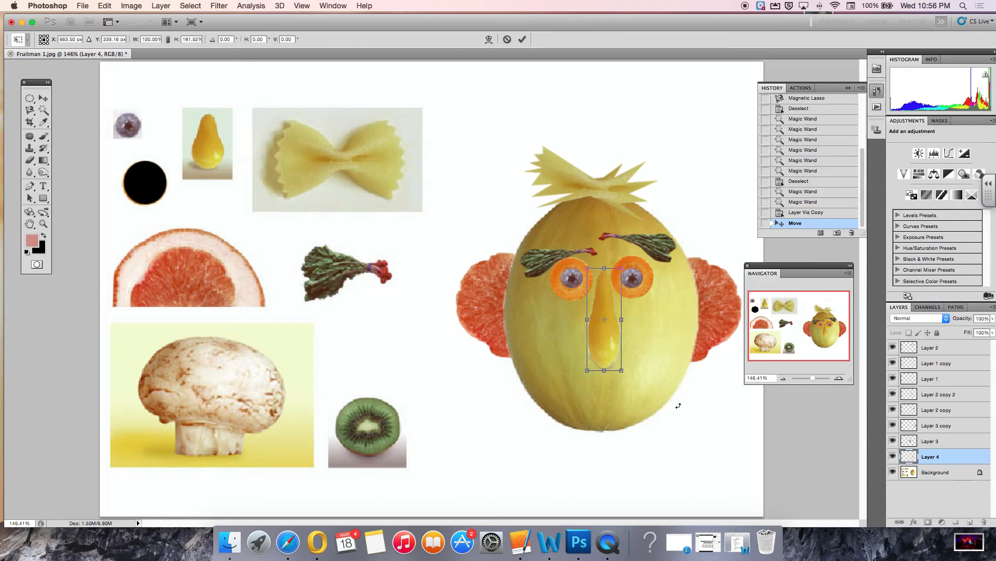
pyautogui.press('Return')
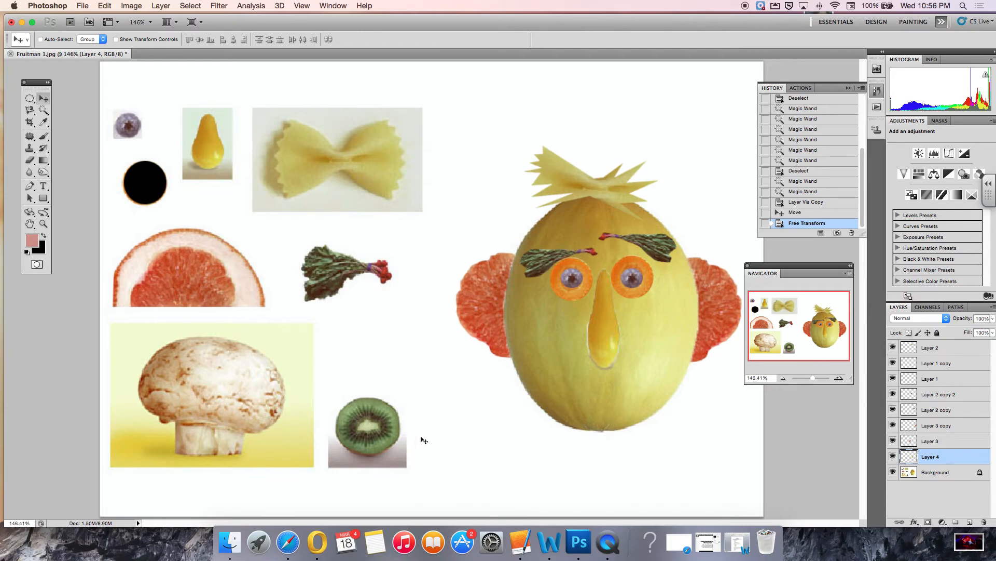
# Switch to the Background layer and select the kiwi slice with the Quick Selection tool.
pyautogui.click(46, 115)
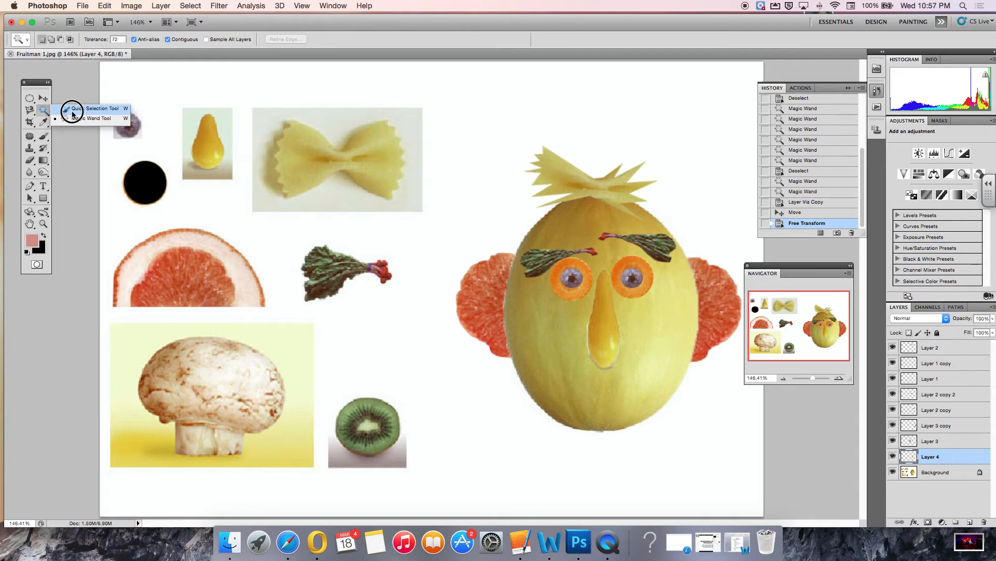
pyautogui.click(72, 111)
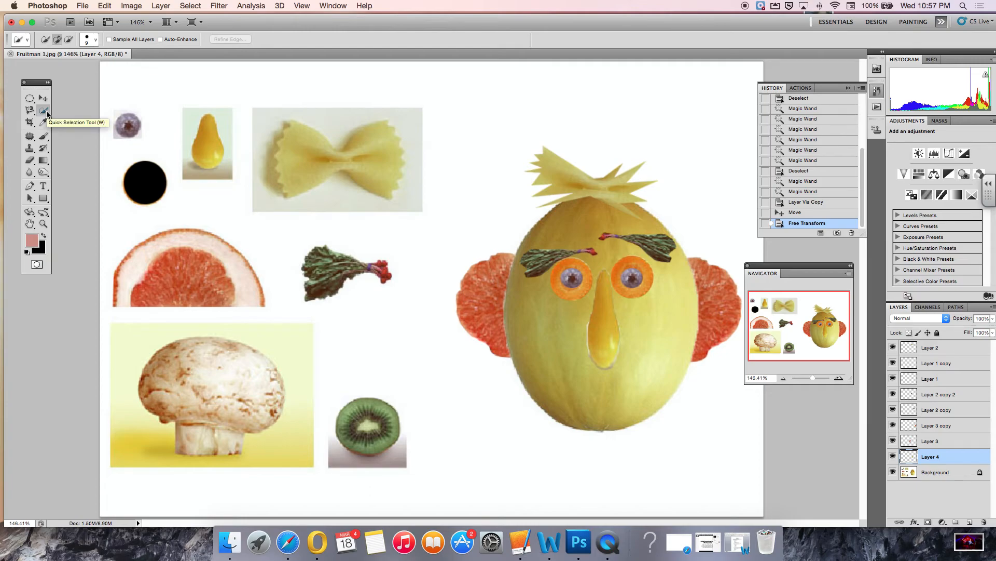
pyautogui.click(44, 224)
pyautogui.click(374, 434)
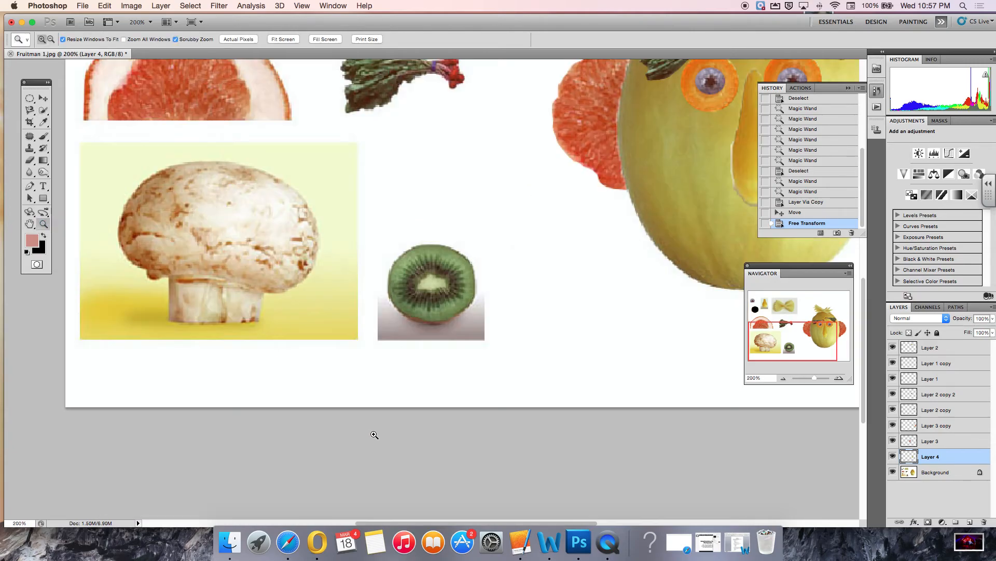
pyautogui.click(441, 303)
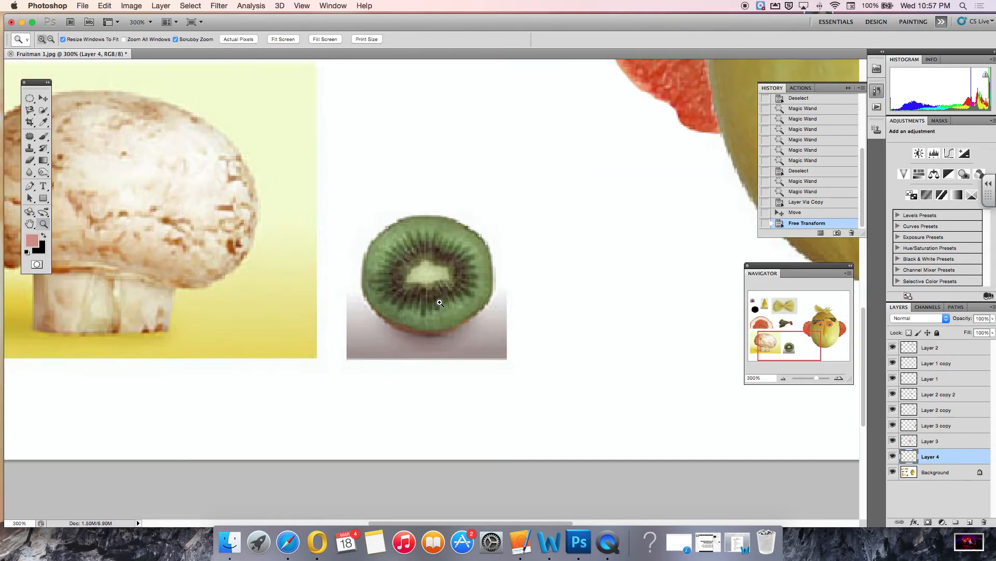
pyautogui.click(45, 114)
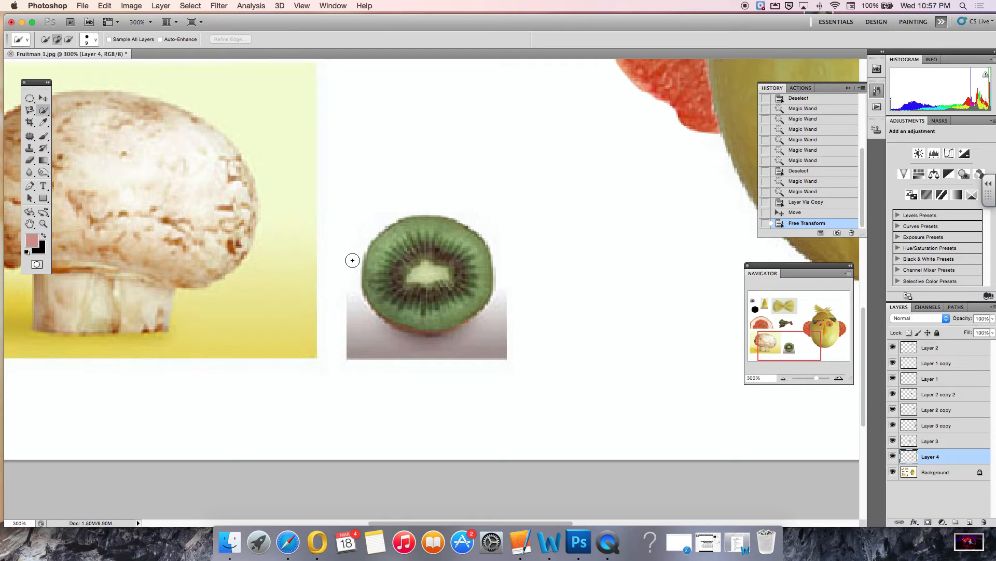
pyautogui.click(946, 473)
pyautogui.moveTo(455, 278); pyautogui.dragTo(441, 273)
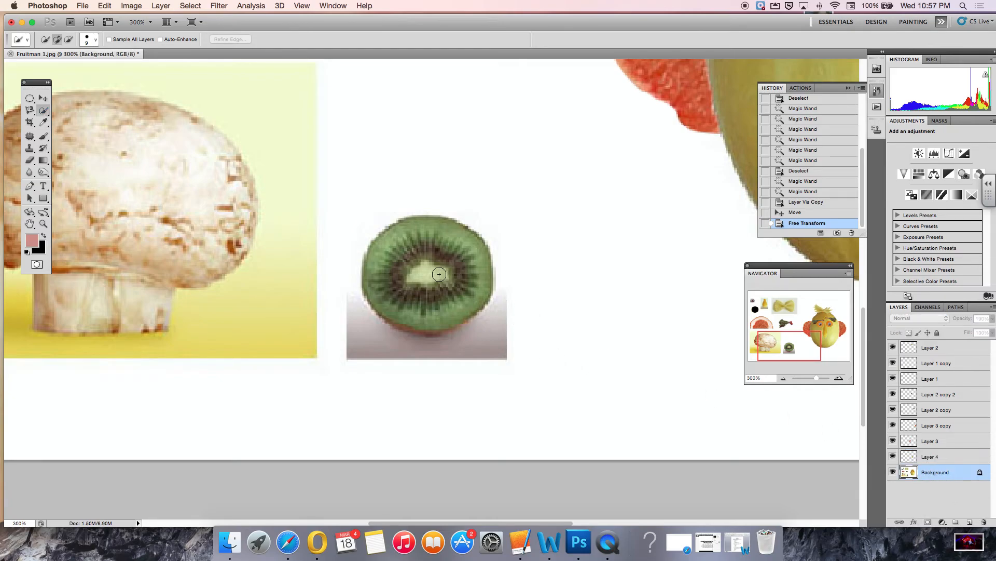
pyautogui.click(418, 264)
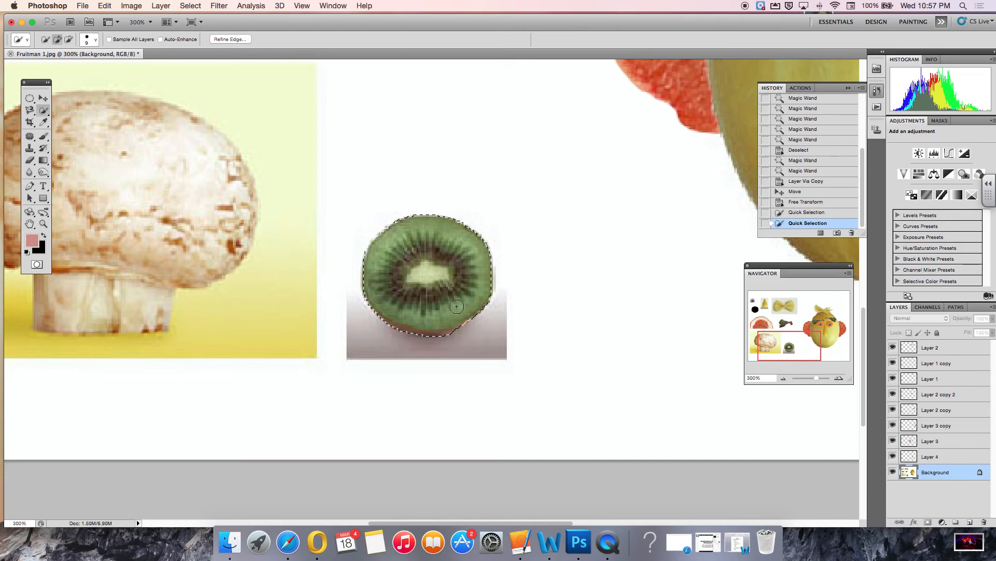
pyautogui.click(470, 334)
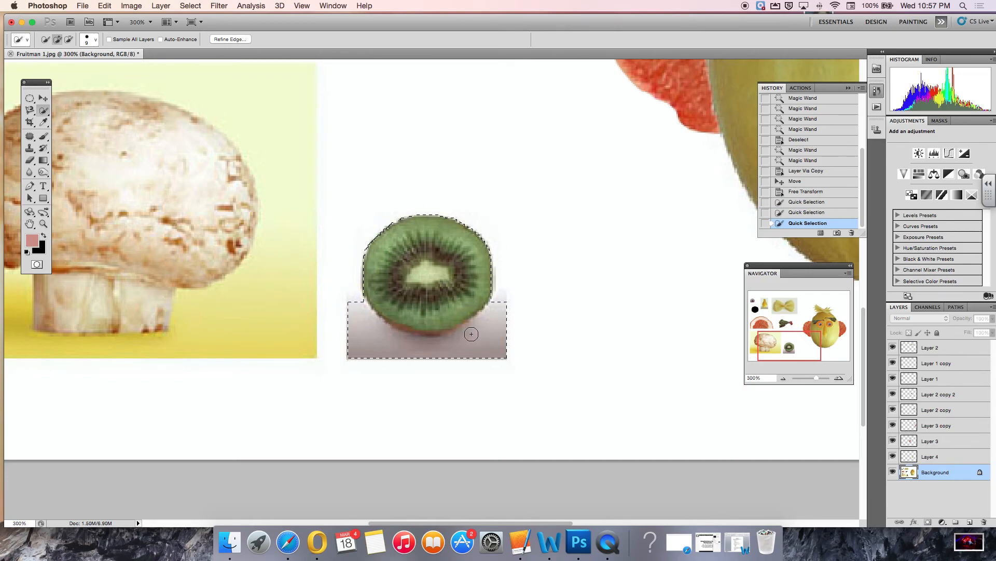
pyautogui.press('alt')
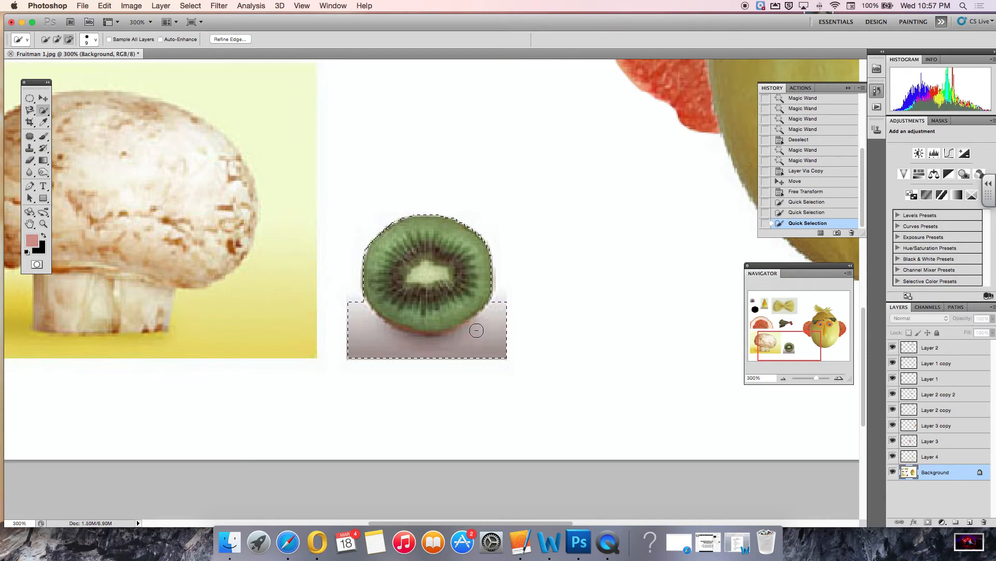
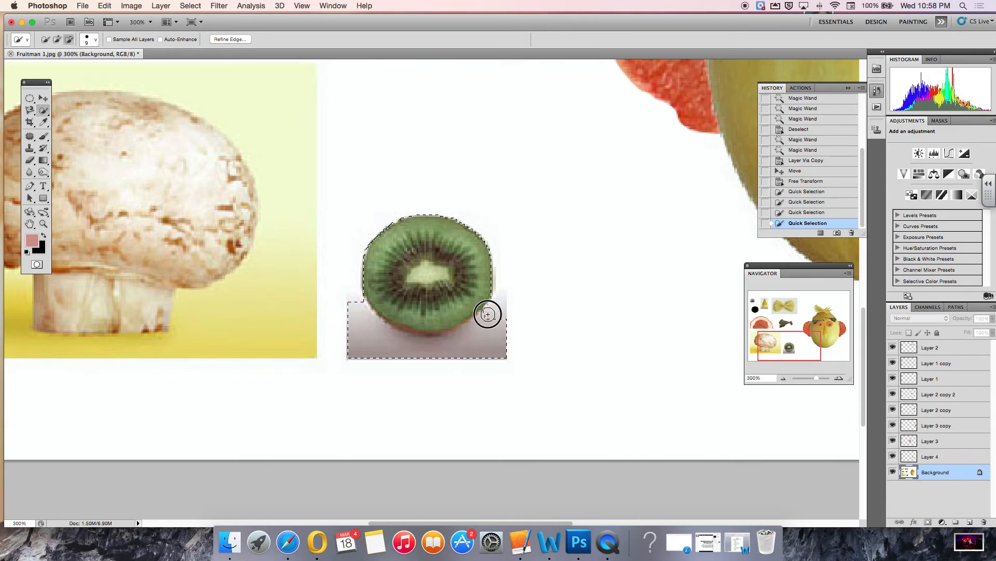
# Trim the shadow out of the kiwi selection, fit the canvas on screen, and copy the kiwi onto a new layer.
pyautogui.moveTo(455, 339)
pyautogui.mouseDown()
pyautogui.moveTo(383, 346)
pyautogui.moveTo(350, 306)
pyautogui.moveTo(348, 343)
pyautogui.moveTo(365, 360)
pyautogui.moveTo(508, 352)
pyautogui.mouseUp()
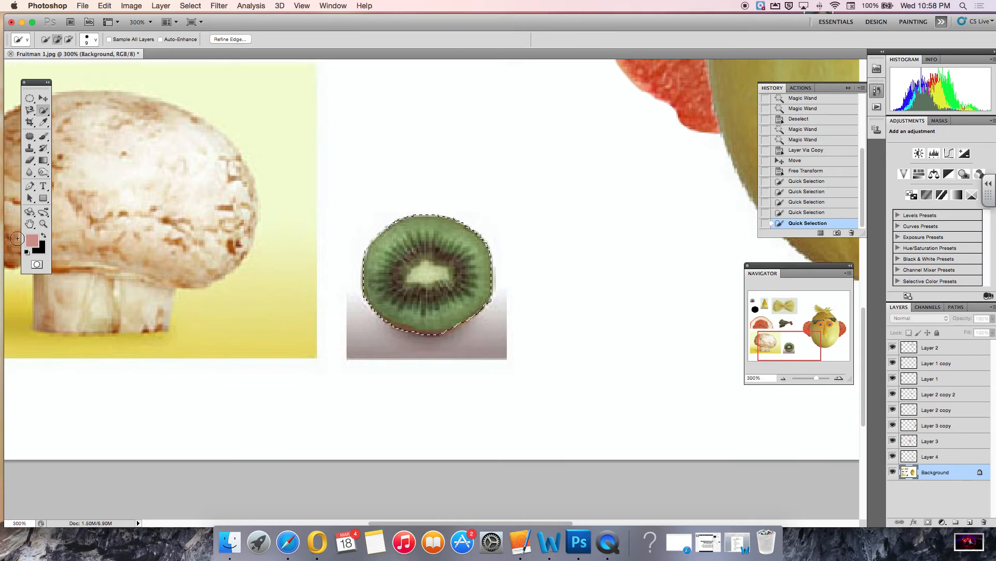
pyautogui.doubleClick(29, 224)
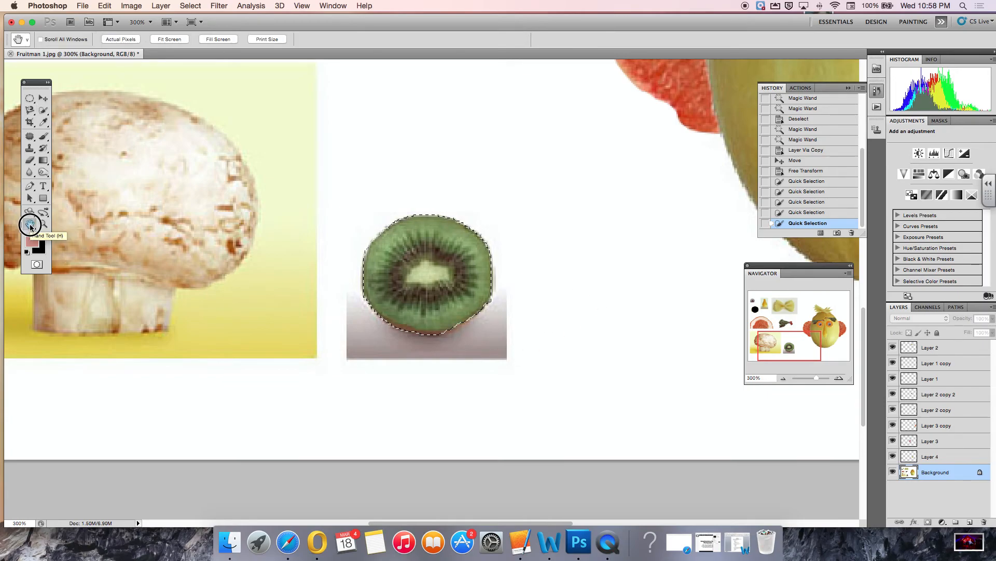
pyautogui.click(161, 6)
pyautogui.moveTo(164, 18)
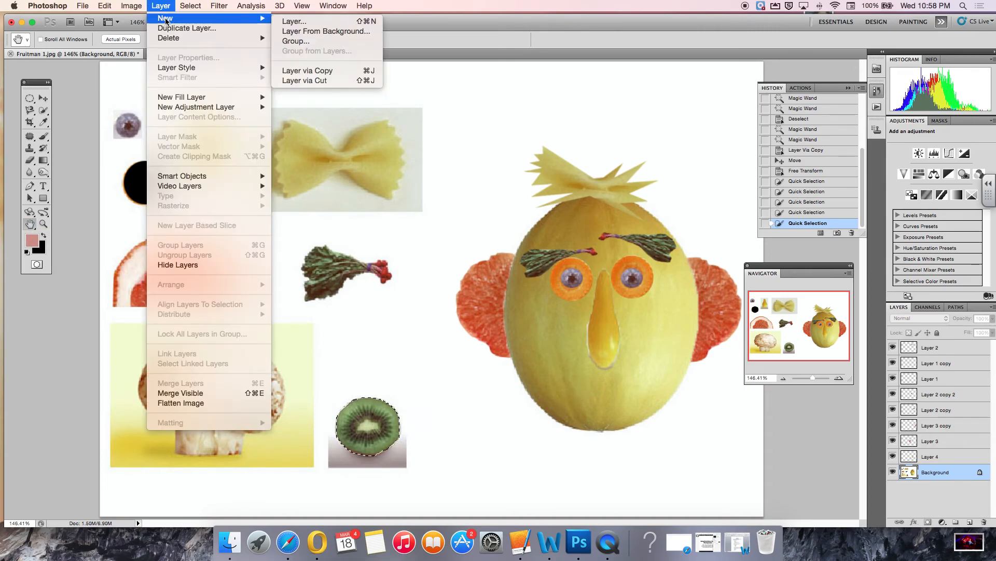
pyautogui.click(345, 77)
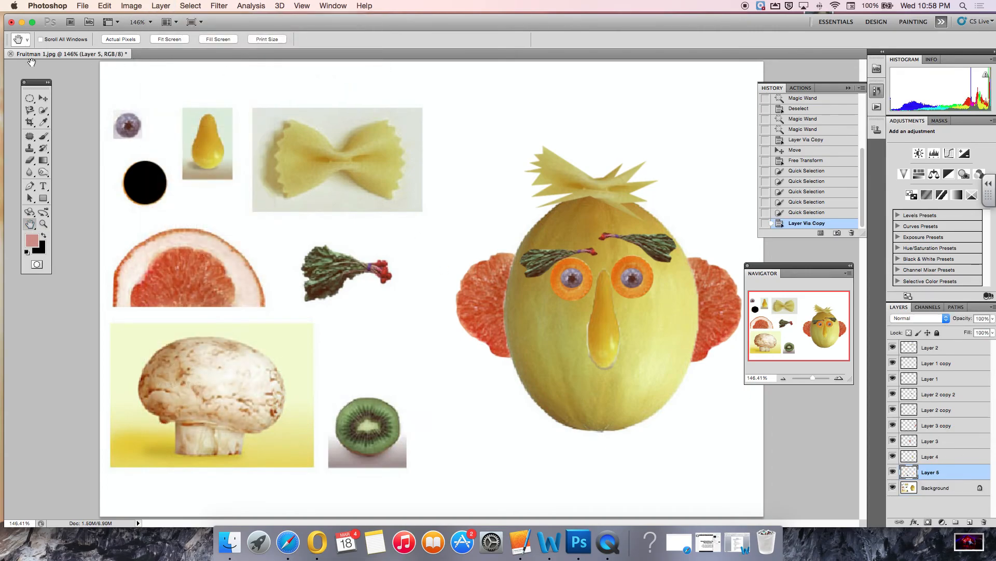
# Move the kiwi copy onto the melon below the pear nose as the mouth.
pyautogui.click(44, 98)
pyautogui.moveTo(364, 434); pyautogui.dragTo(612, 381)
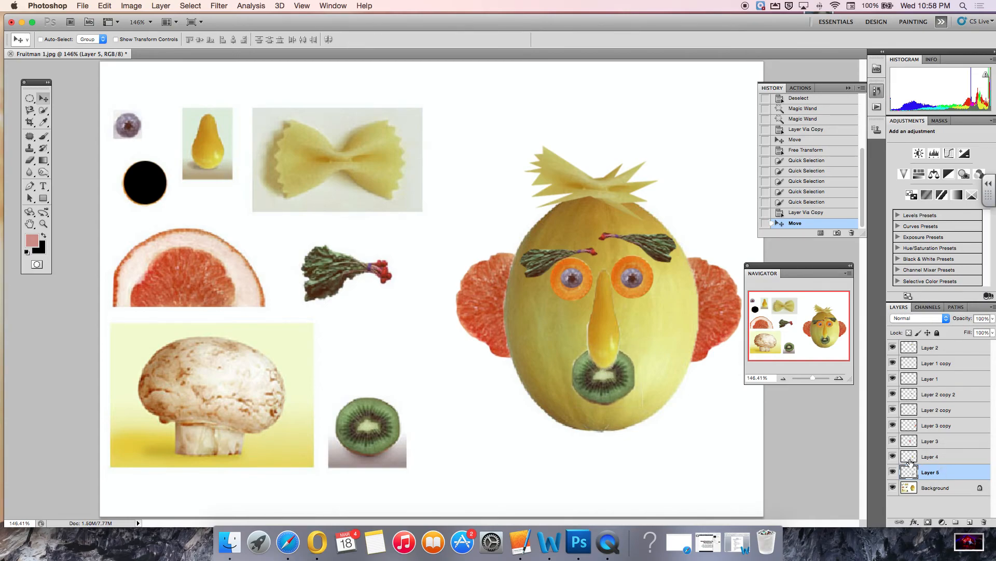
# Try moving the kiwi layer above Layer 4, then step back to the earlier Move history state.
pyautogui.click(893, 456)
pyautogui.click(892, 456)
pyautogui.click(939, 457)
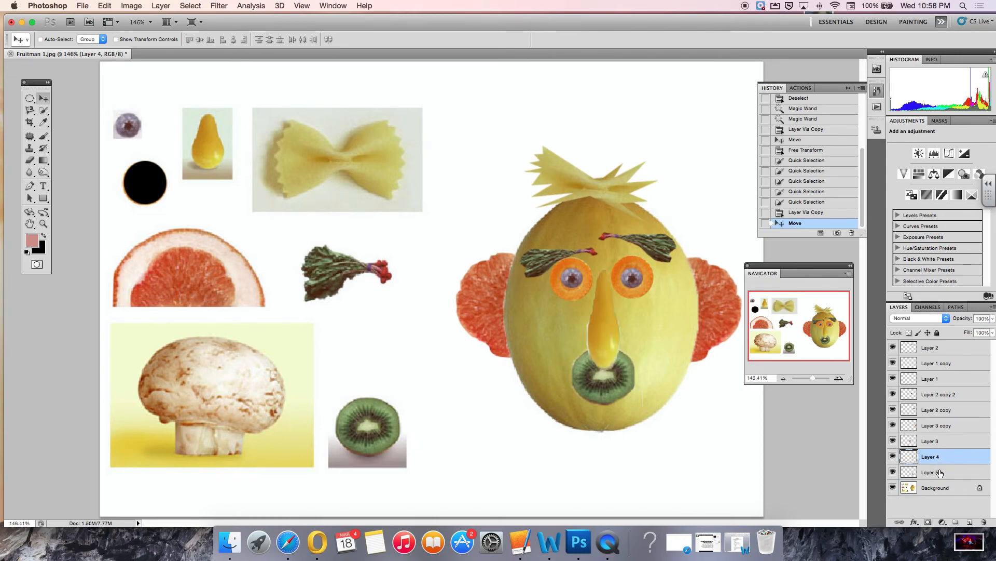
pyautogui.moveTo(939, 471); pyautogui.dragTo(940, 456)
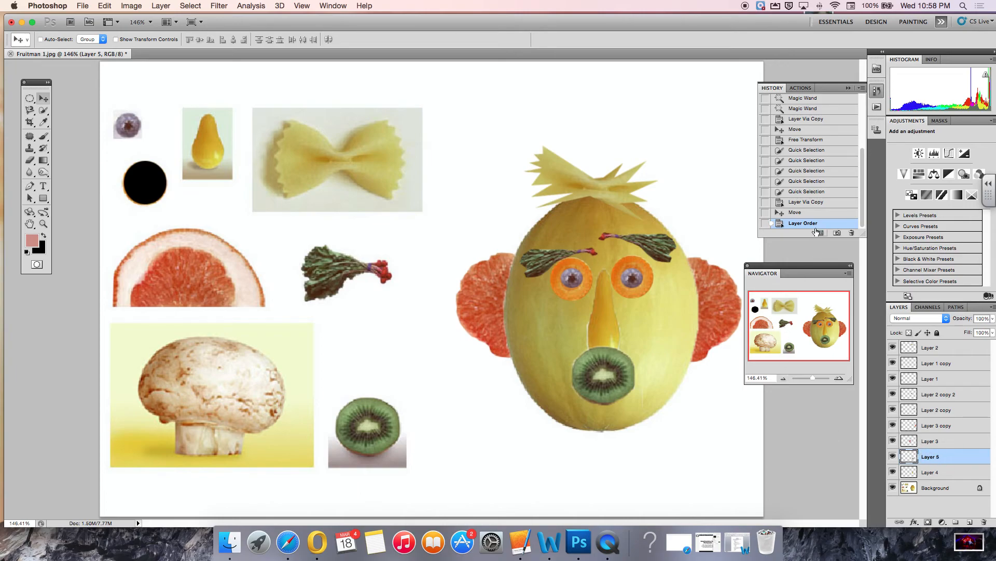
pyautogui.scroll(3, 784, 140)
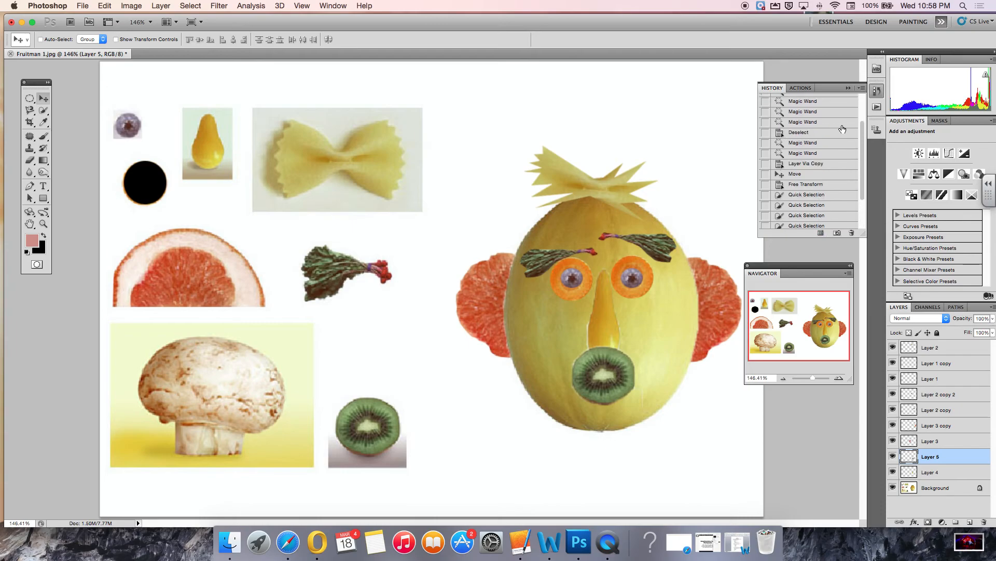
pyautogui.scroll(-3, 859, 156)
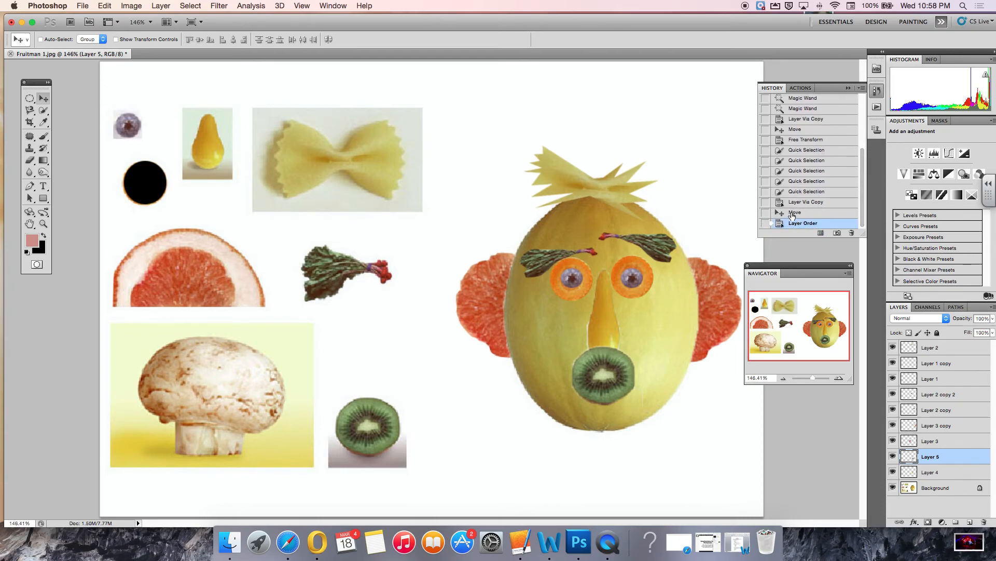
pyautogui.click(794, 212)
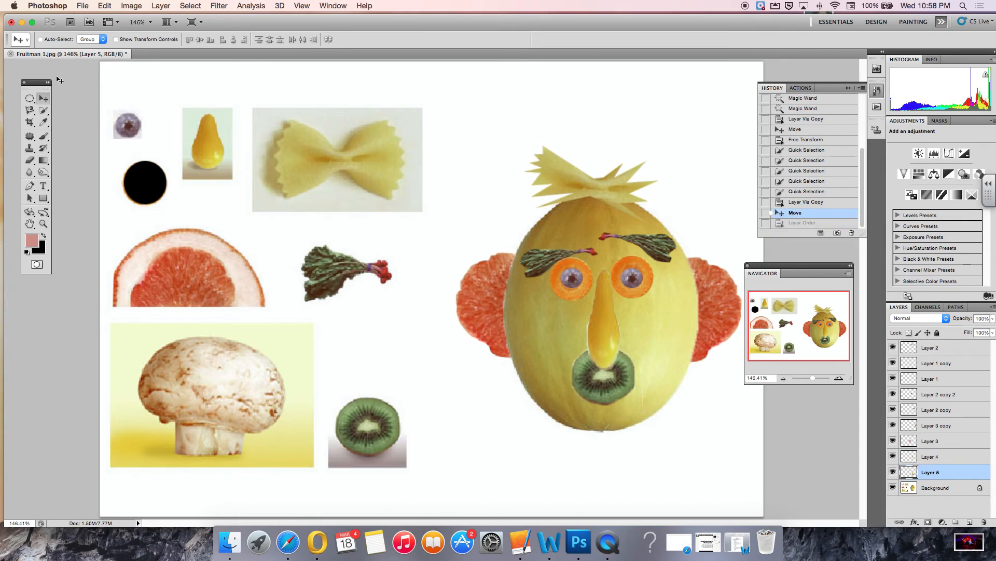
# Switch to the Background layer and select the mushroom with the Quick Selection tool, subtracting the area below its stem.
pyautogui.click(43, 110)
pyautogui.moveTo(205, 345)
pyautogui.mouseDown()
pyautogui.moveTo(195, 356)
pyautogui.moveTo(244, 374)
pyautogui.moveTo(233, 391)
pyautogui.mouseUp()
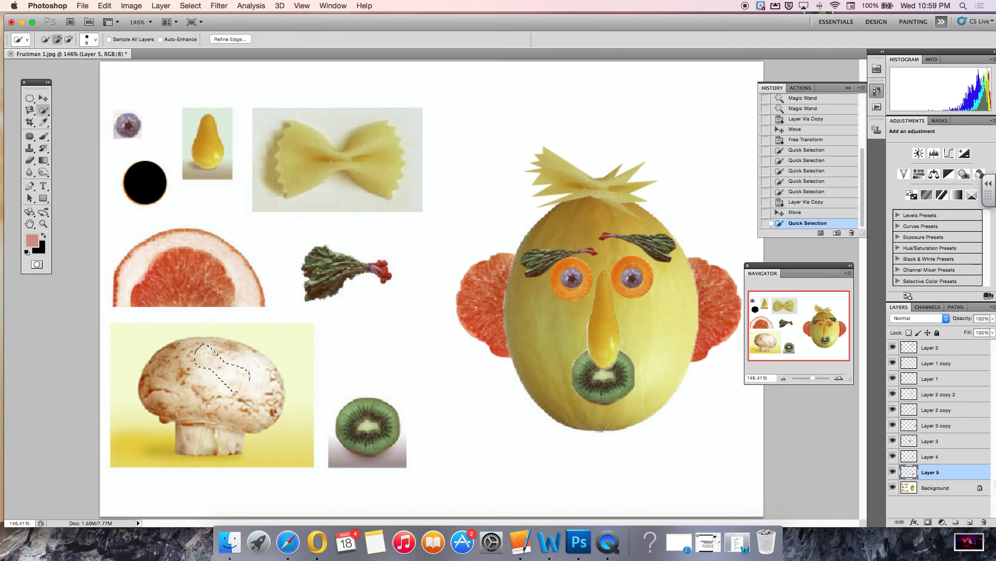
pyautogui.click(942, 490)
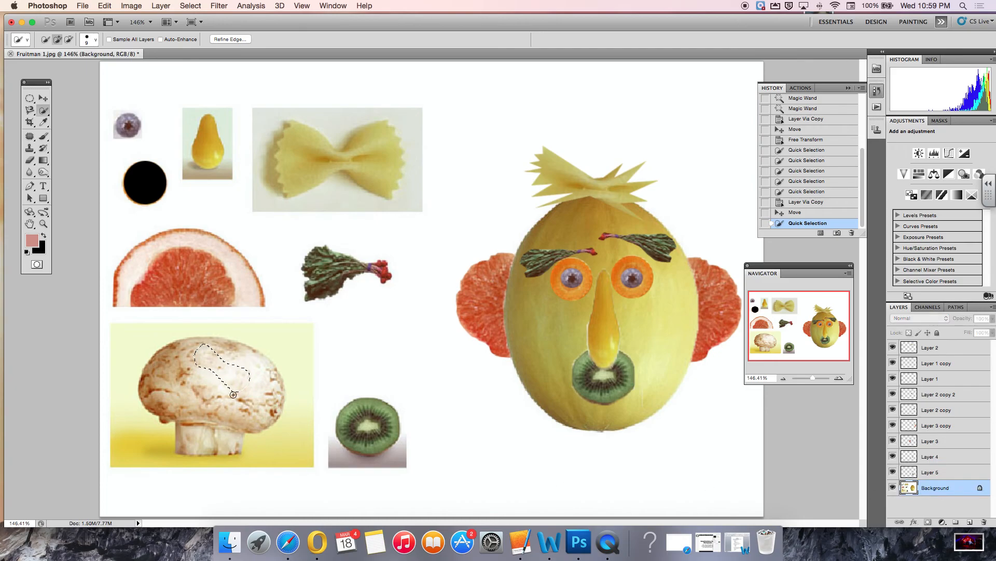
pyautogui.moveTo(251, 392)
pyautogui.mouseDown()
pyautogui.moveTo(215, 439)
pyautogui.moveTo(201, 439)
pyautogui.moveTo(156, 397)
pyautogui.mouseUp()
pyautogui.moveTo(239, 360); pyautogui.dragTo(277, 401)
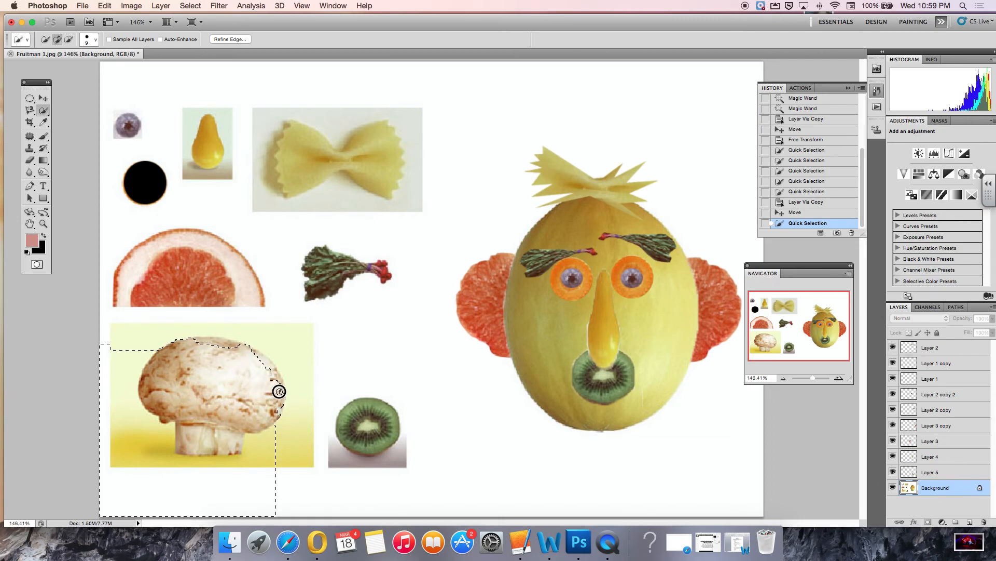
pyautogui.moveTo(232, 348); pyautogui.dragTo(192, 382)
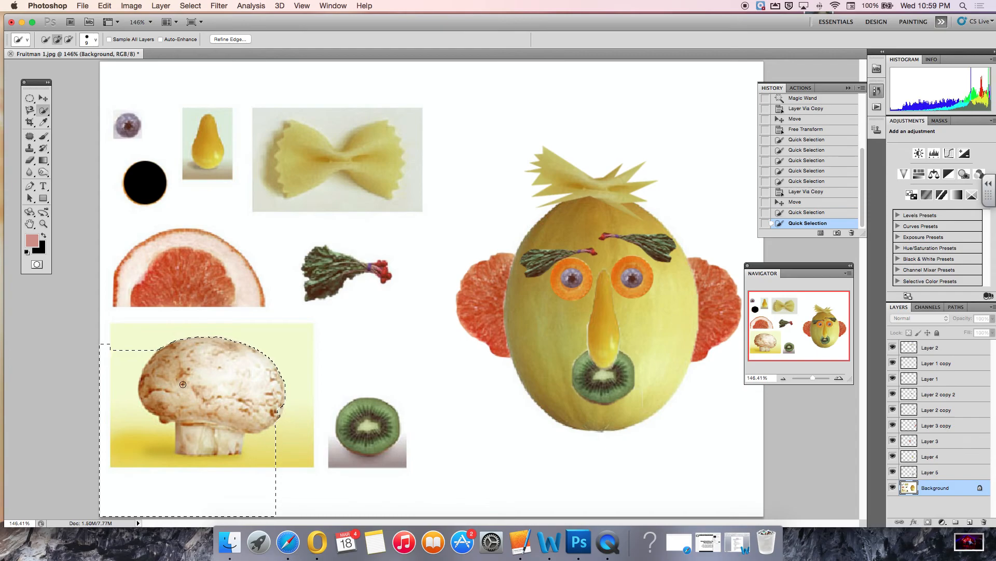
pyautogui.press('alt')
pyautogui.moveTo(170, 434); pyautogui.dragTo(177, 455)
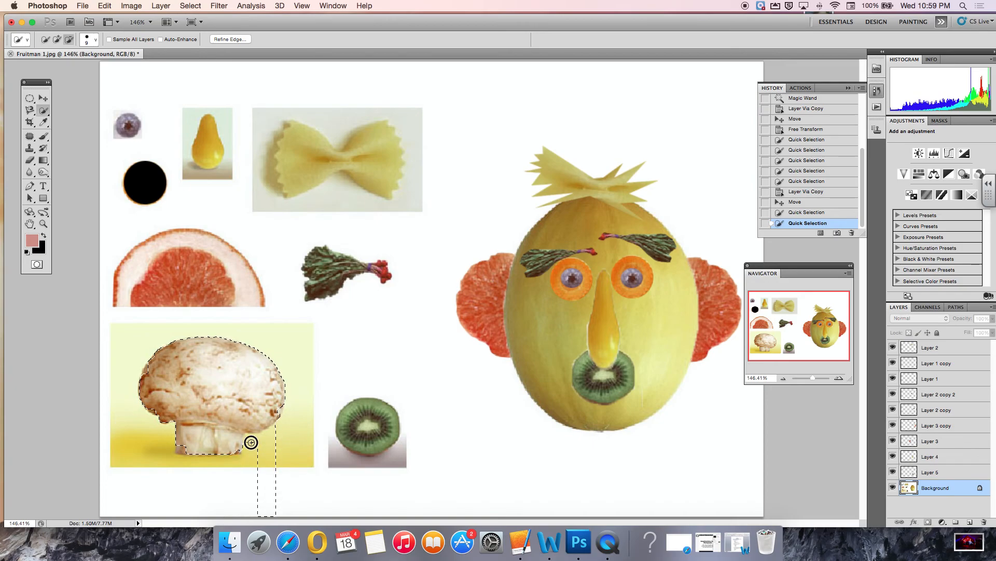
pyautogui.moveTo(282, 422); pyautogui.dragTo(284, 425)
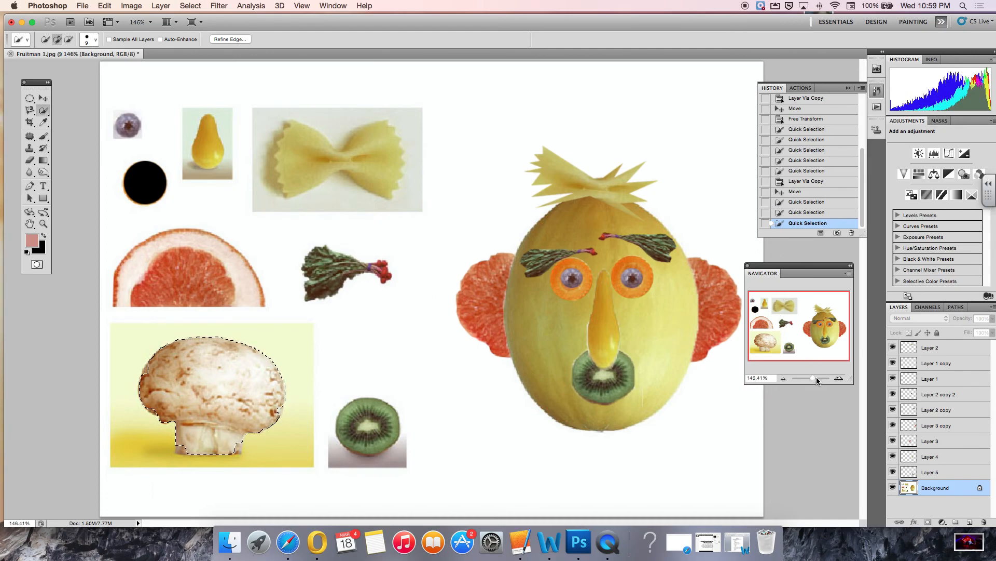
# Zoom in, refine the mushroom selection around the stem and cap edges, and copy it onto a new layer.
pyautogui.moveTo(815, 378); pyautogui.dragTo(819, 380)
pyautogui.moveTo(806, 338); pyautogui.dragTo(778, 347)
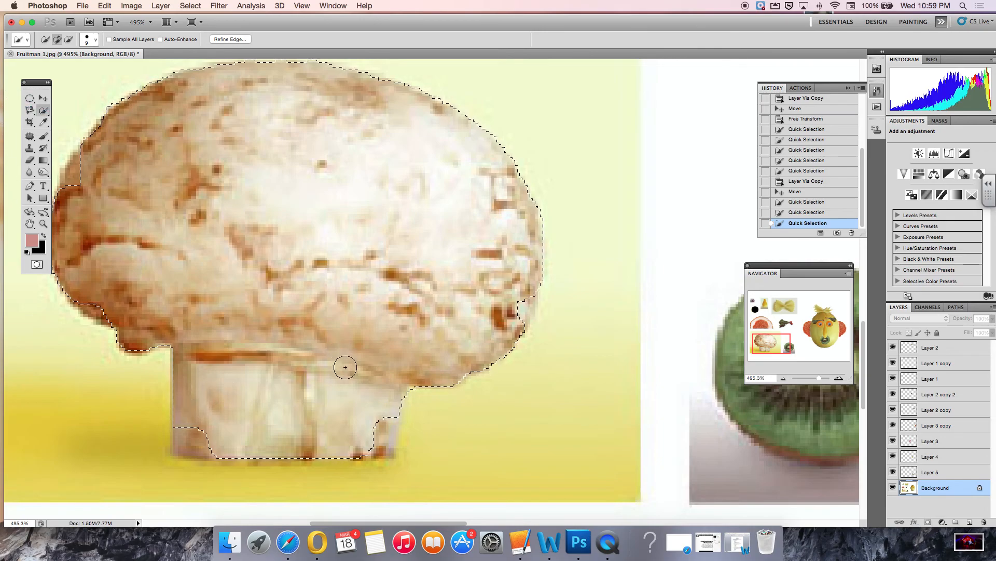
pyautogui.click(378, 426)
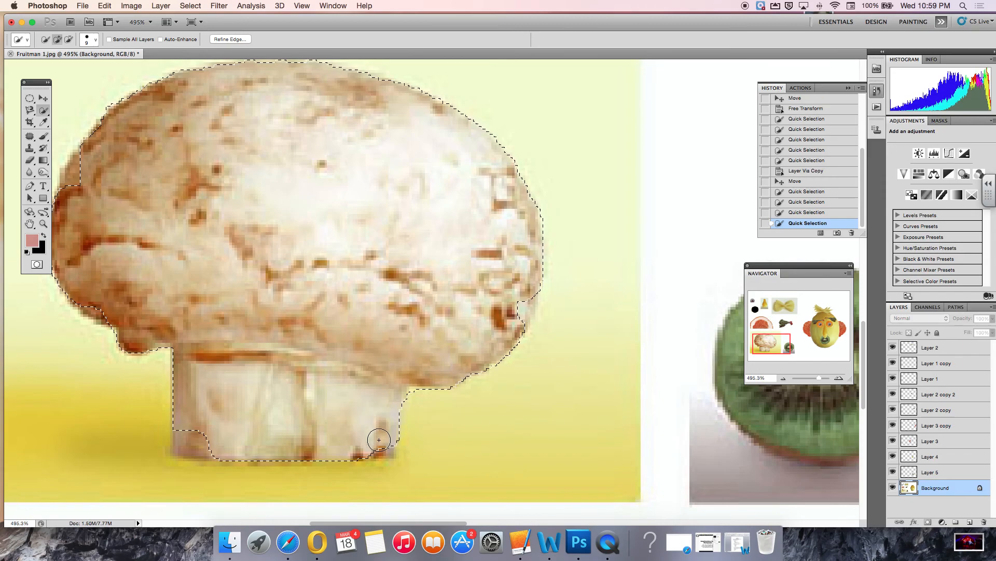
pyautogui.click(379, 442)
pyautogui.click(197, 441)
pyautogui.click(185, 444)
pyautogui.click(184, 435)
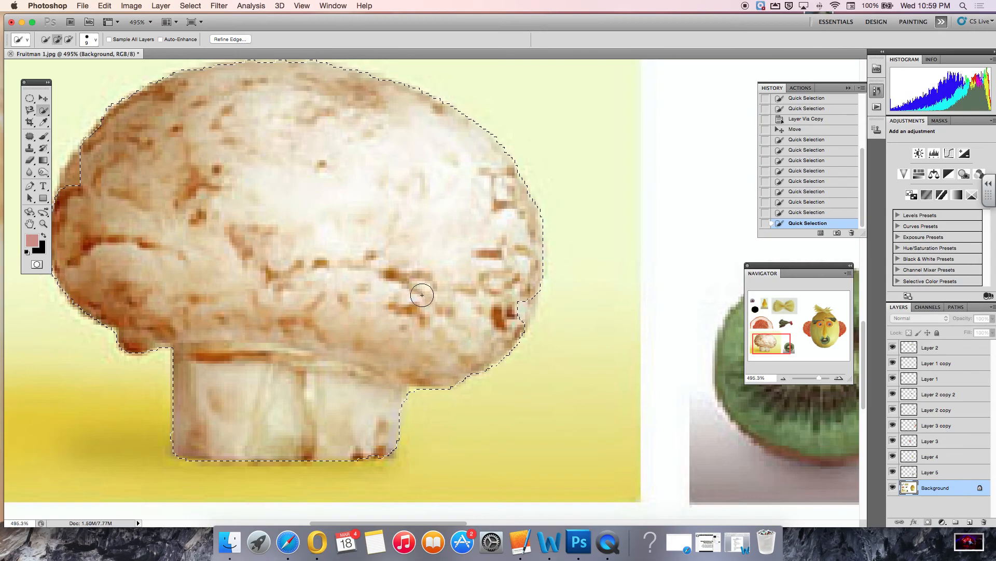
pyautogui.click(520, 308)
pyautogui.click(519, 308)
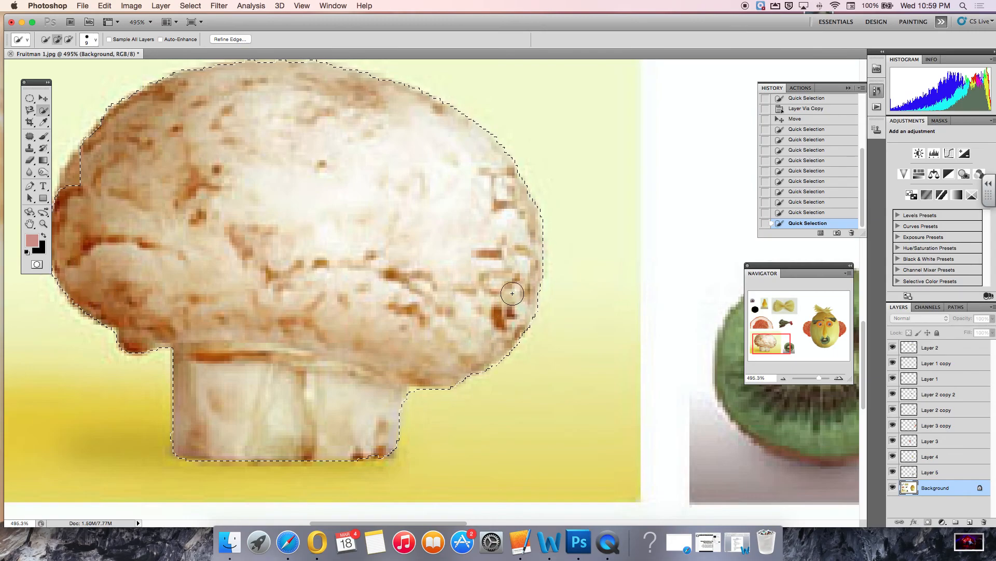
pyautogui.click(73, 169)
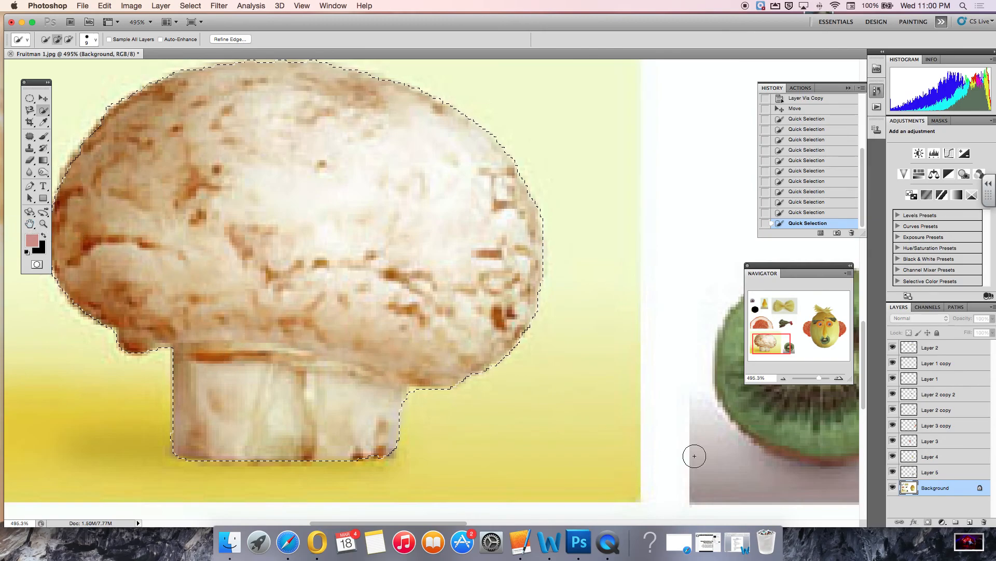
pyautogui.click(161, 6)
pyautogui.moveTo(163, 18)
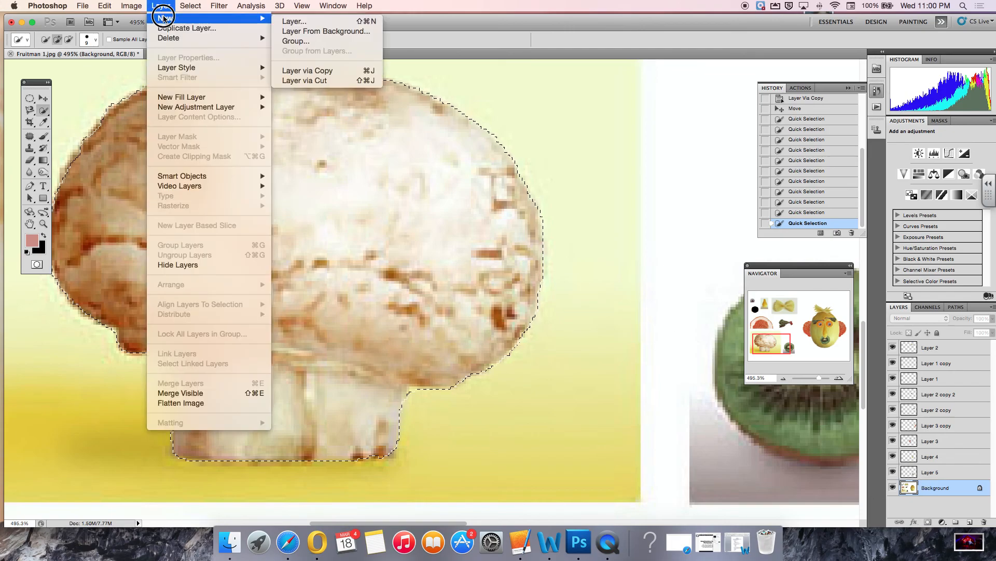
pyautogui.click(327, 71)
# Fit the canvas and move the mushroom copy onto the top of the melon head as a hat.
pyautogui.doubleClick(29, 224)
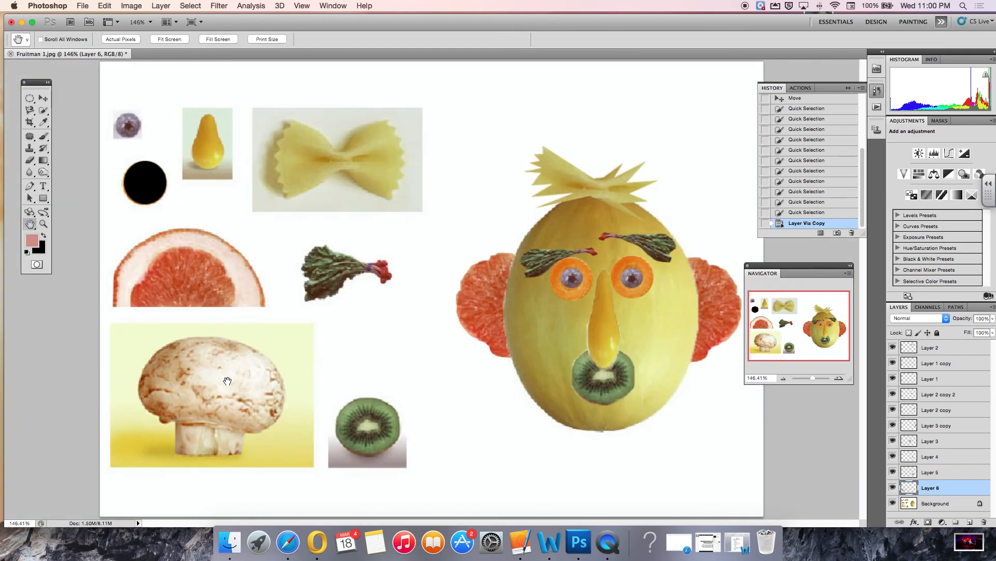
pyautogui.click(43, 99)
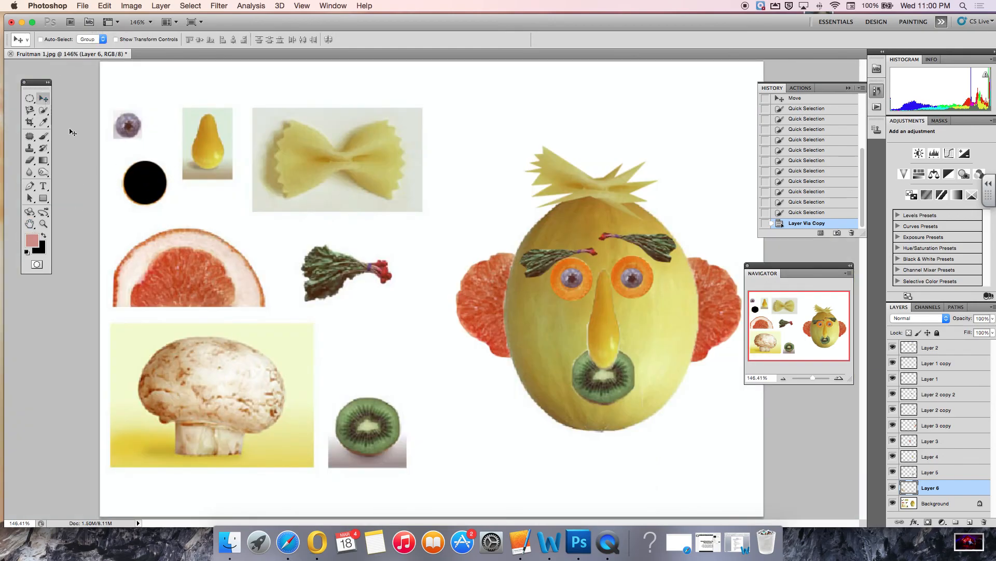
pyautogui.moveTo(196, 373); pyautogui.dragTo(591, 112)
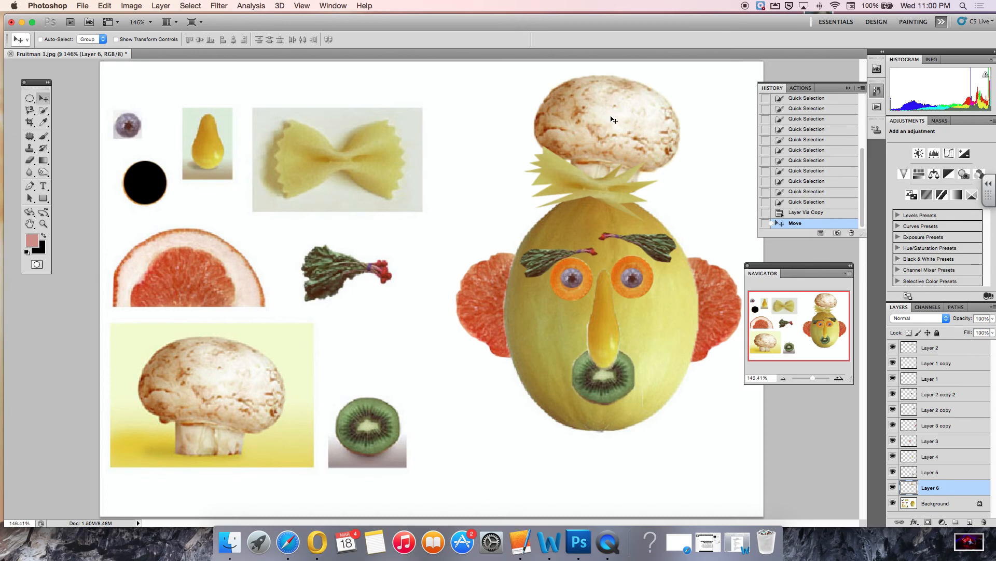
# With Free Transform, squash the mushroom to about 80% height, rotate it about 17.5° and reposition it on the head.
pyautogui.press('super+t')
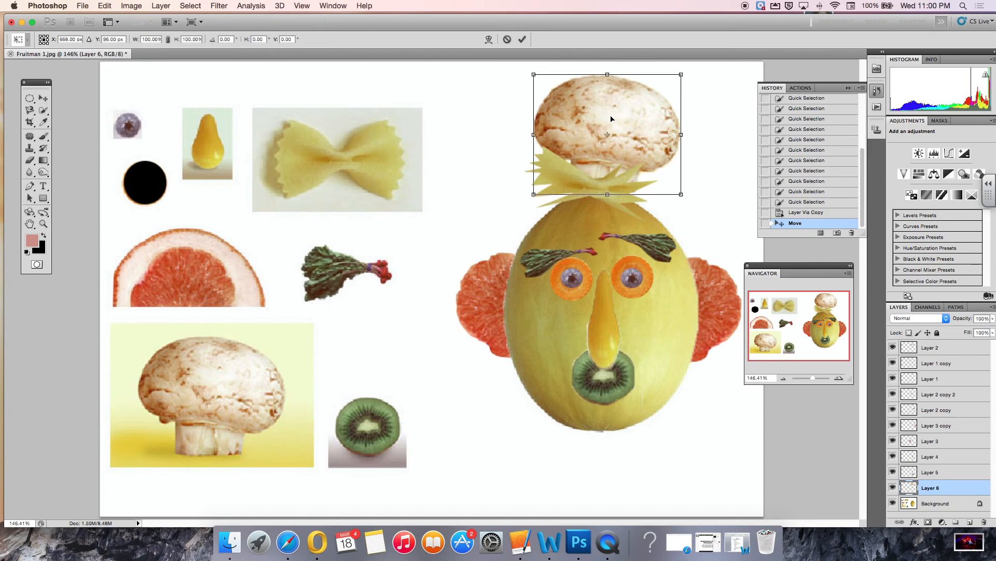
pyautogui.moveTo(611, 76); pyautogui.dragTo(609, 98)
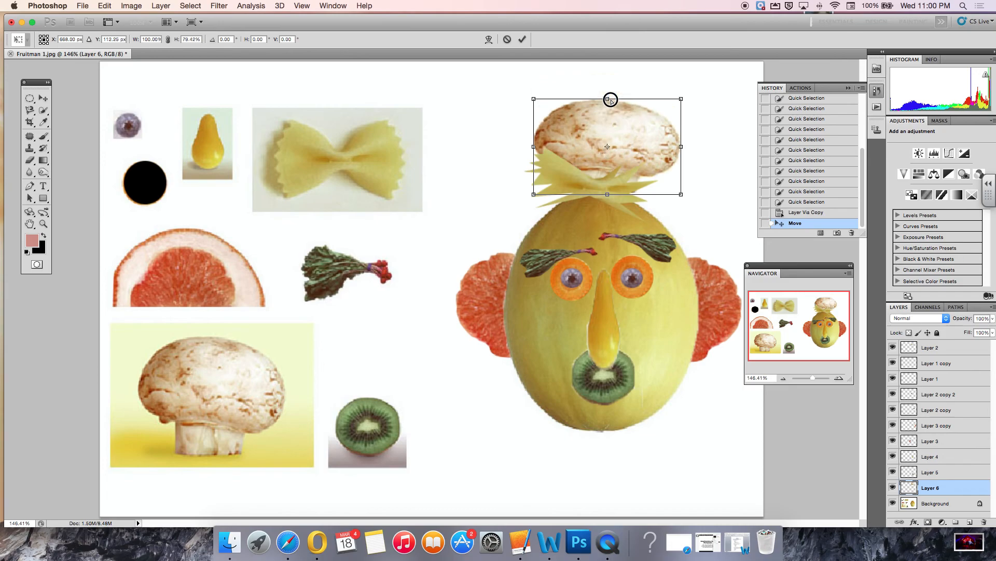
pyautogui.moveTo(692, 87); pyautogui.dragTo(717, 105)
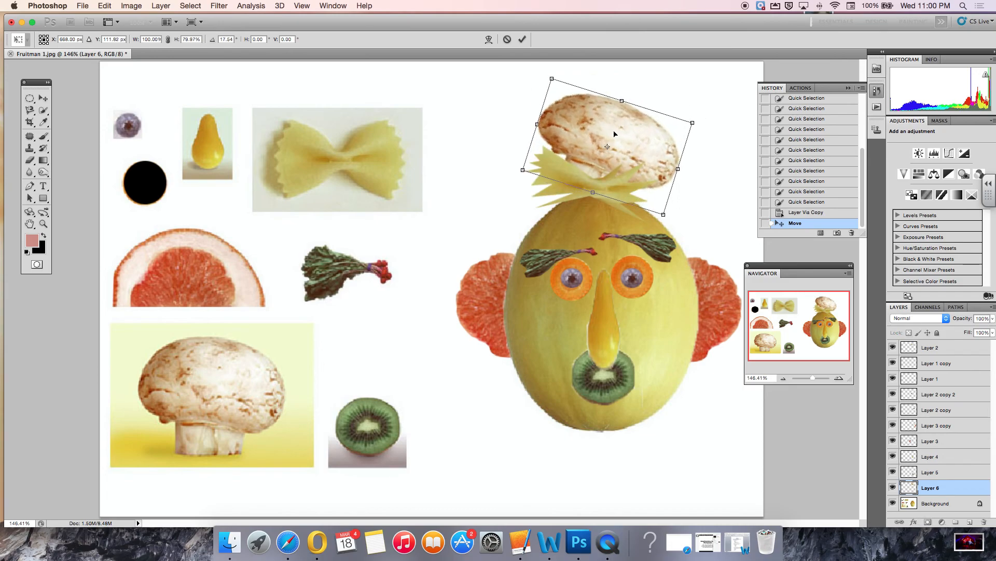
pyautogui.moveTo(614, 133); pyautogui.dragTo(622, 141)
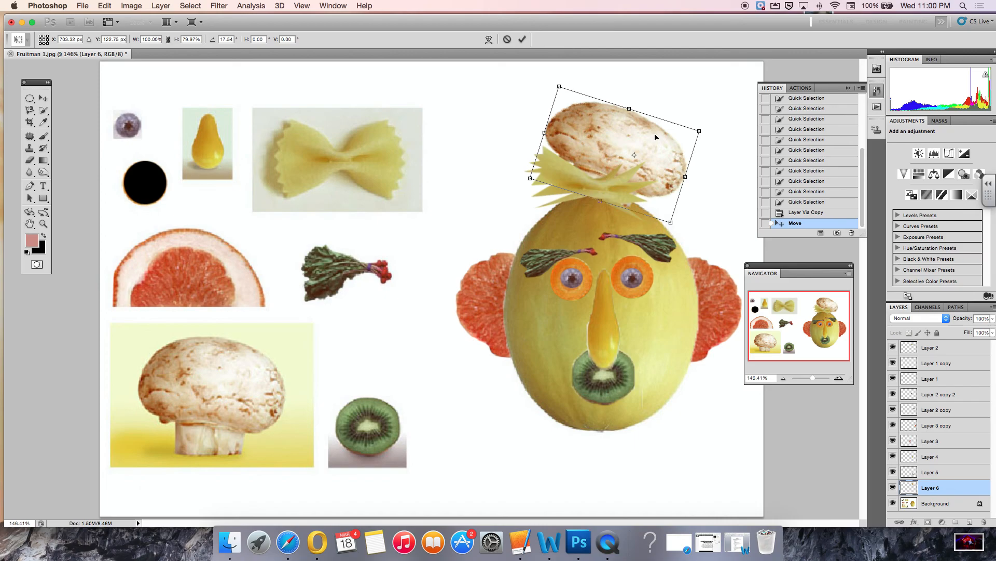
pyautogui.press('Return')
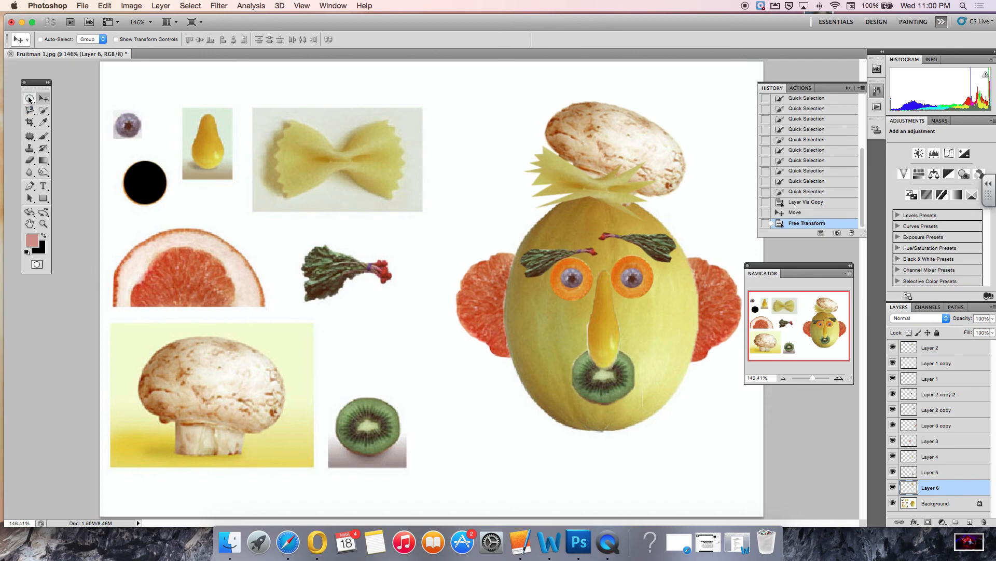
# Select the Crop tool and clear its width, height and resolution values.
pyautogui.click(30, 123)
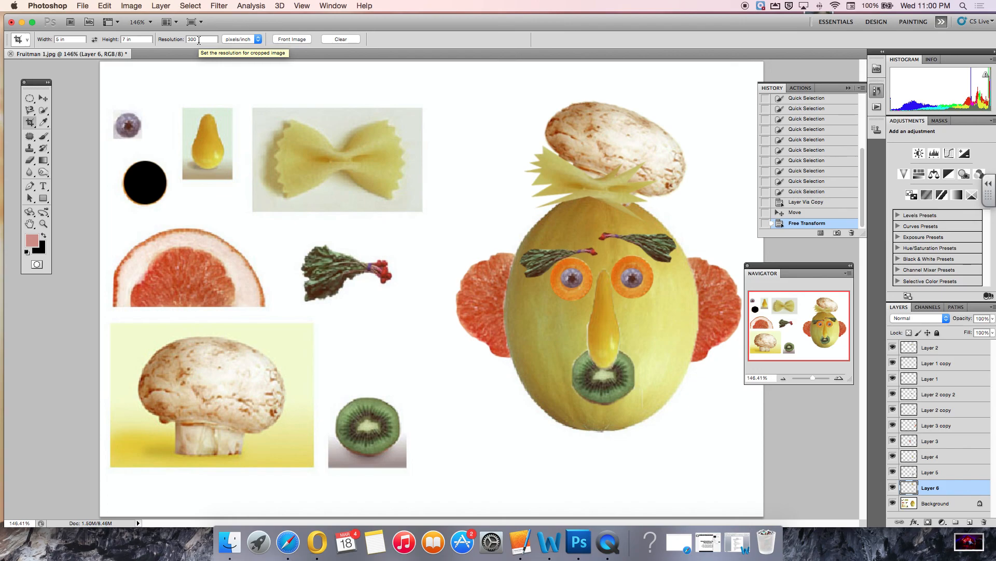
pyautogui.doubleClick(199, 40)
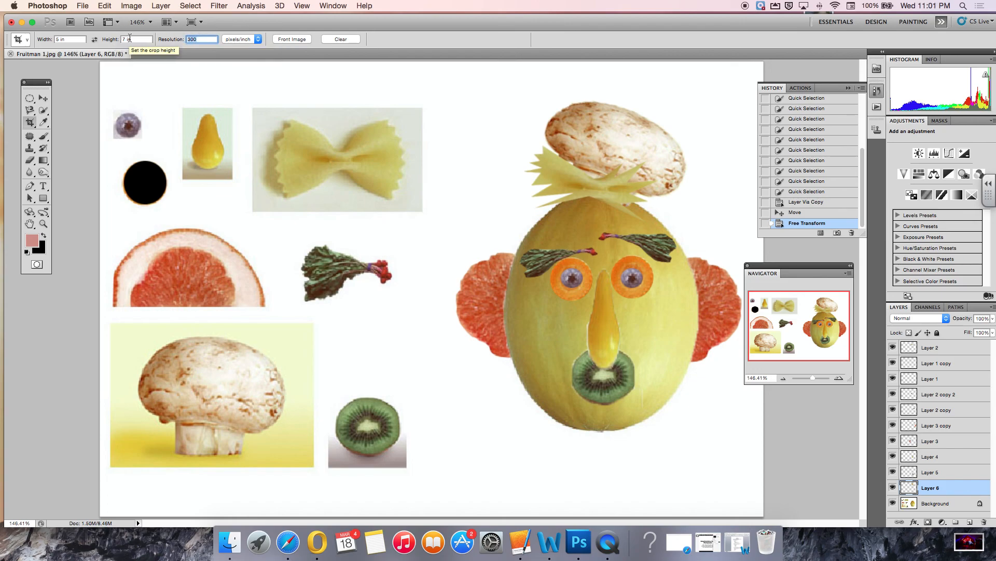
pyautogui.press('BackSpace')
pyautogui.moveTo(140, 39); pyautogui.dragTo(22, 38)
pyautogui.press('BackSpace')
pyautogui.press('BackSpace')
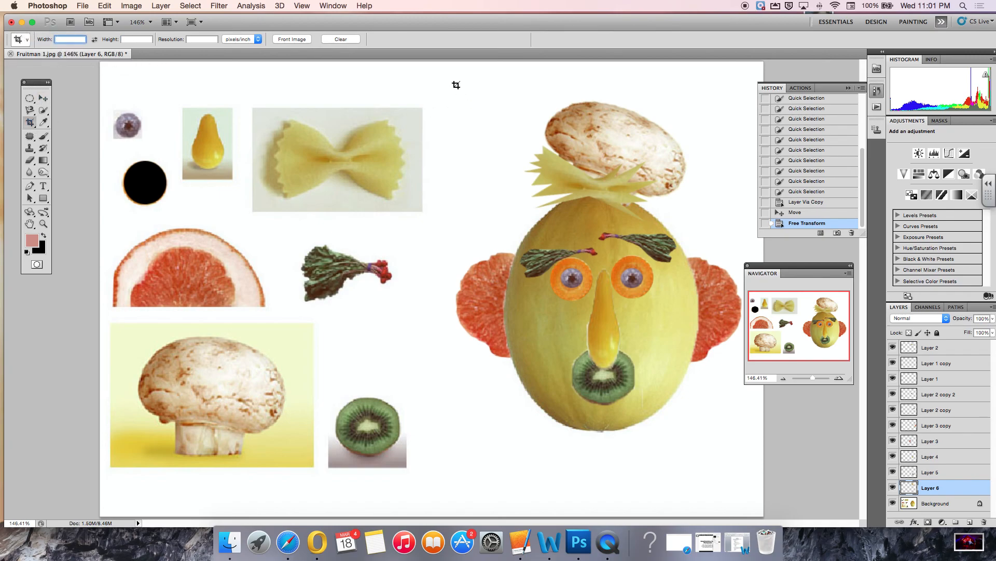
# Crop the canvas around the finished face, then undo the crop.
pyautogui.moveTo(438, 74); pyautogui.dragTo(756, 498)
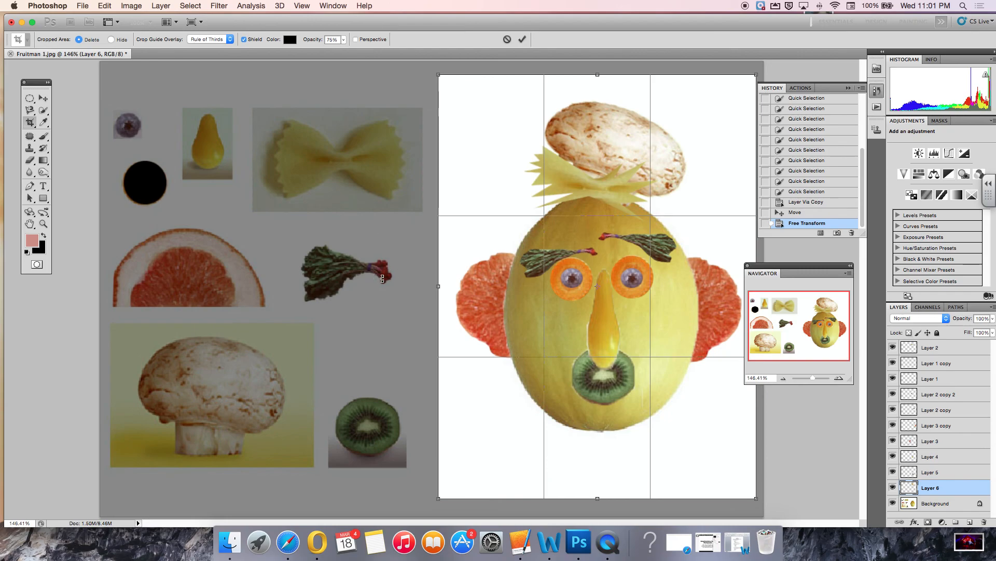
pyautogui.press('Return')
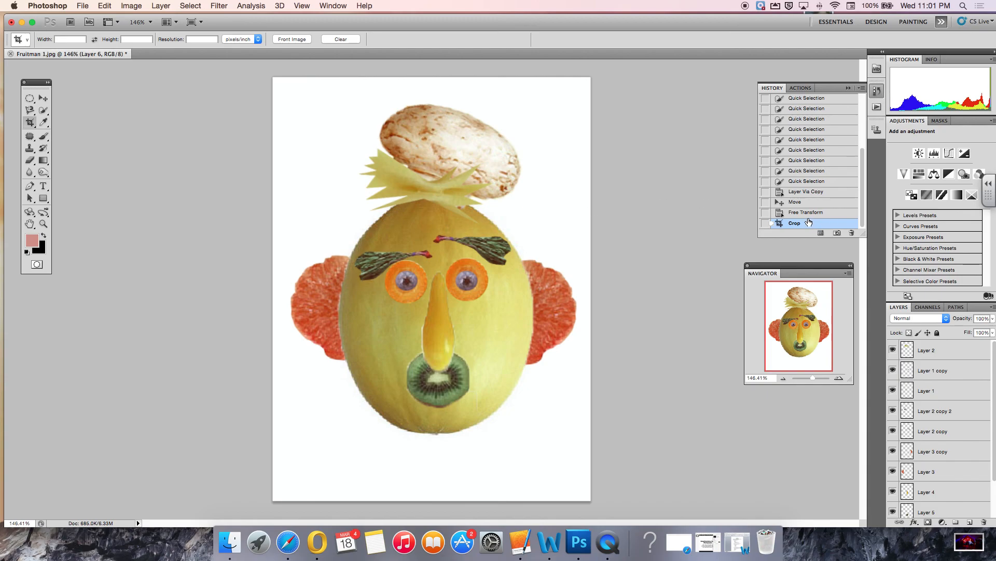
pyautogui.click(808, 214)
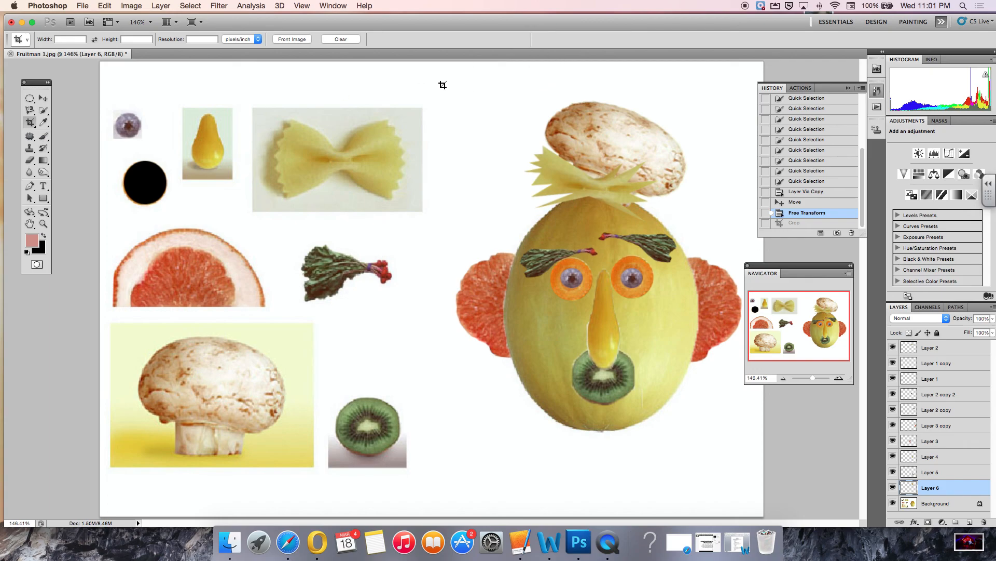
pyautogui.moveTo(446, 79); pyautogui.dragTo(592, 125)
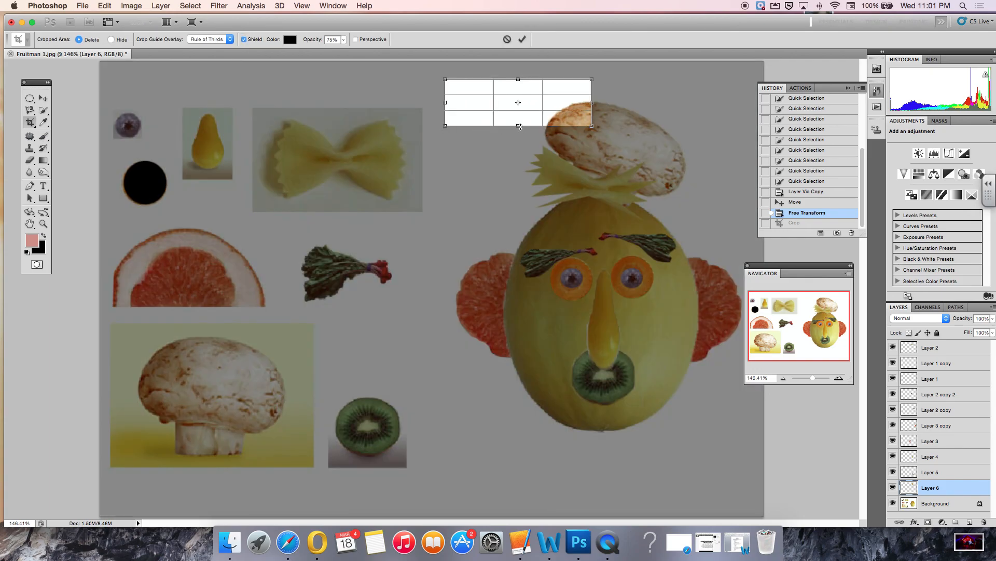
pyautogui.moveTo(518, 126); pyautogui.dragTo(554, 479)
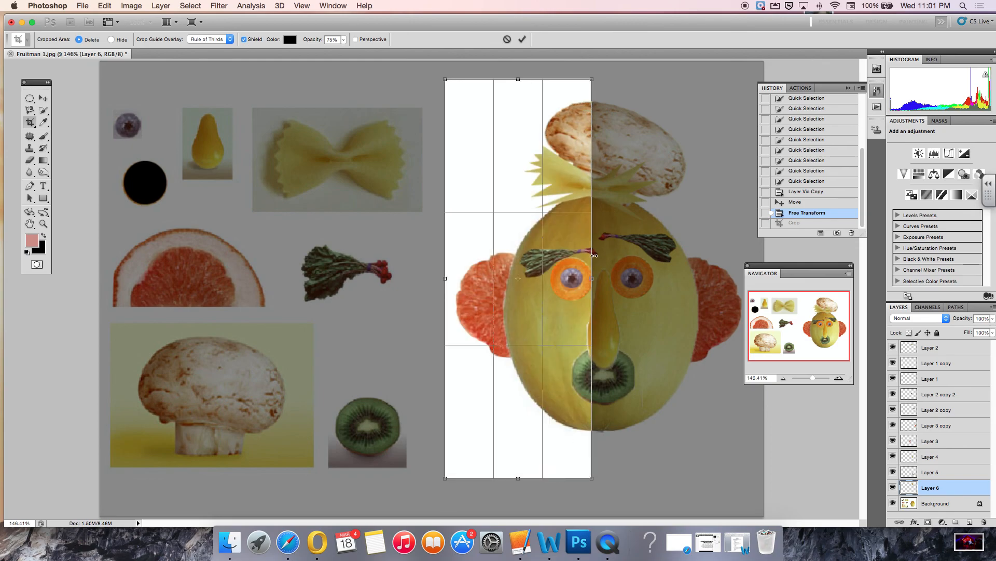
pyautogui.rightClick(586, 243)
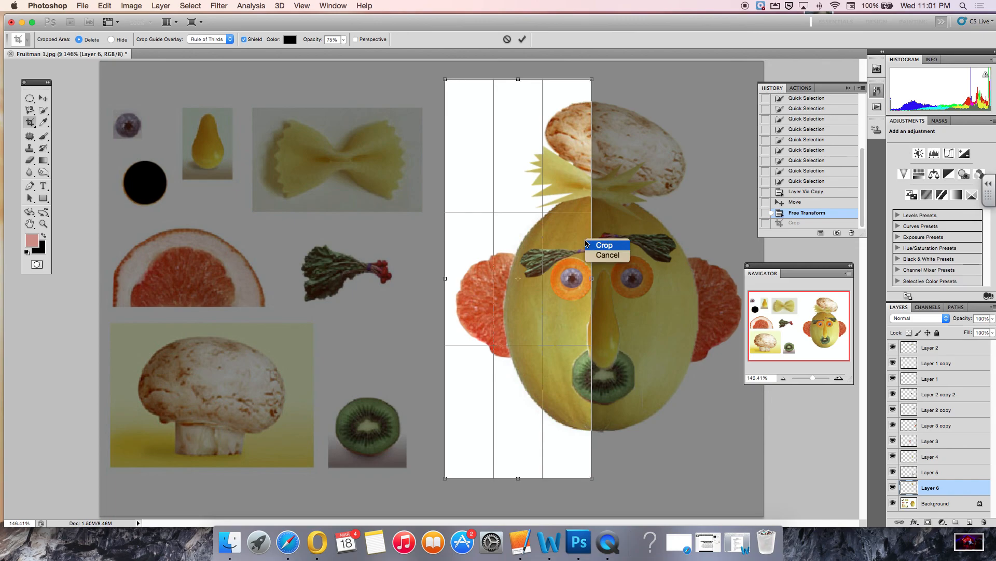
pyautogui.click(606, 255)
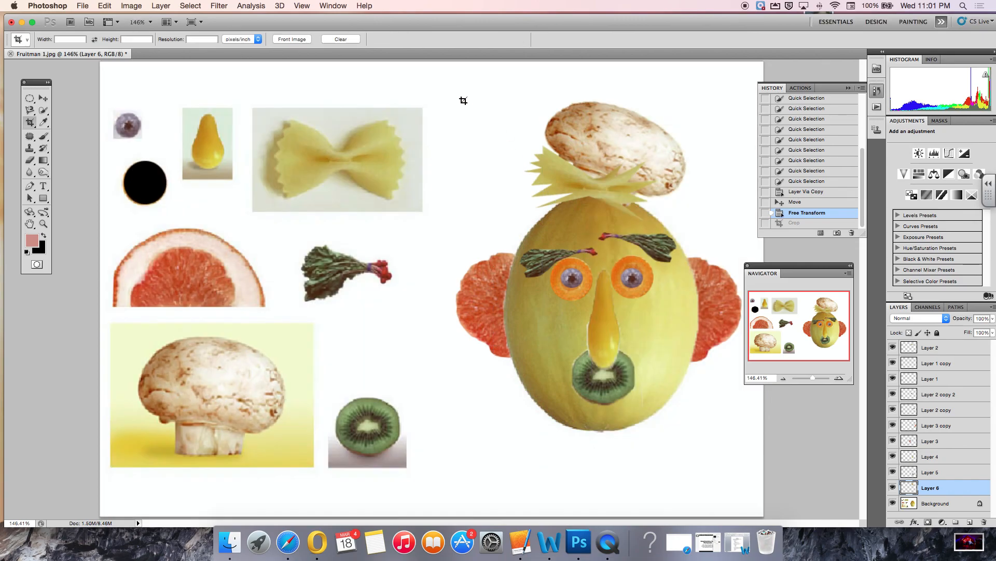
# Crop the canvas to a rectangle around the finished Fruitman face, leaving the loose source pieces outside.
pyautogui.moveTo(442, 78); pyautogui.dragTo(757, 505)
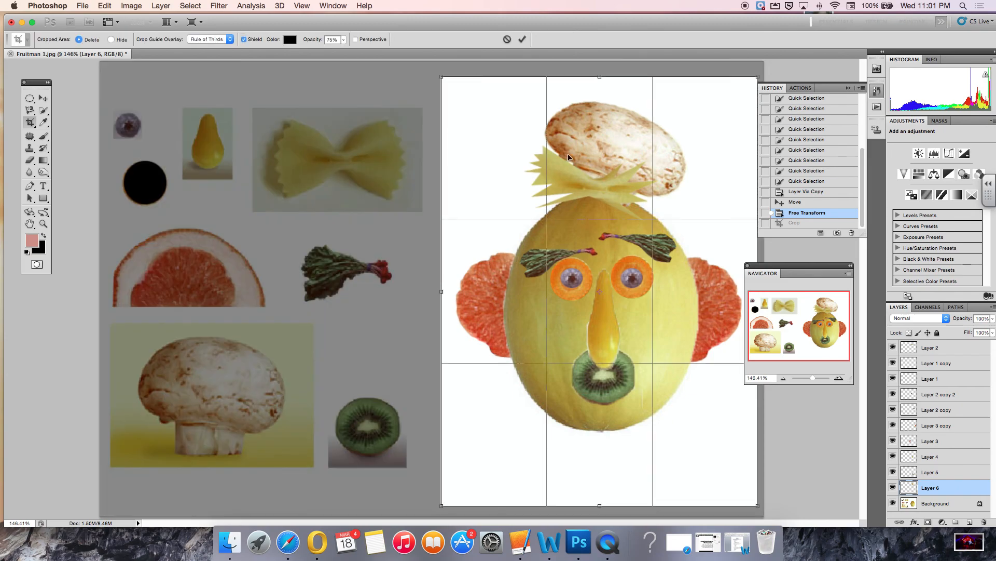
pyautogui.press('Return')
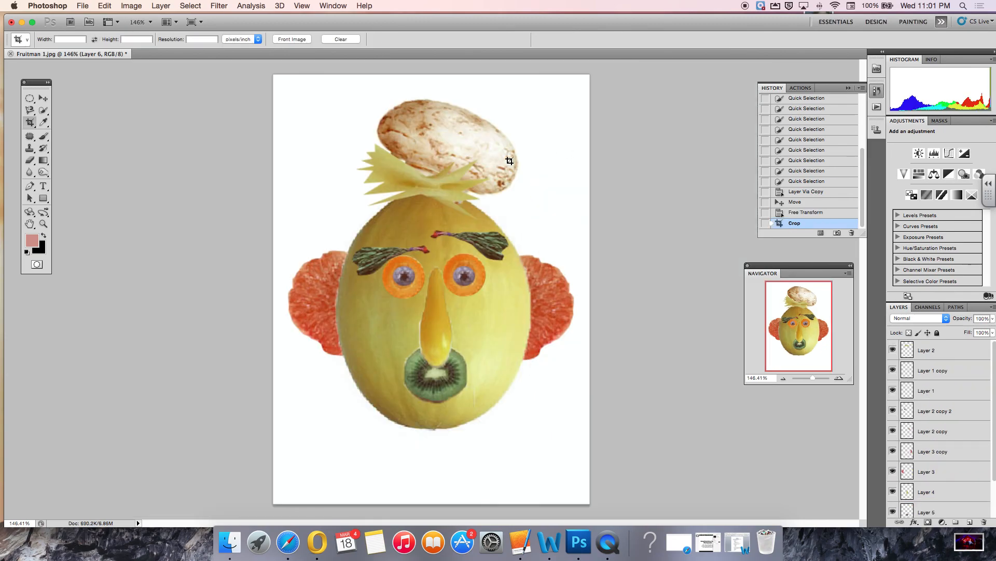